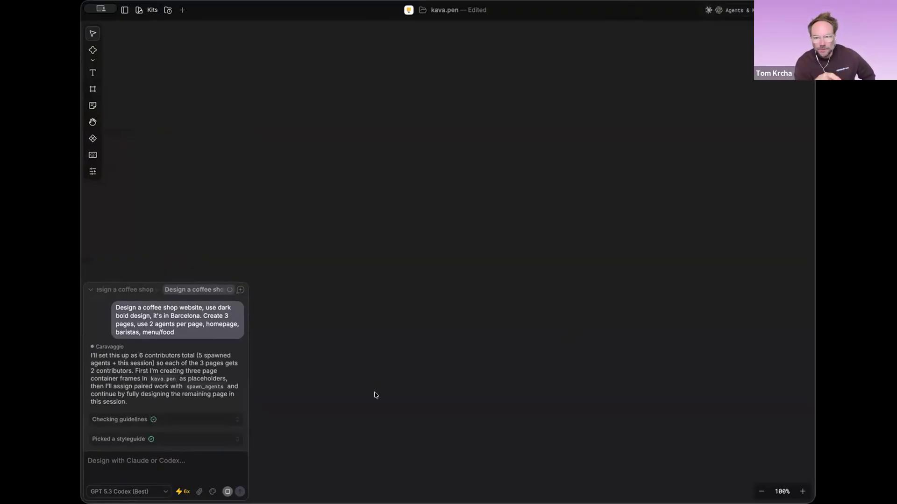
Review the Artists set of agent names and the MCP terminal integrations in the settings, then close them.
click(729, 9)
click(286, 165)
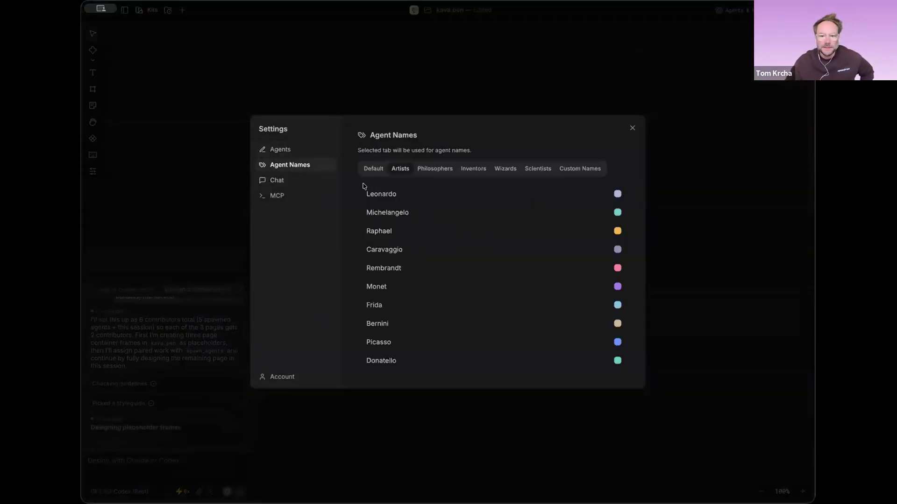
click(286, 196)
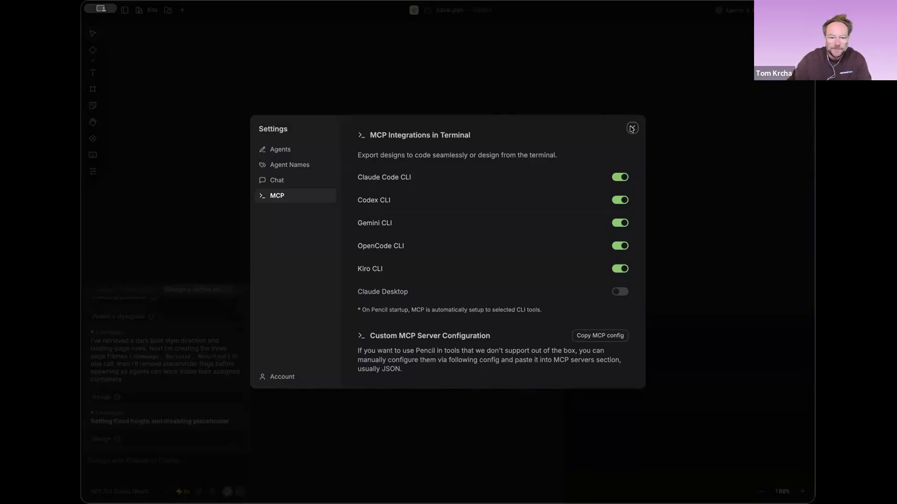
click(631, 129)
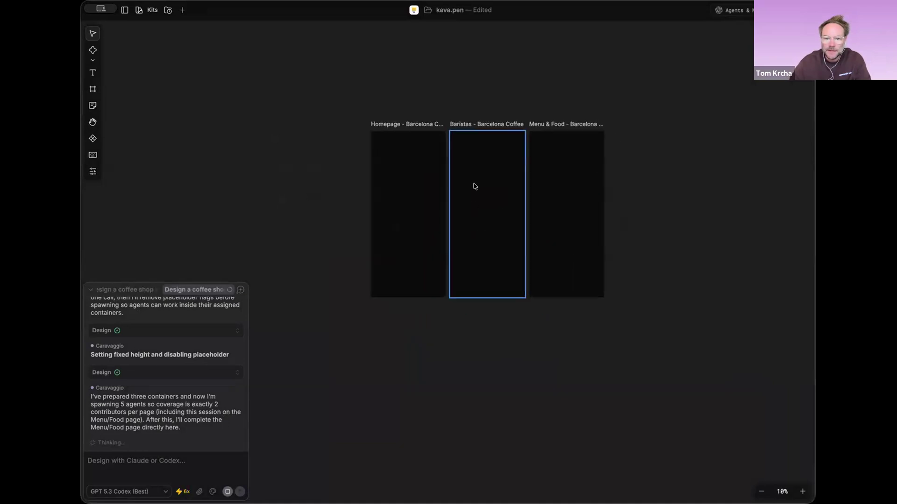
Select the Homepage frame, view the layer list and the available component libraries, then hide the sidebar.
scroll(516, 139, up, 2)
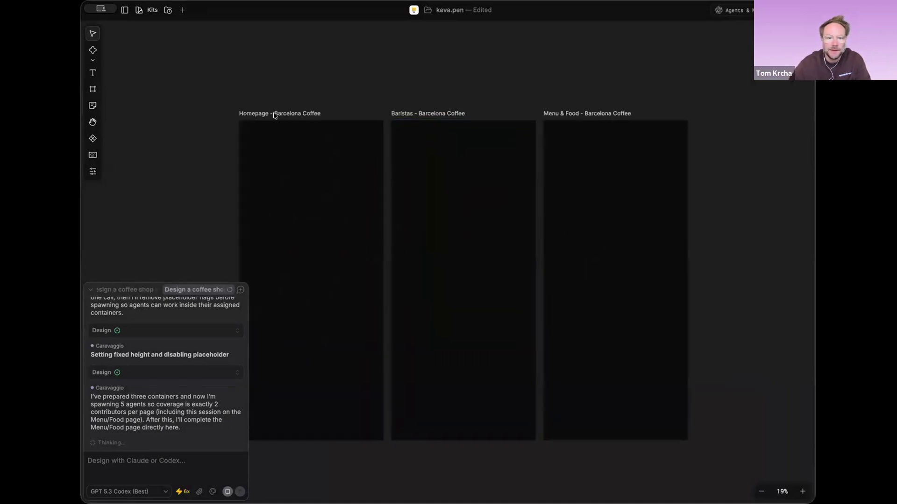
click(322, 122)
click(125, 10)
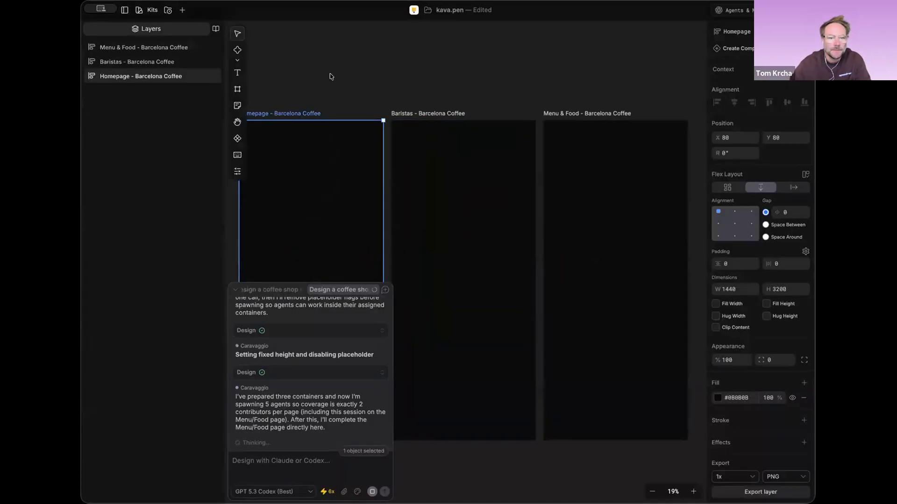
click(215, 28)
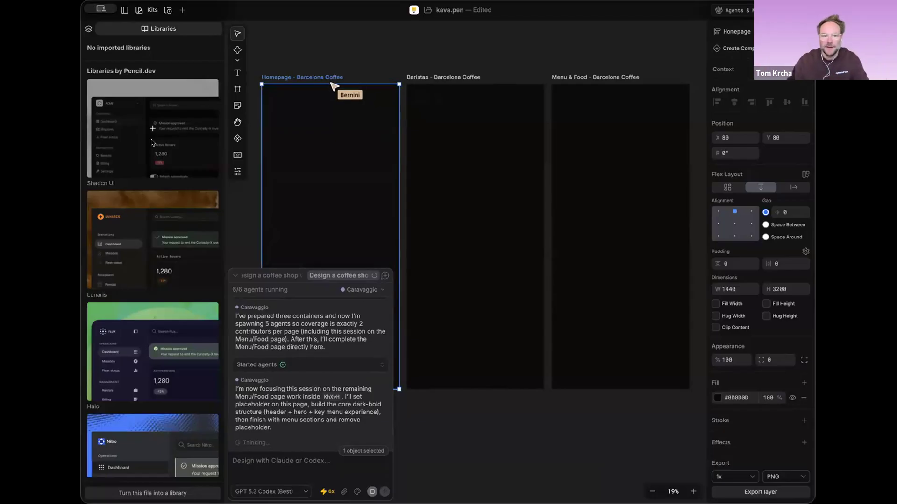
click(126, 11)
scroll(511, 195, right, 2)
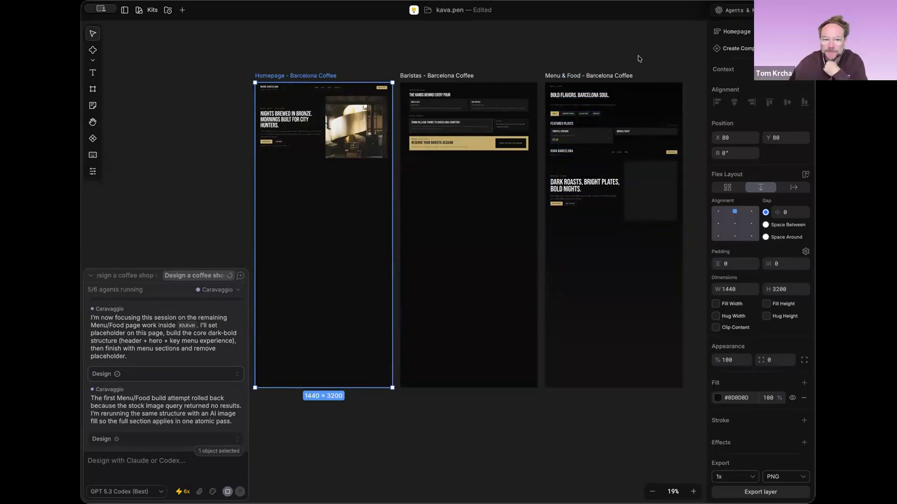
Inspect the Homepage hero section up close, then examine all three pages as the agents build them.
click(304, 138)
scroll(304, 138, up, 5)
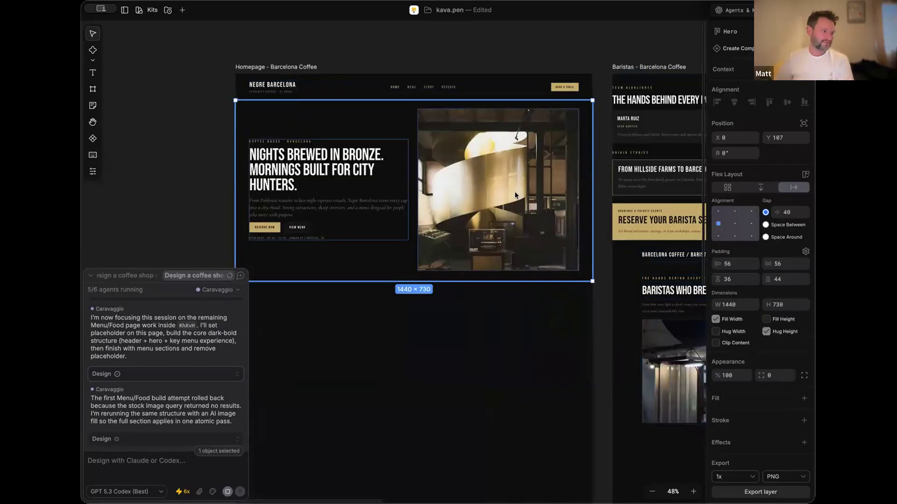
scroll(515, 195, down, 5)
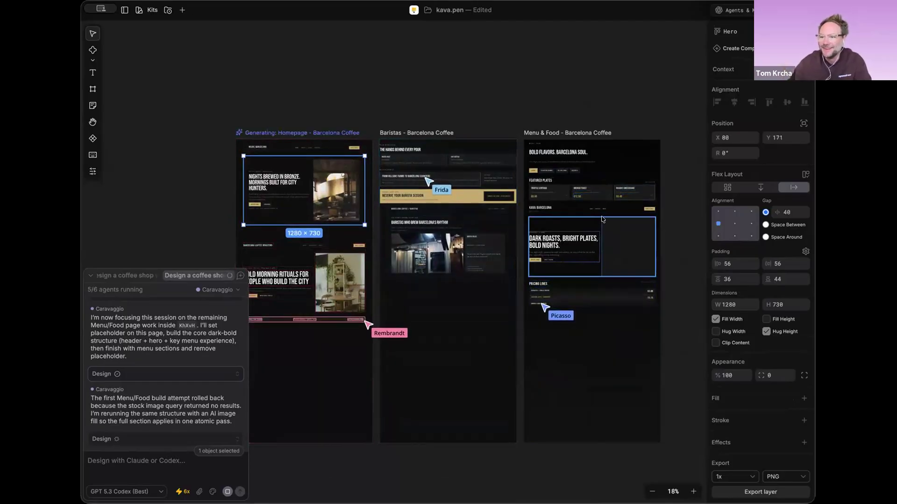
scroll(537, 177, down, 2)
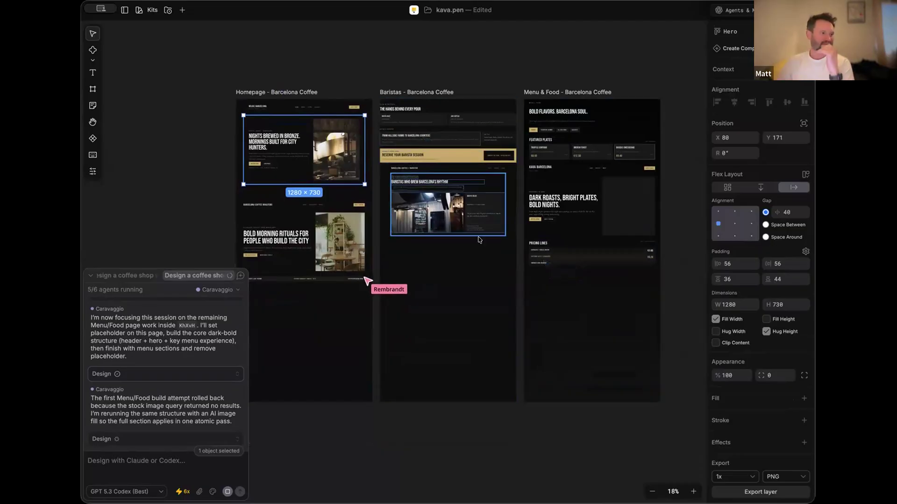
scroll(519, 211, up, 3)
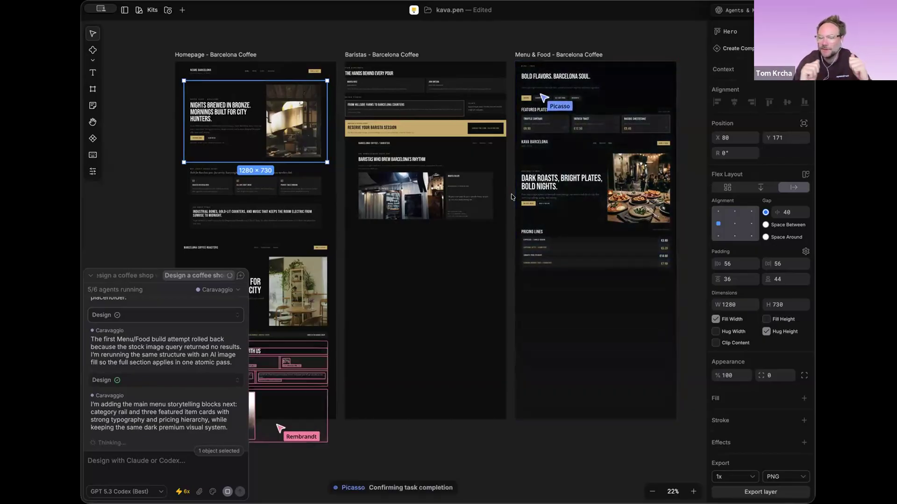
Select the Menu & Food page frame and examine its generated sections alongside the Baristas page.
scroll(423, 248, left, 2)
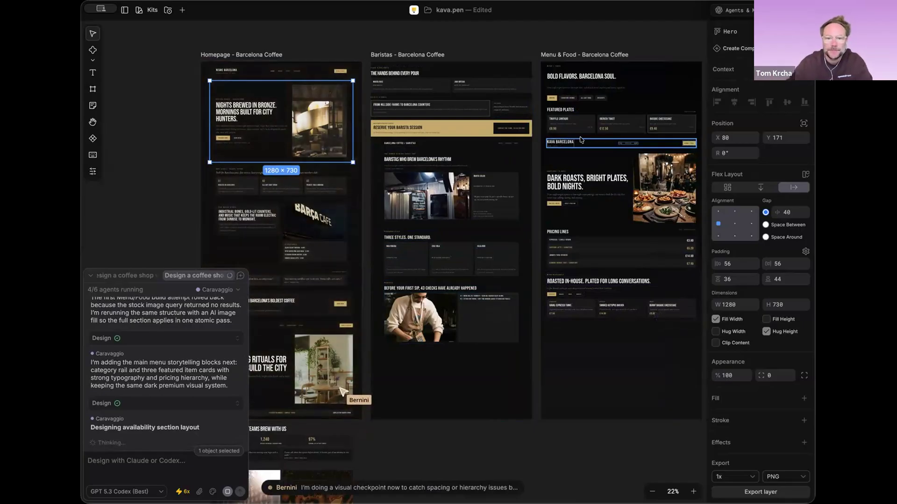
scroll(580, 139, down, 1)
scroll(580, 139, right, 1)
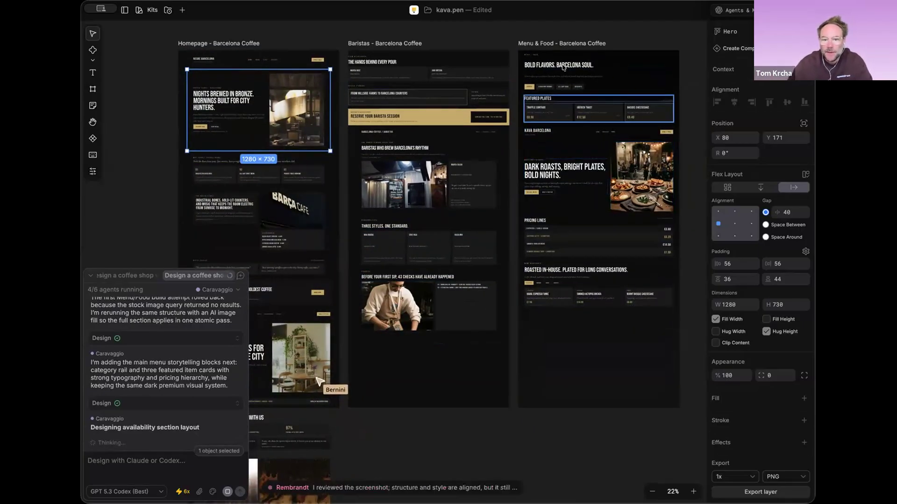
click(542, 43)
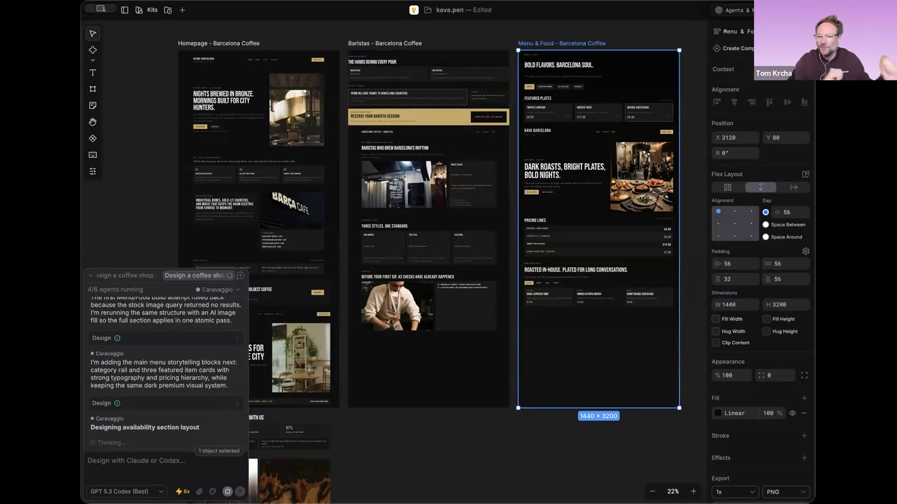
scroll(661, 91, up, 3)
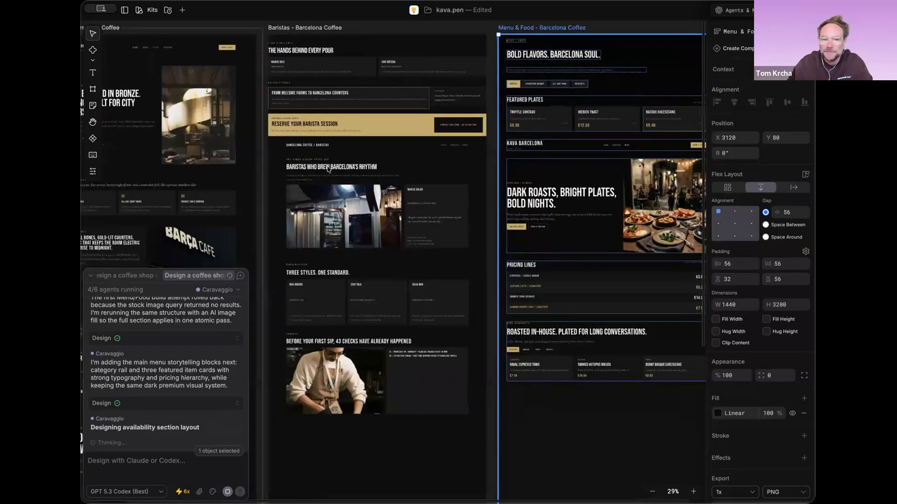
scroll(319, 147, down, 3)
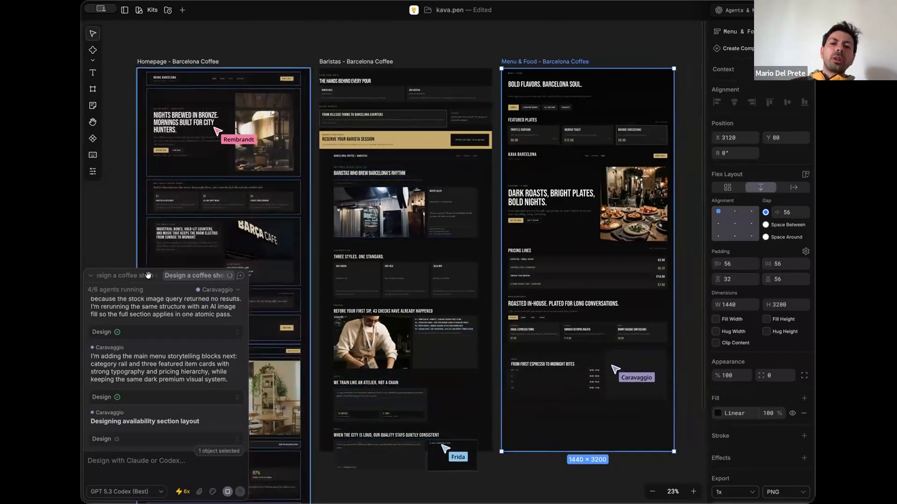
Collapse the agent chat and inspect the call-to-action button in the Baristas reservation banner and the Homepage's Book a Table button.
click(91, 276)
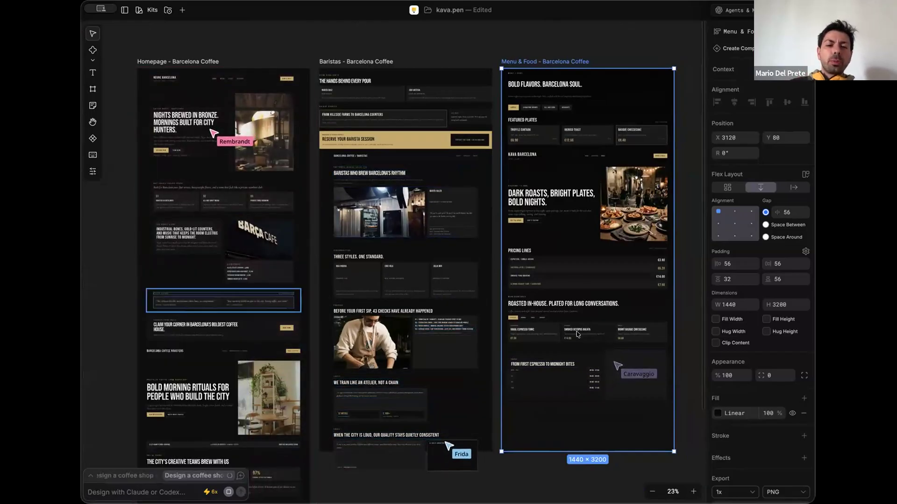
click(480, 146)
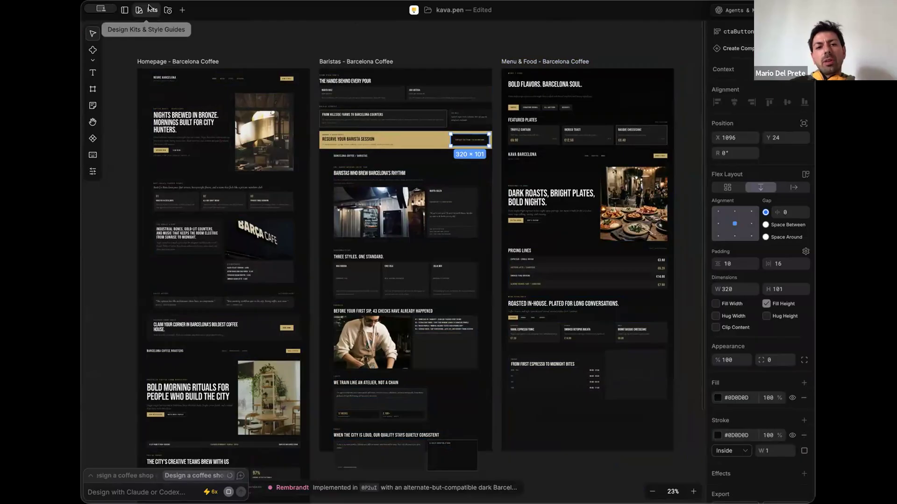
scroll(149, 97, up, 6)
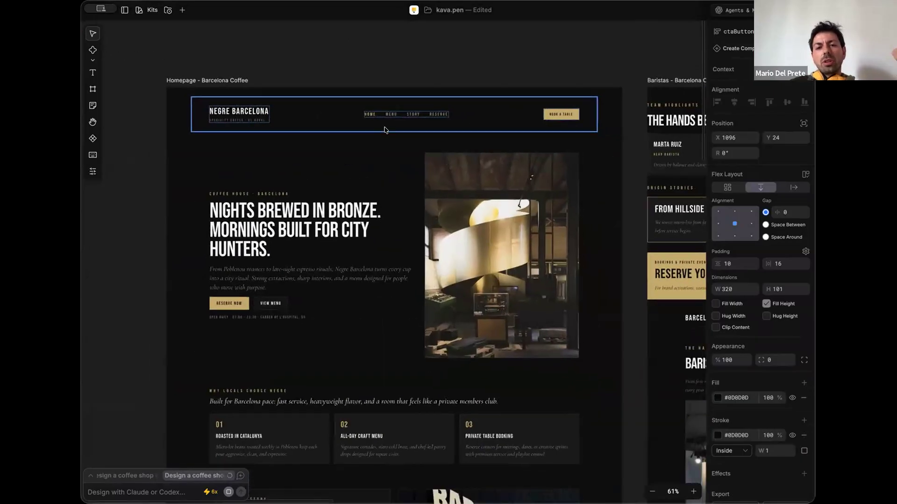
click(549, 115)
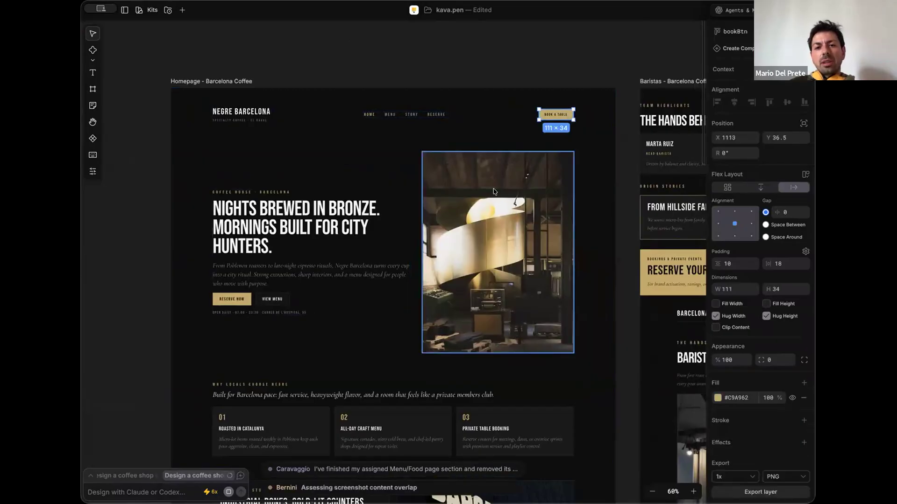
scroll(495, 192, down, 4)
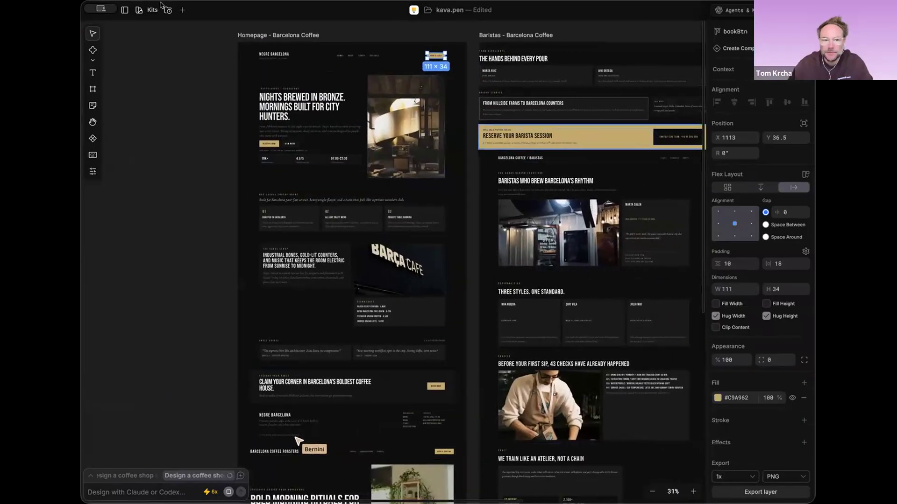
Browse the design system kits and the whole style guide gallery, then return to the canvas.
click(152, 10)
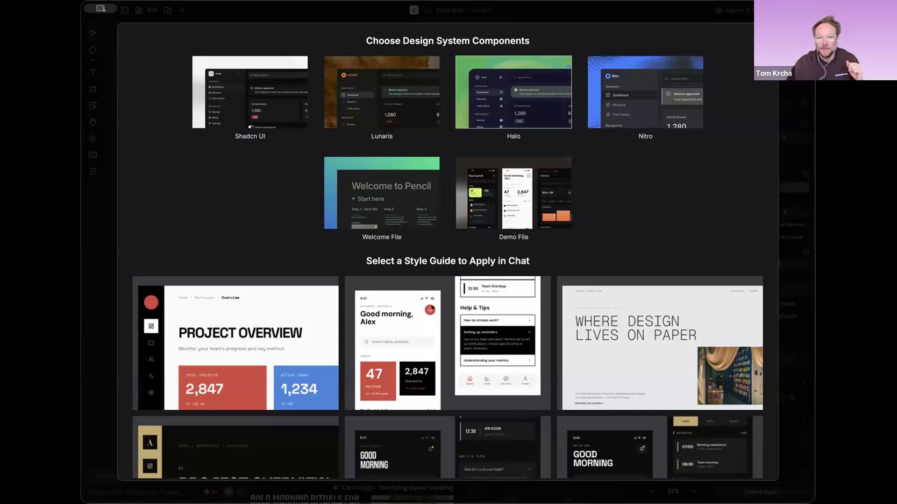
click(150, 11)
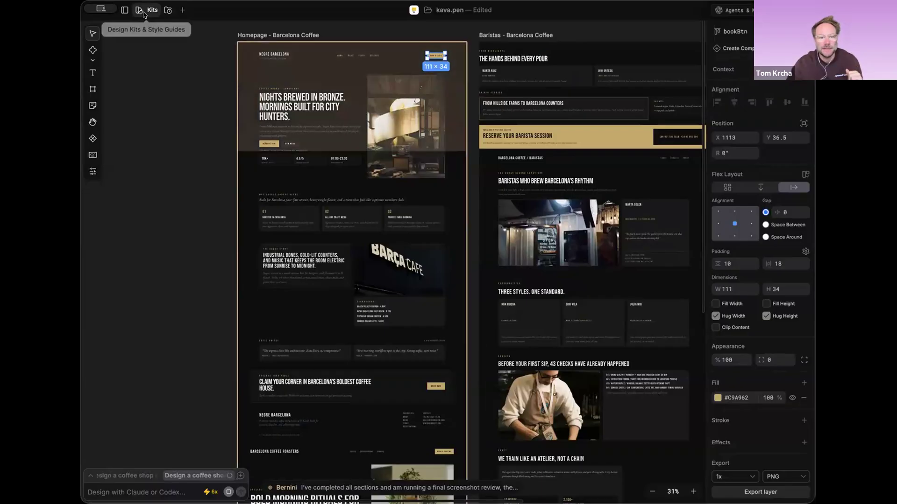
click(144, 14)
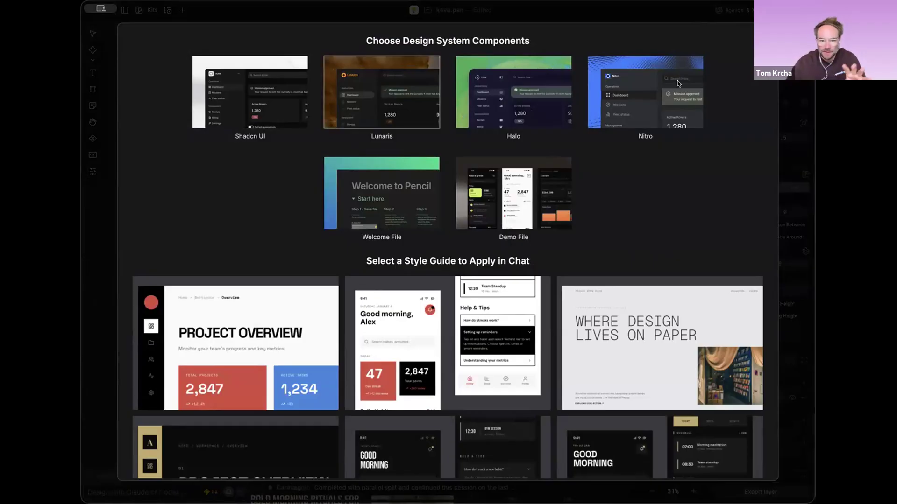
scroll(647, 224, down, 10)
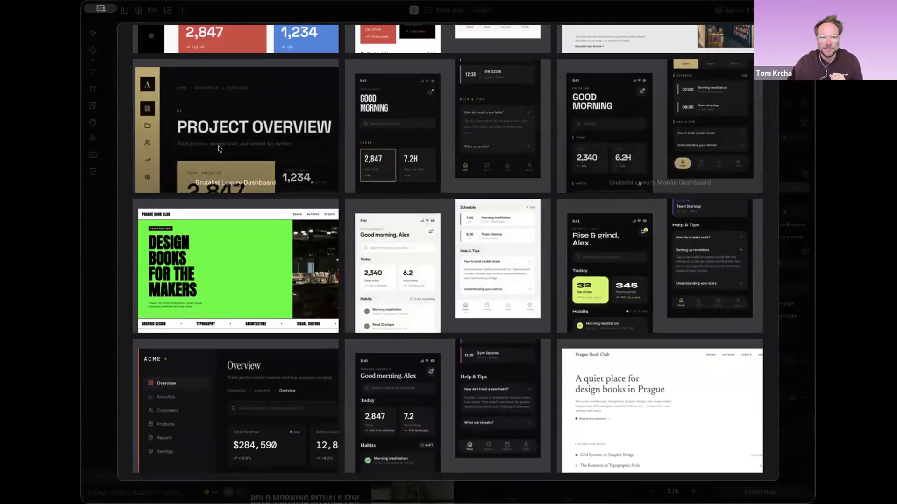
scroll(521, 172, down, 1)
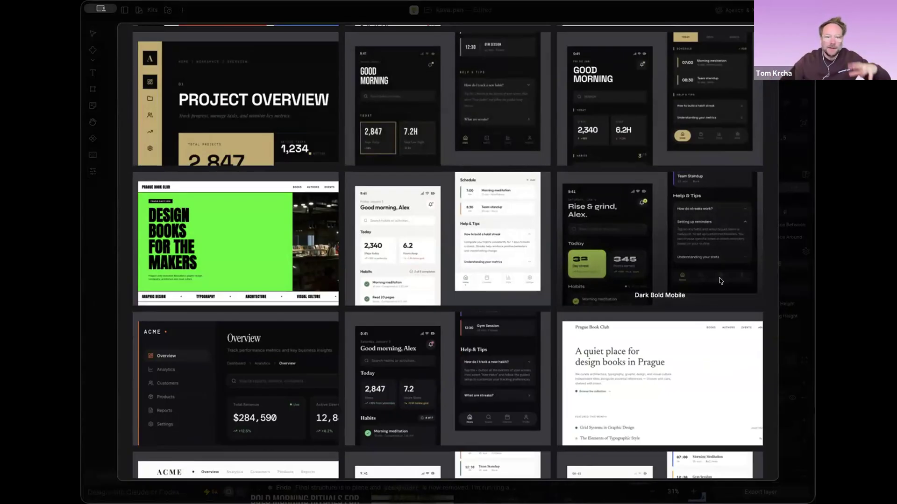
scroll(721, 281, down, 12)
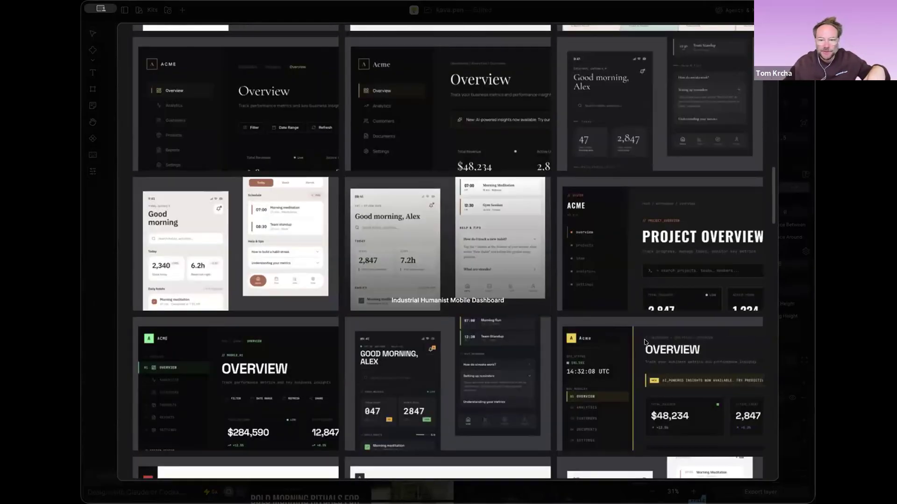
scroll(644, 342, down, 3)
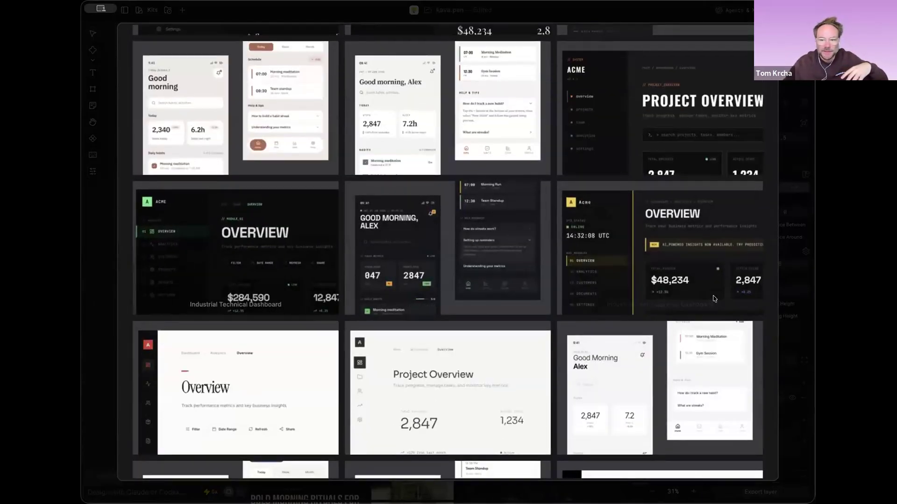
scroll(480, 324, down, 8)
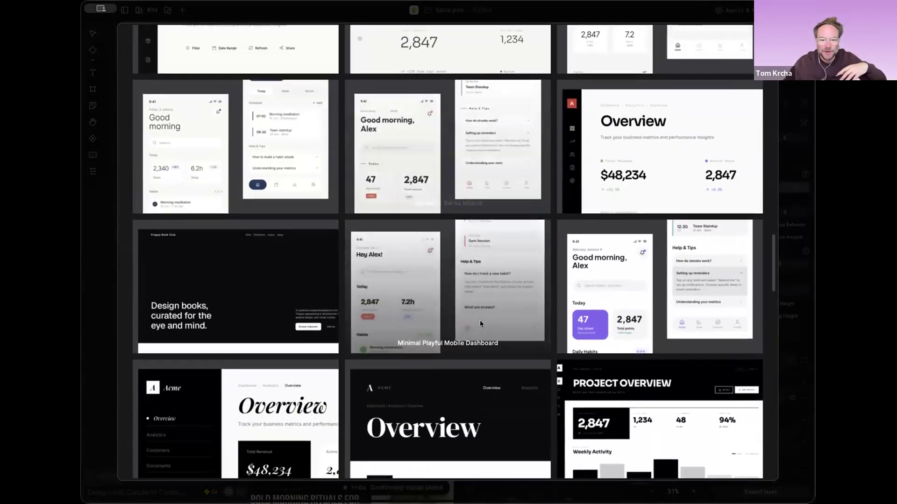
scroll(480, 323, down, 3)
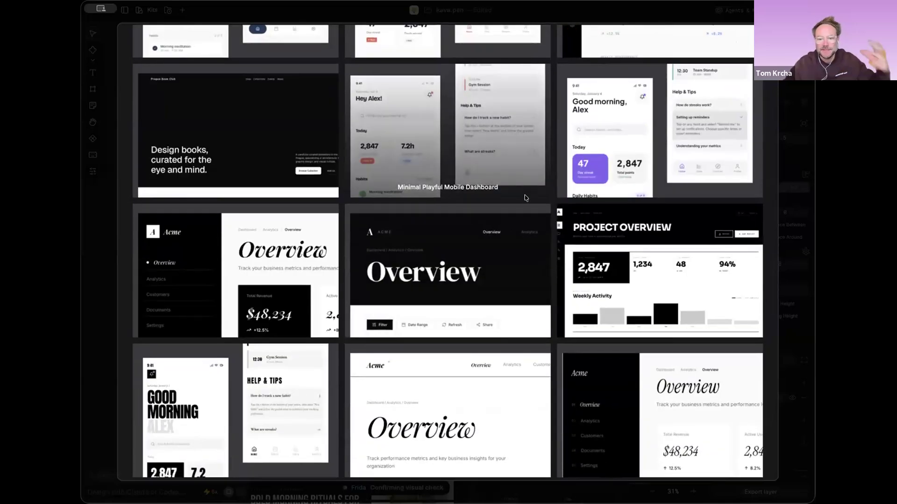
scroll(526, 198, down, 4)
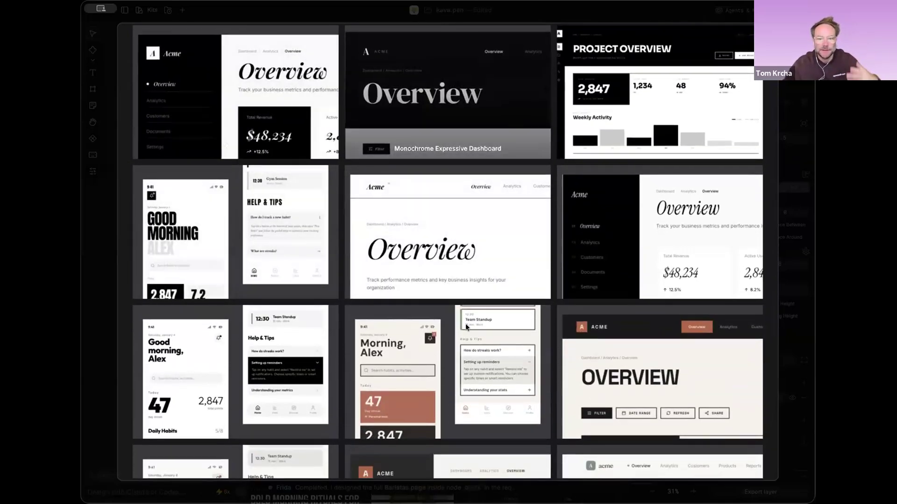
scroll(481, 324, down, 10)
scroll(603, 311, down, 6)
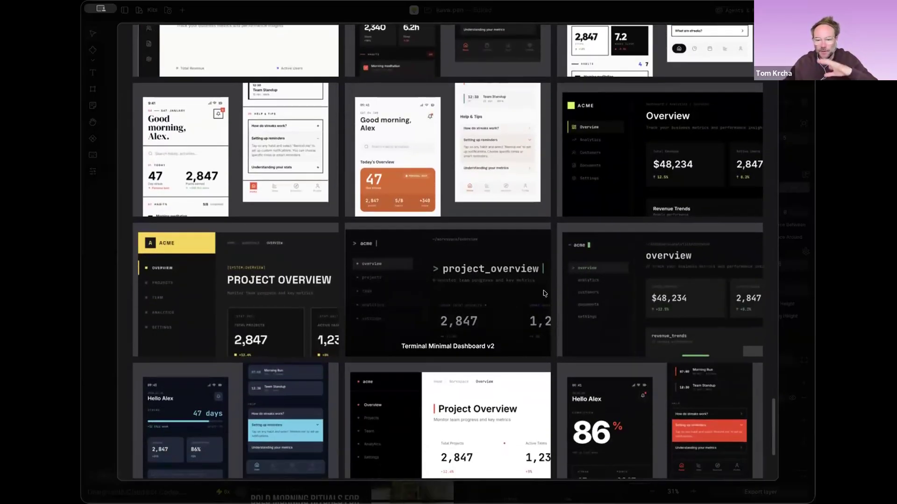
scroll(551, 285, down, 4)
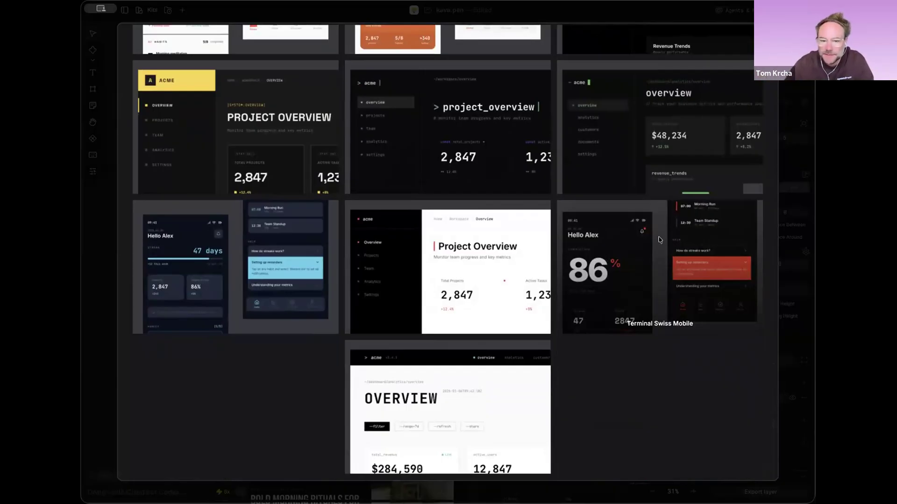
scroll(630, 299, up, 2)
scroll(624, 297, up, 15)
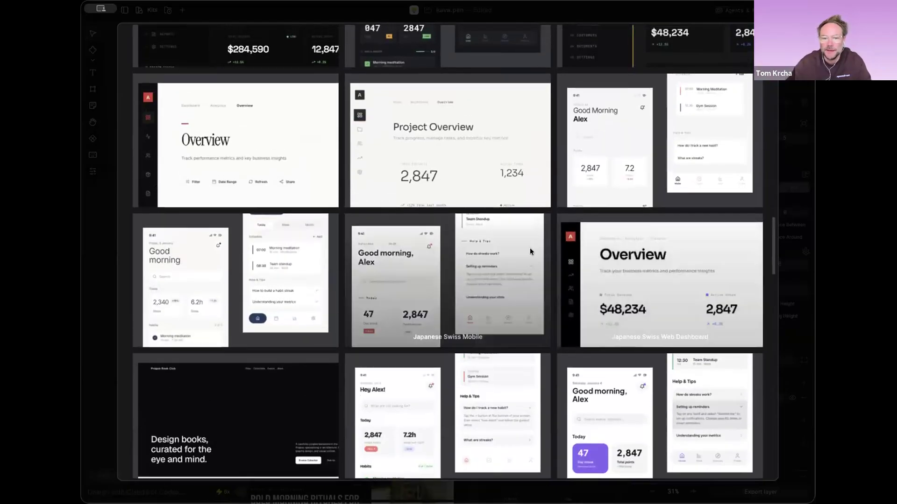
scroll(530, 249, up, 2)
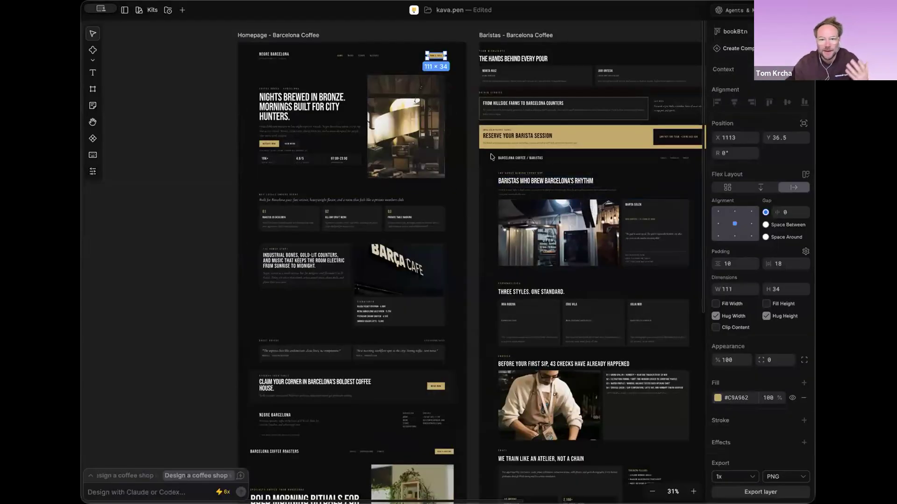
Select all three page frames together and examine the Menu & Food page's hero and pricing sections up close.
click(468, 182)
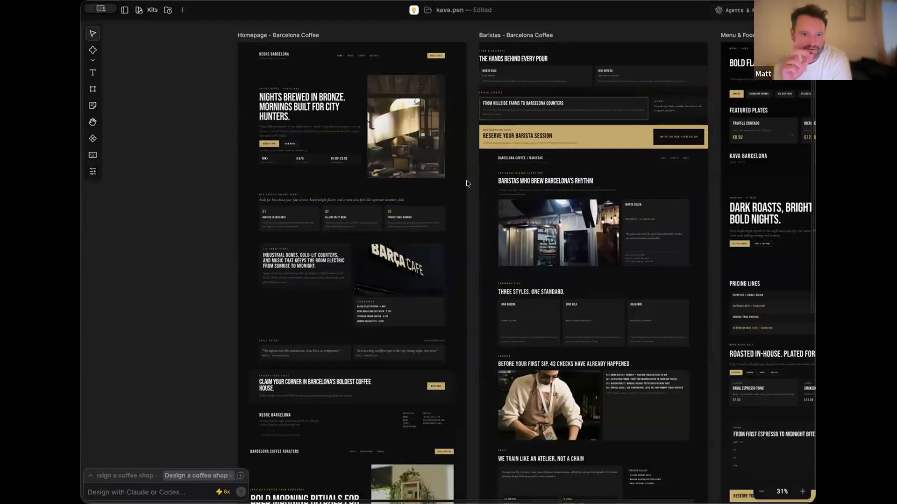
scroll(467, 184, down, 5)
scroll(373, 187, right, 3)
drag(241, 69, 568, 406)
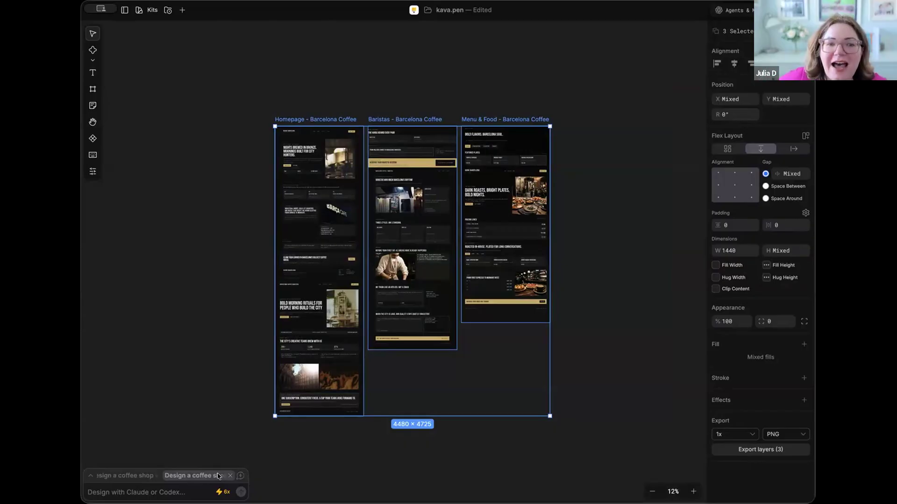
scroll(331, 332, up, 3)
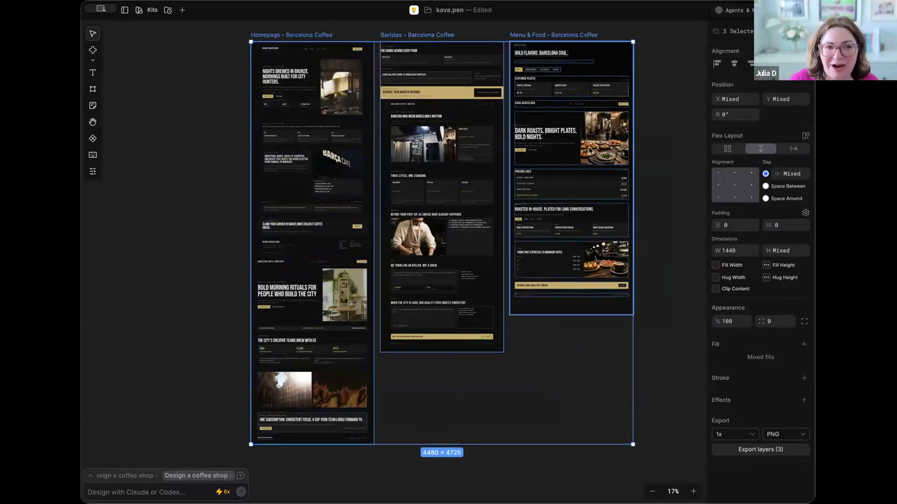
scroll(589, 146, up, 5)
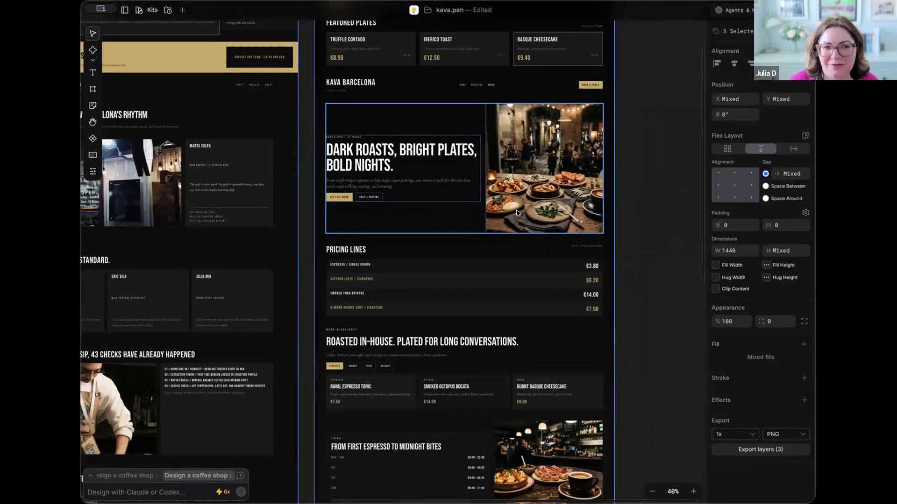
scroll(518, 213, down, 5)
Select the Menu & Food page frame and start a new agent chat with 2x parallel agents.
click(487, 90)
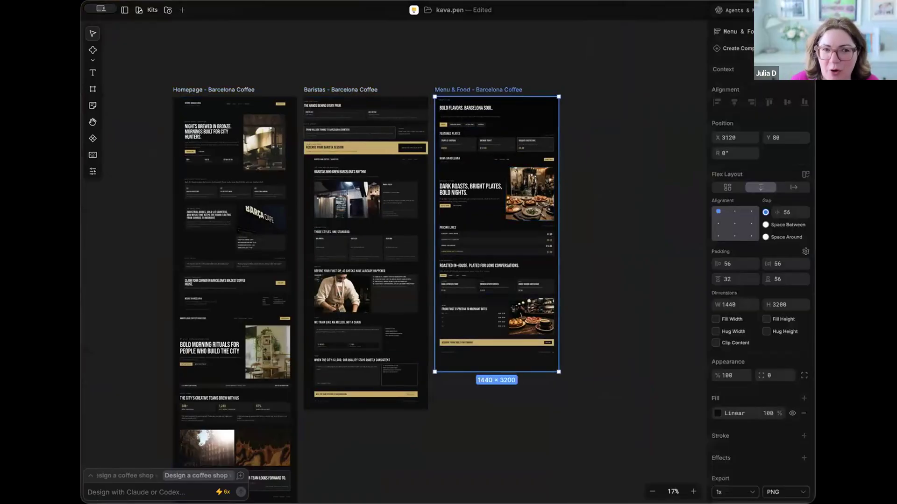
click(240, 476)
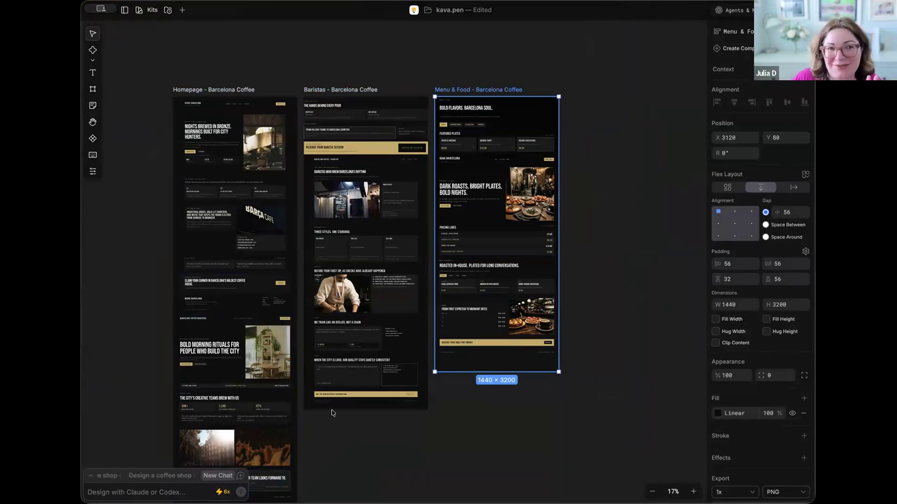
scroll(331, 413, down, 2)
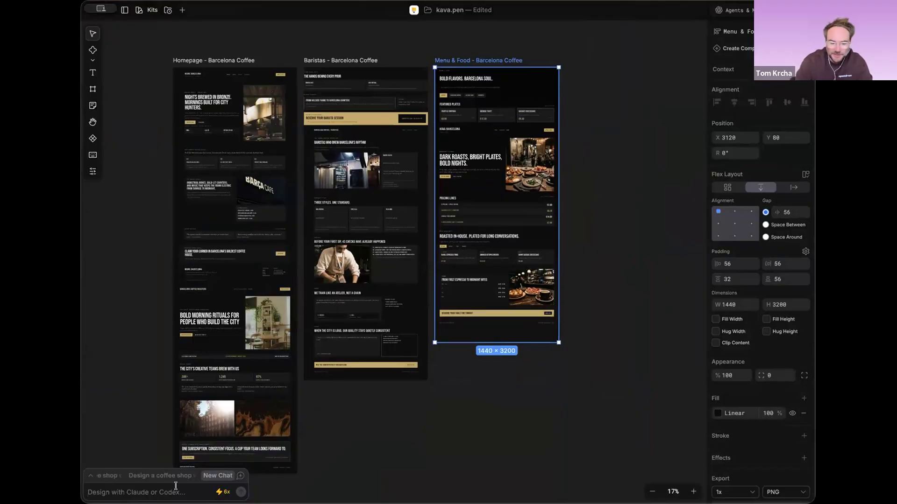
click(224, 492)
click(230, 436)
click(223, 492)
click(231, 448)
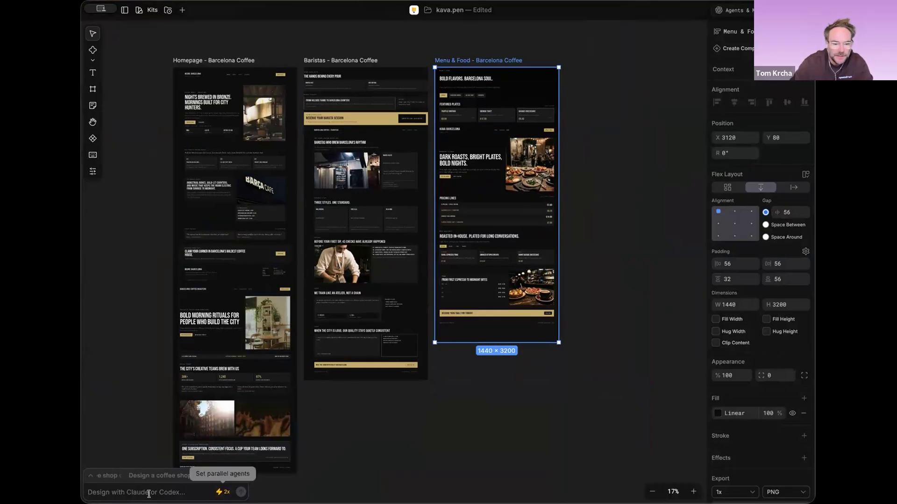
Send the agents the prompt "create a mobile version of the selected frame".
text(create a mo)
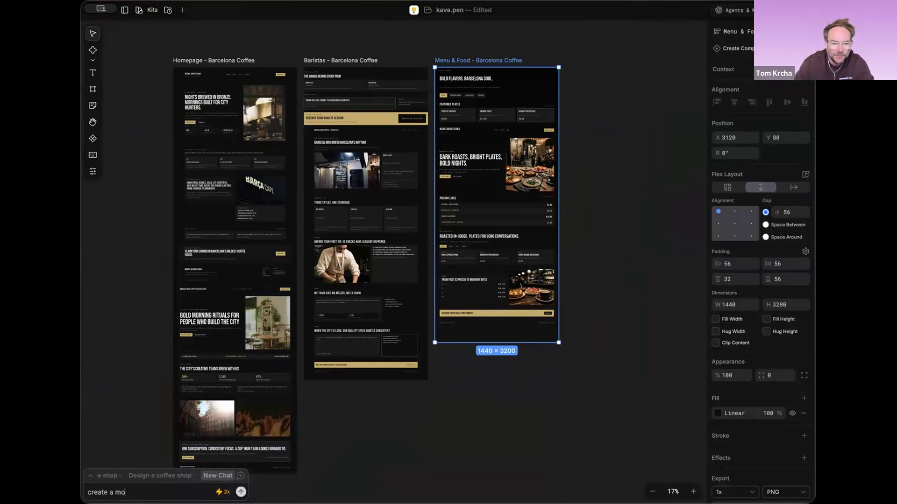
text(bile version of)
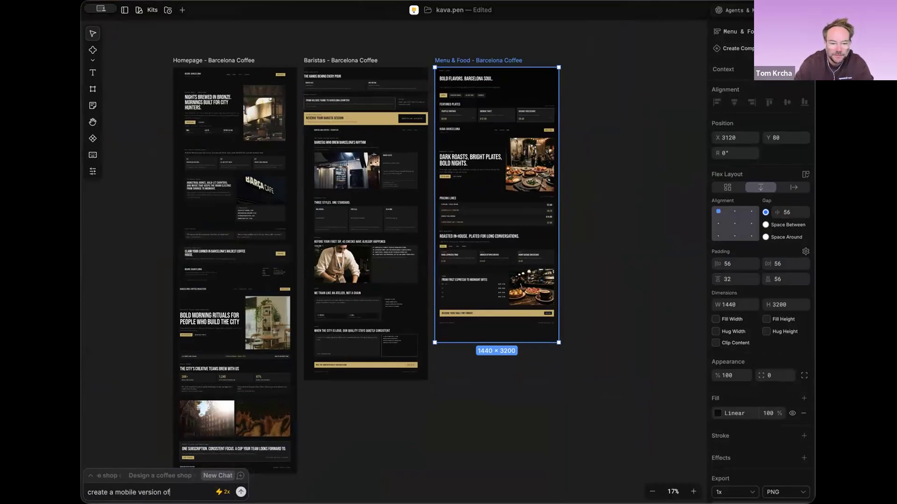
text(. th)
key(BackSpace)
key(BackSpace)
key(BackSpace)
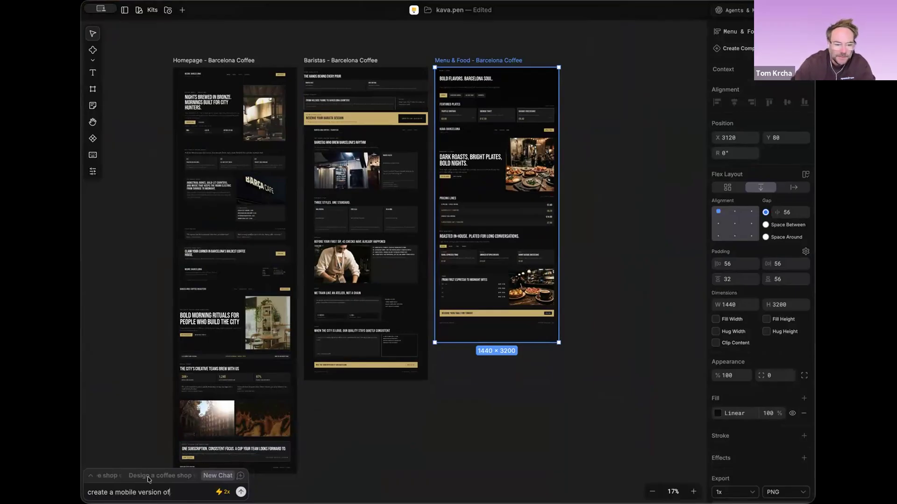
click(90, 476)
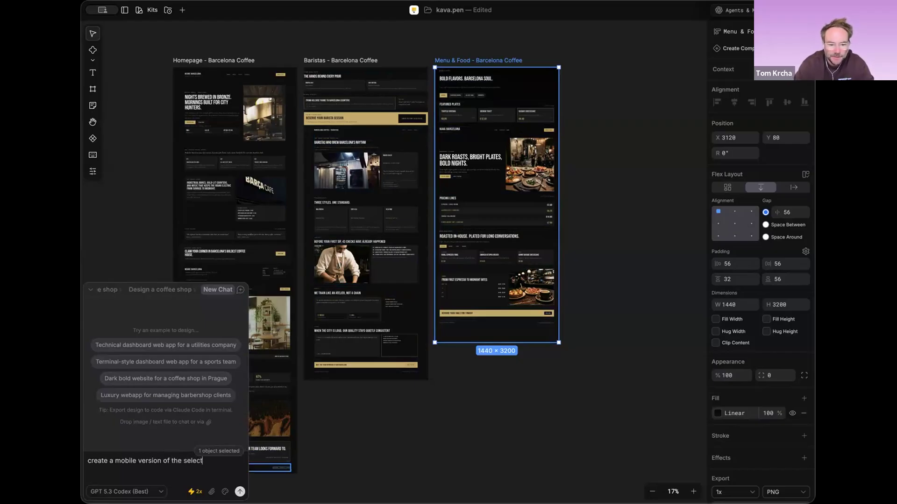
text(frame)
key(Return)
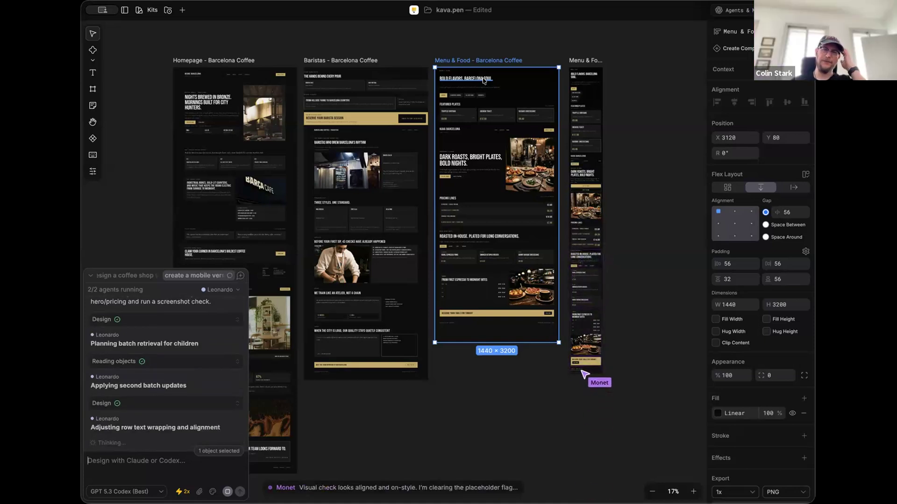
Change the mobile page's timings heading to read "From first coffee to midnight bites".
scroll(591, 345, up, 5)
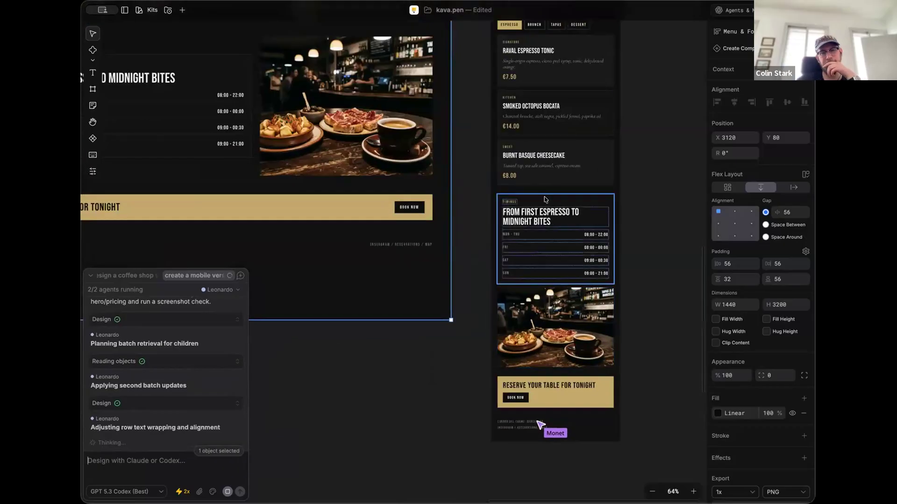
double_click(554, 197)
double_click(555, 196)
scroll(554, 196, up, 8)
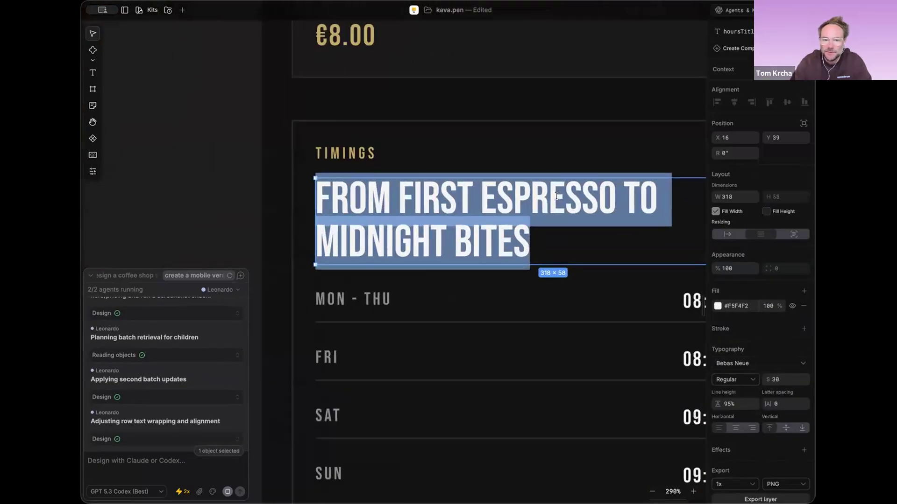
double_click(555, 196)
text(ciffee)
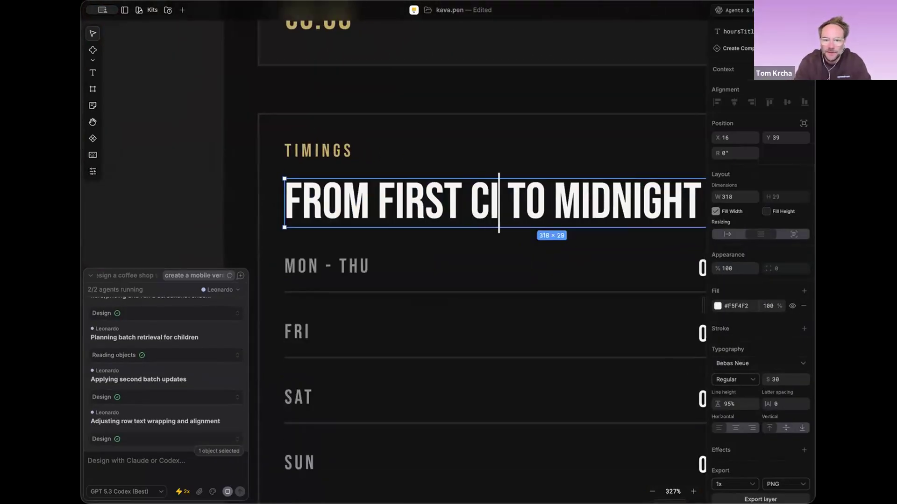
key(BackSpace)
key(BackSpace)
key(BackSpace)
key(BackSpace)
key(BackSpace)
text(offee)
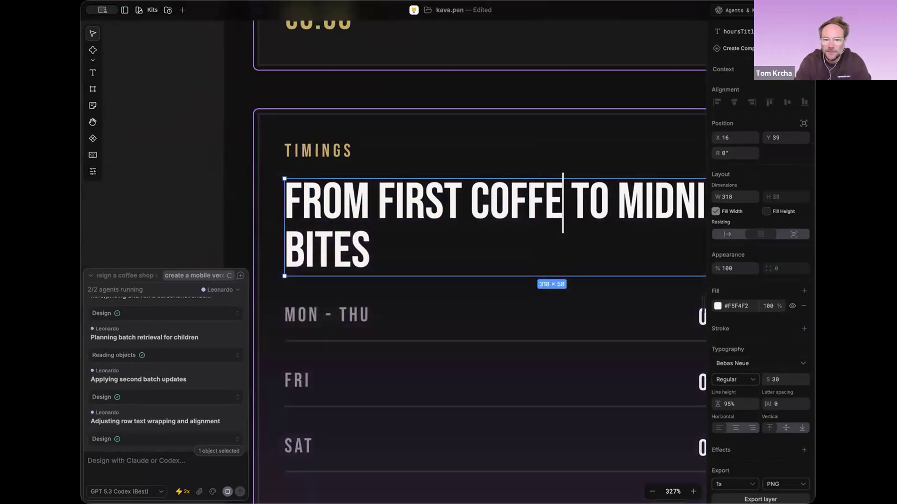
key(Escape)
scroll(579, 236, down, 6)
scroll(579, 236, down, 3)
scroll(579, 236, right, 3)
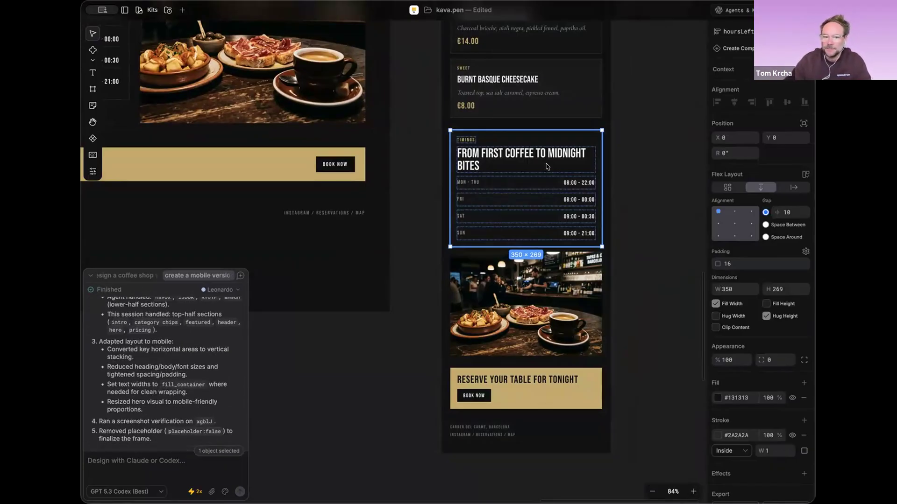
Compare the mobile version with the desktop Menu & Food page and select the desktop page's "Roasted in-house" heading.
scroll(548, 167, down, 5)
scroll(369, 181, up, 2)
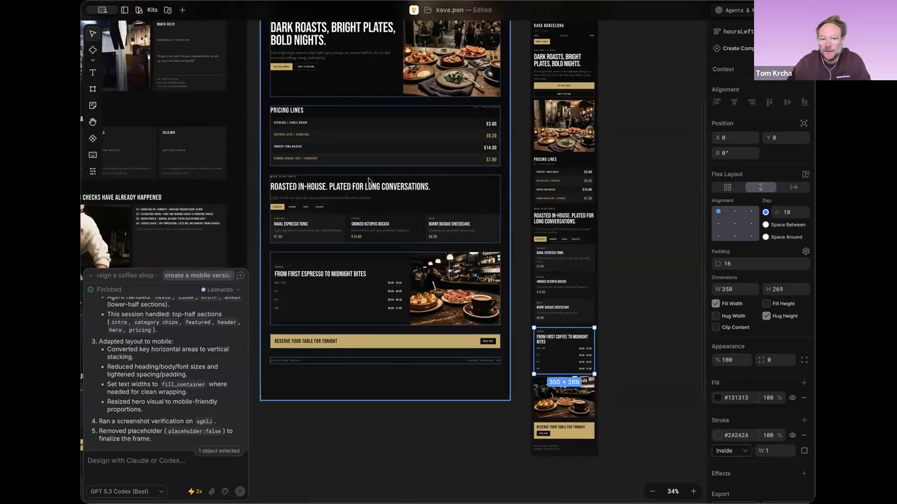
click(369, 182)
double_click(403, 188)
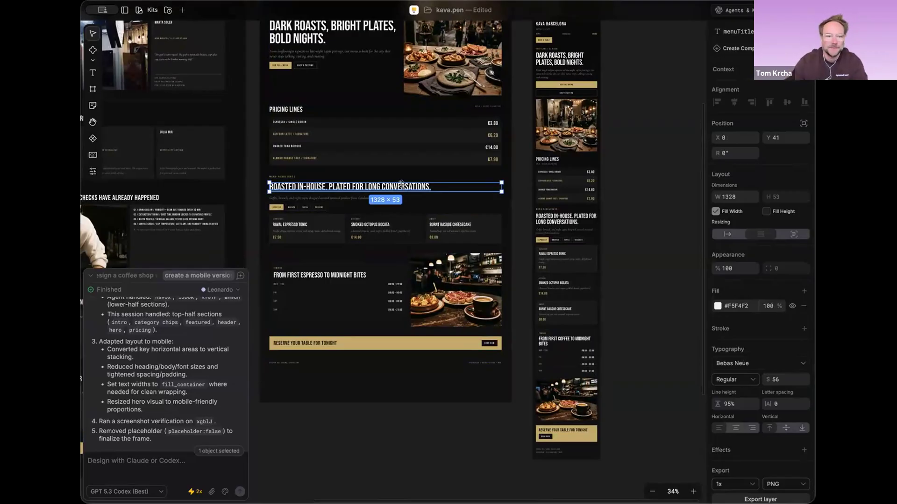
Turn off the generating effect in the canvas settings.
click(93, 172)
click(142, 169)
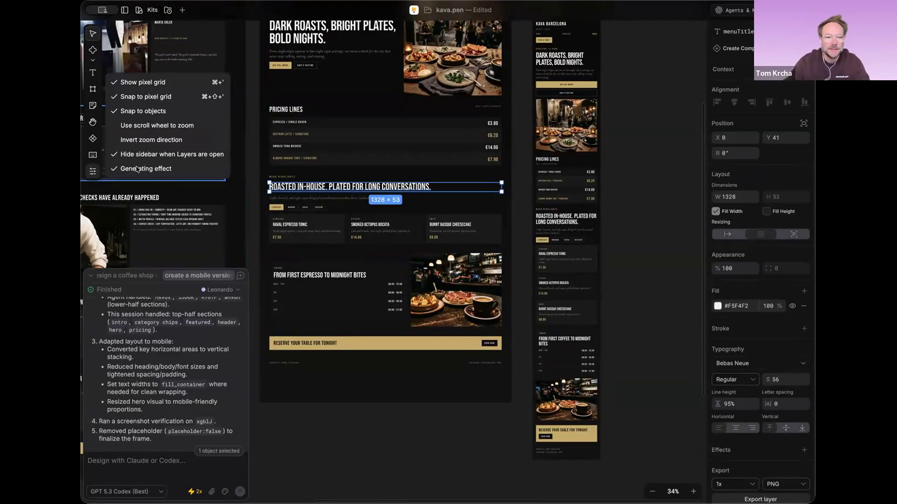
click(137, 169)
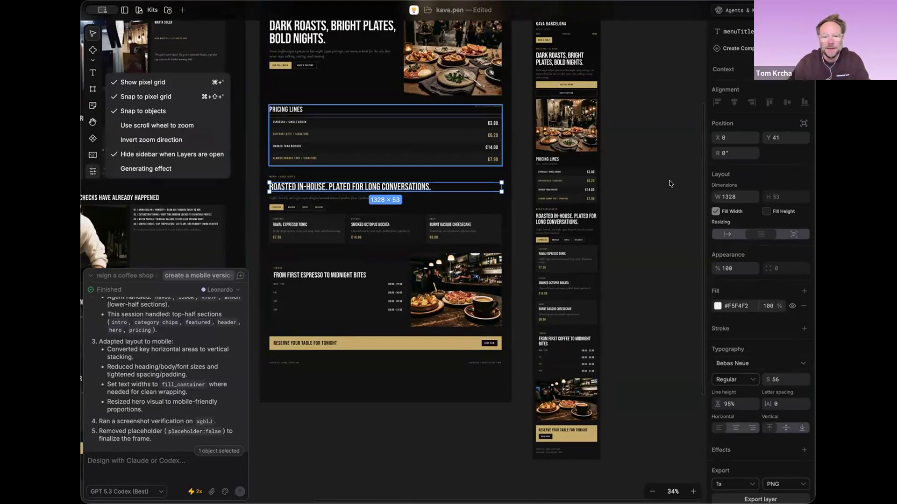
click(520, 172)
Select the mobile Menu & Food frame and inspect its Featured Plates section up close.
scroll(399, 158, up, 3)
scroll(400, 158, up, 3)
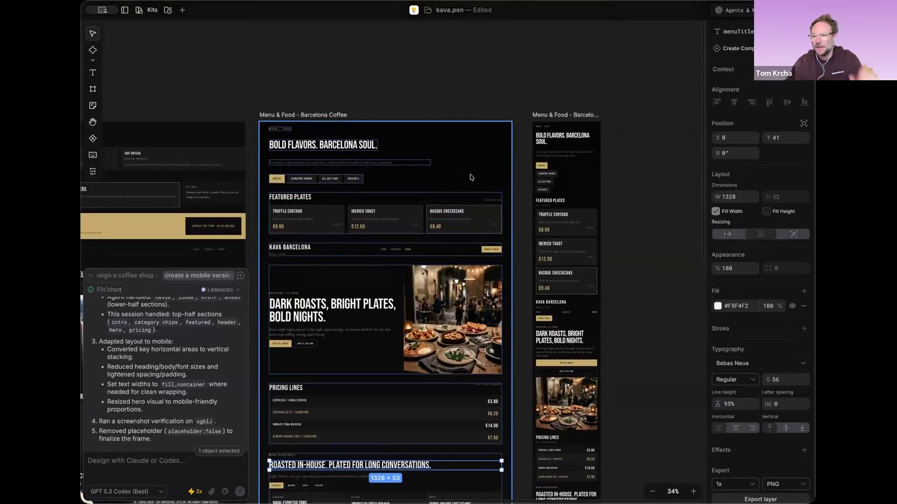
scroll(635, 194, down, 1)
scroll(636, 194, left, 1)
click(635, 194)
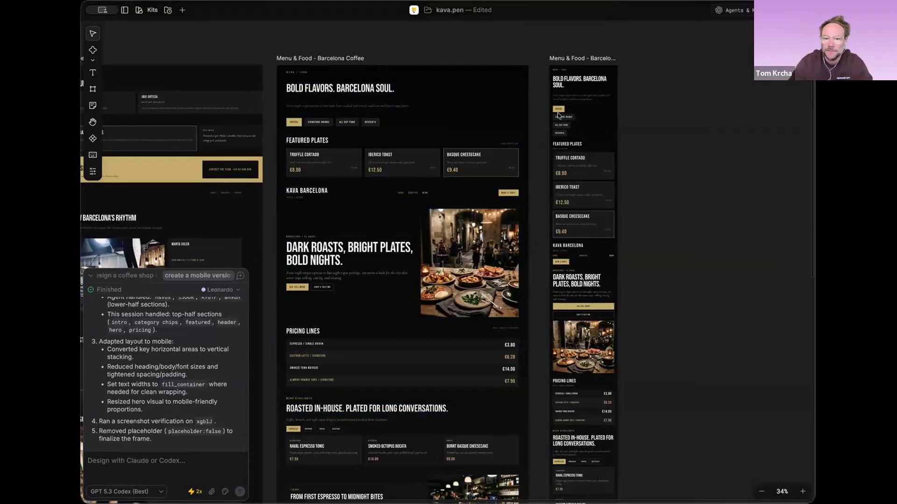
click(579, 58)
scroll(641, 144, up, 5)
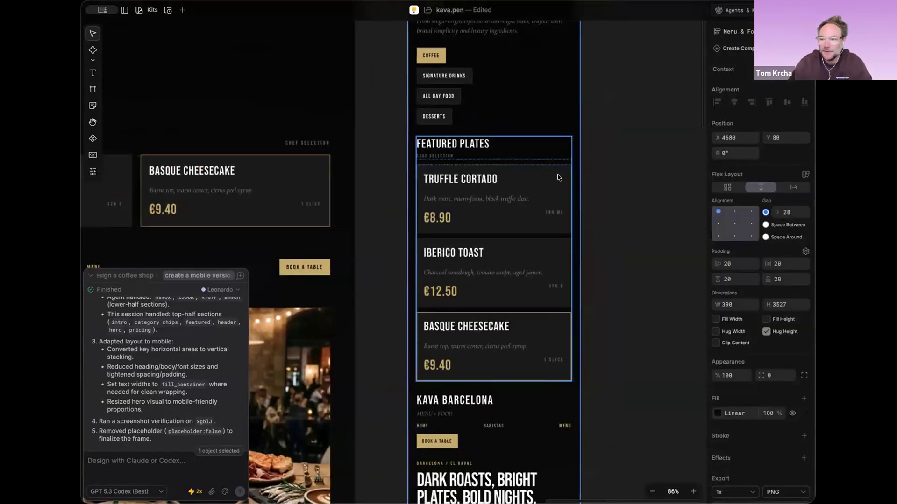
click(531, 221)
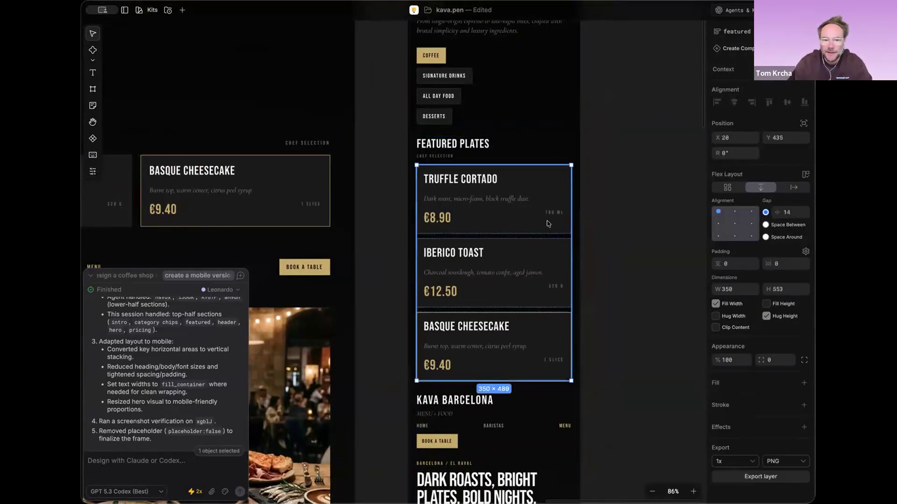
Arrange the mobile page's category buttons in a horizontal row and clip the row's overflowing content.
scroll(524, 159, up, 3)
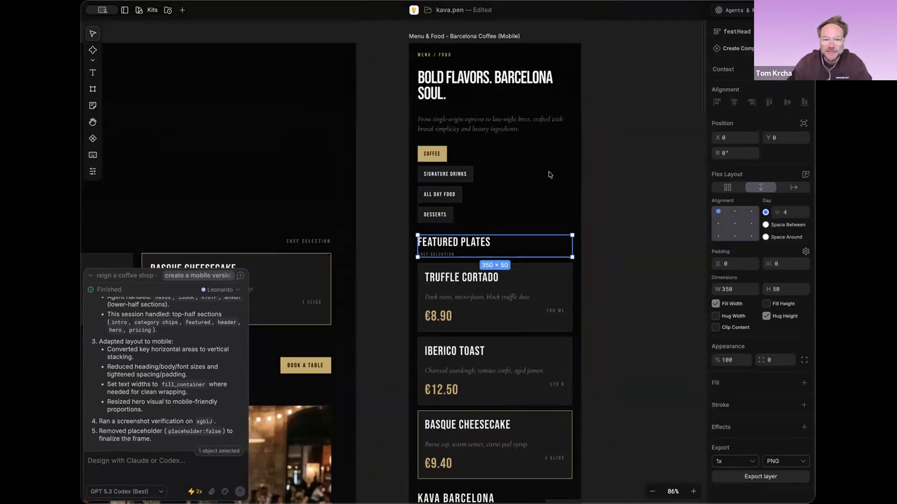
click(490, 169)
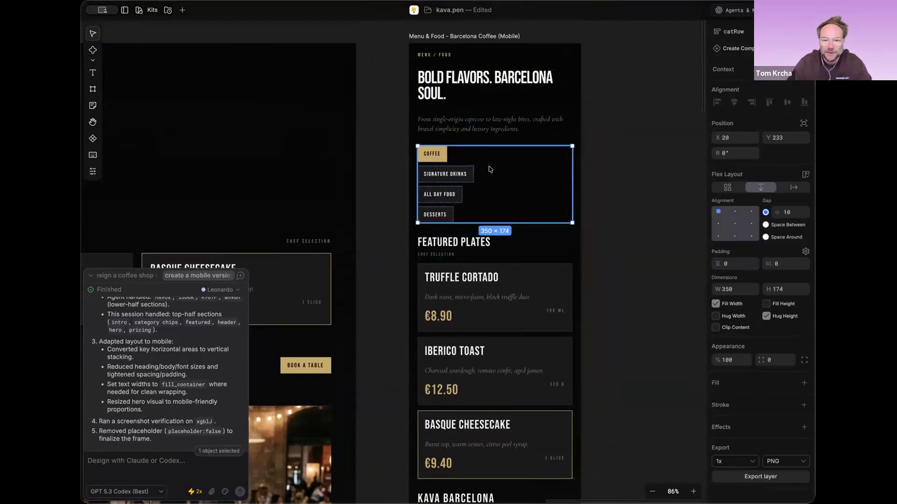
click(794, 187)
click(647, 145)
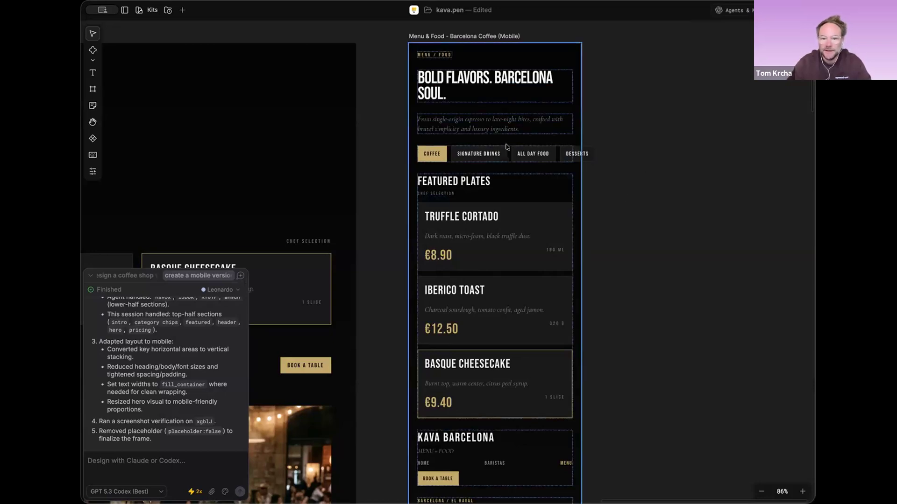
click(537, 155)
click(715, 328)
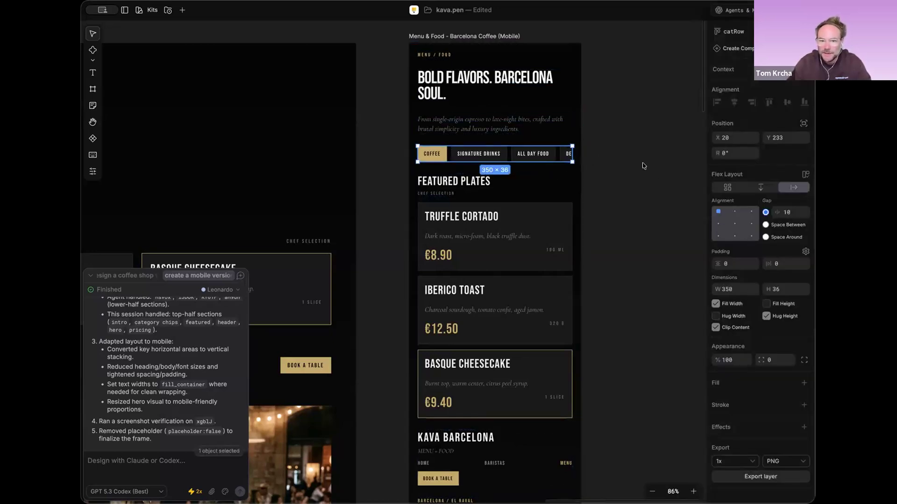
click(643, 164)
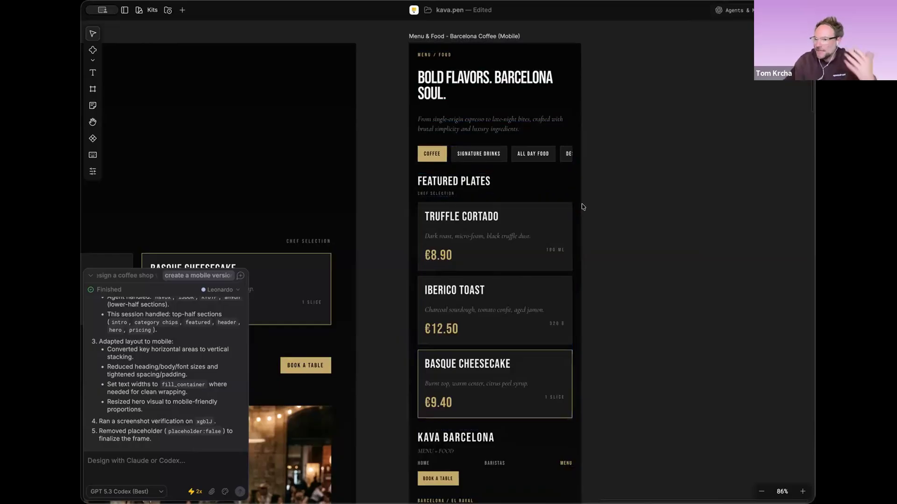
Examine the rest of the mobile page, then select the mobile and desktop Menu & Food frames in turn to compare them.
scroll(584, 203, down, 5)
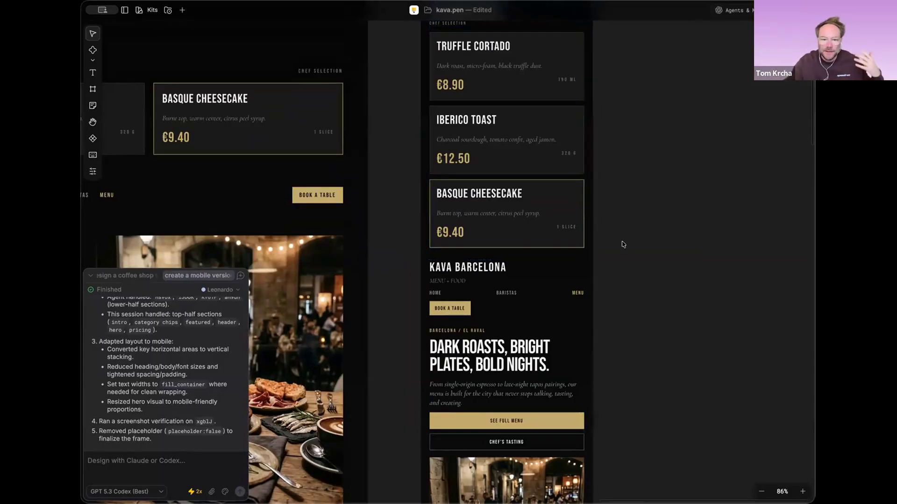
scroll(622, 244, down, 10)
click(607, 166)
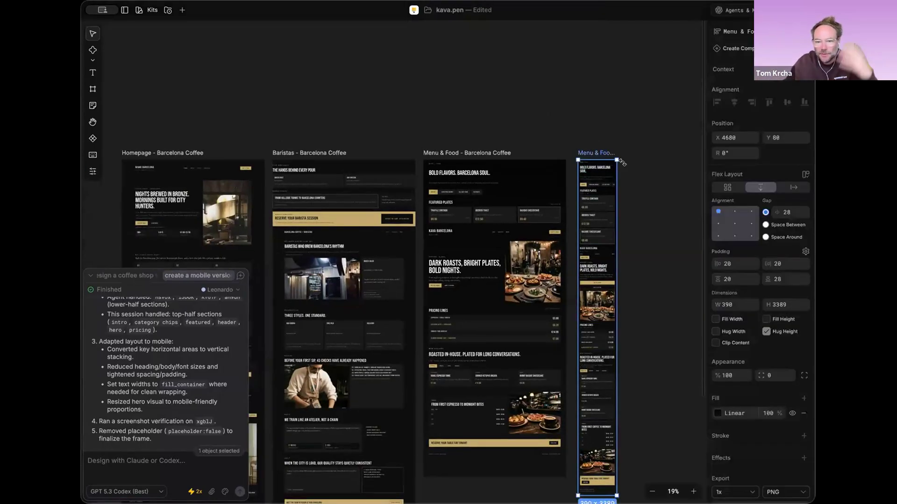
scroll(565, 174, up, 5)
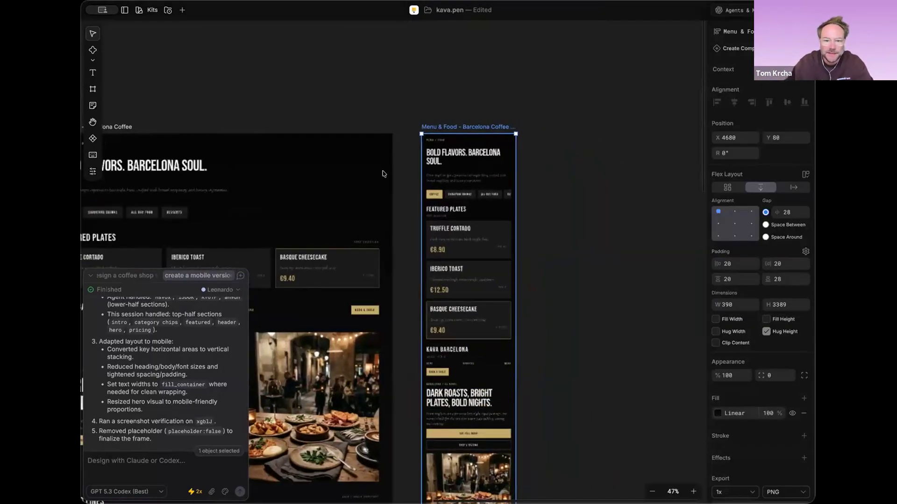
click(298, 125)
scroll(358, 280, down, 3)
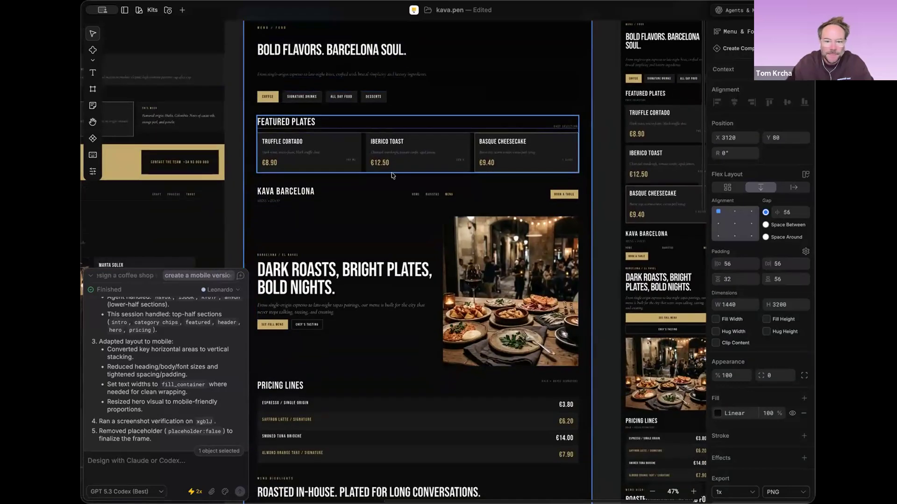
Start a new agent chat with the Homepage frame selected and prompt: "create three variations of the selected page, brutalist style, swiss style and terminal style".
scroll(358, 346, down, 4)
click(240, 276)
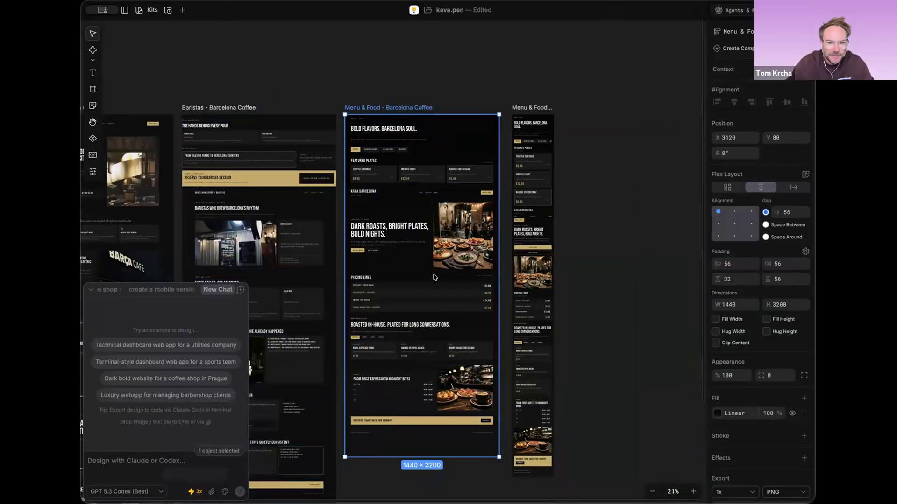
scroll(440, 183, left, 1)
scroll(440, 184, left, 5)
click(233, 96)
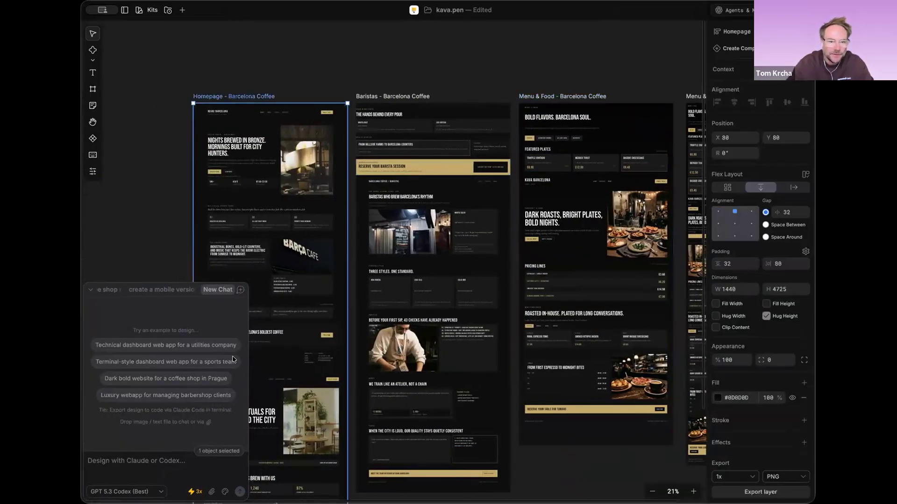
text(create three variations of the)
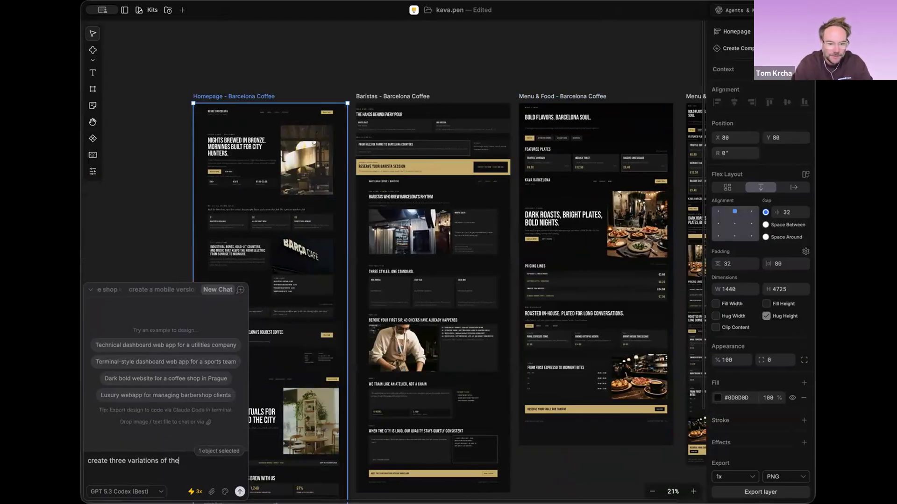
text( selected page, brutalist style, swiss style and terminal style)
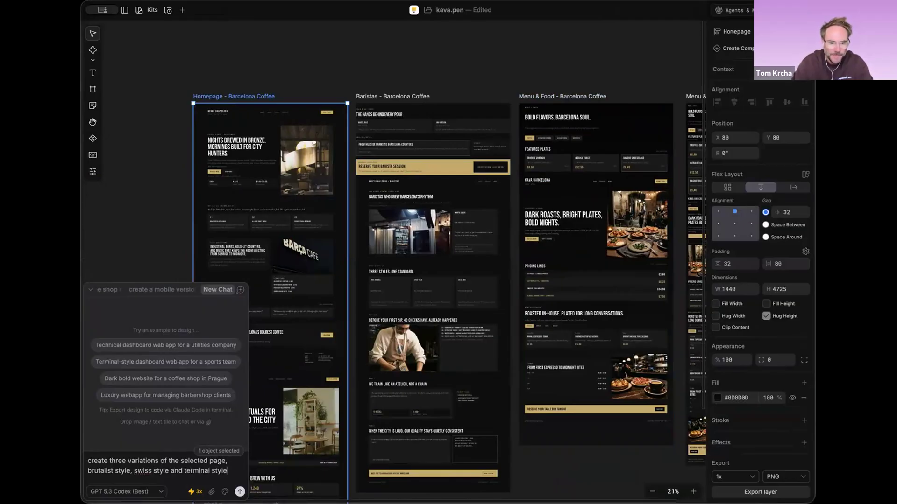
key(Return)
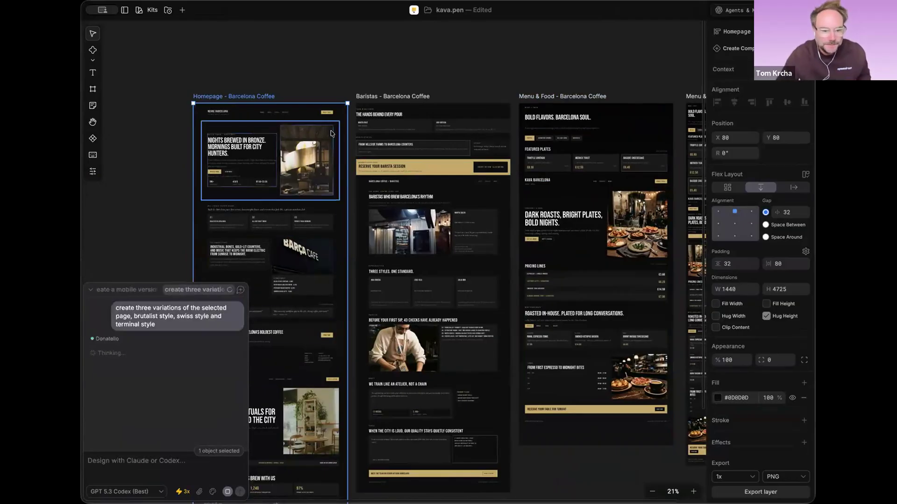
Separate the overlapping variation frames from the originals, placing Brutalist and Swiss left of the Homepage and Terminal right of the mobile menu page.
scroll(336, 139, down, 5)
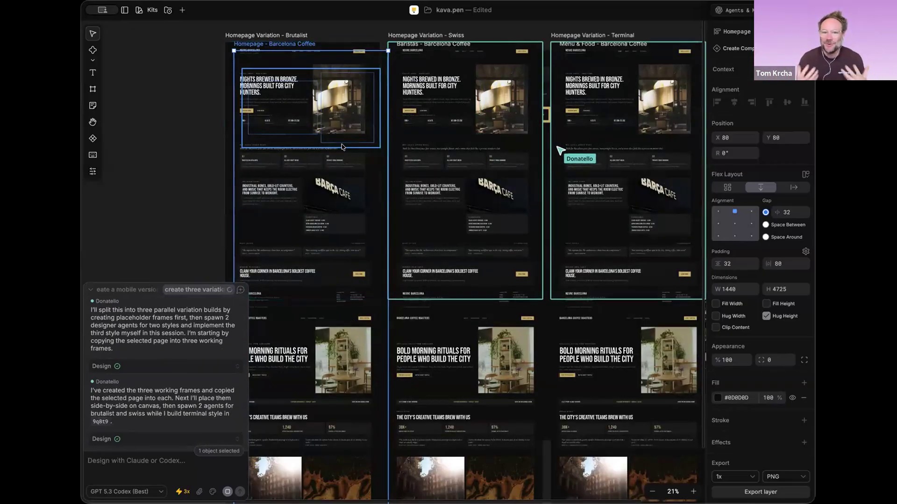
scroll(415, 50, down, 5)
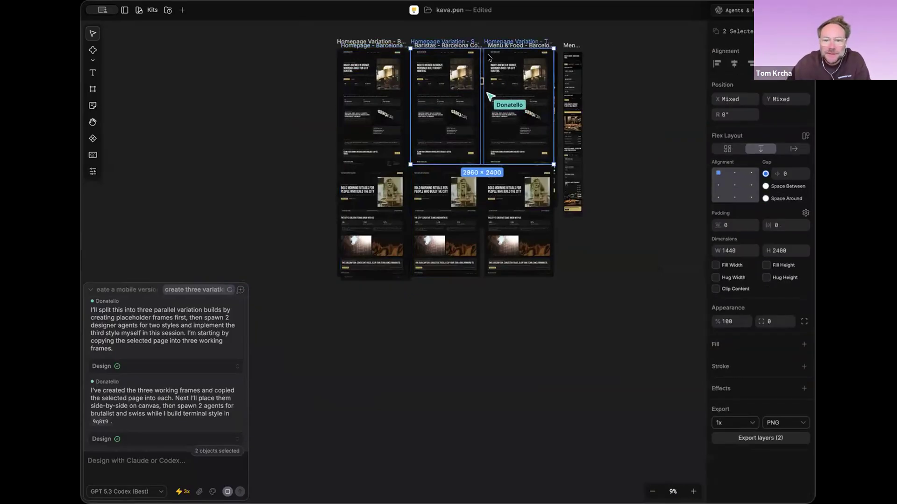
click(372, 42)
drag(384, 45, 238, 61)
drag(418, 101, 263, 116)
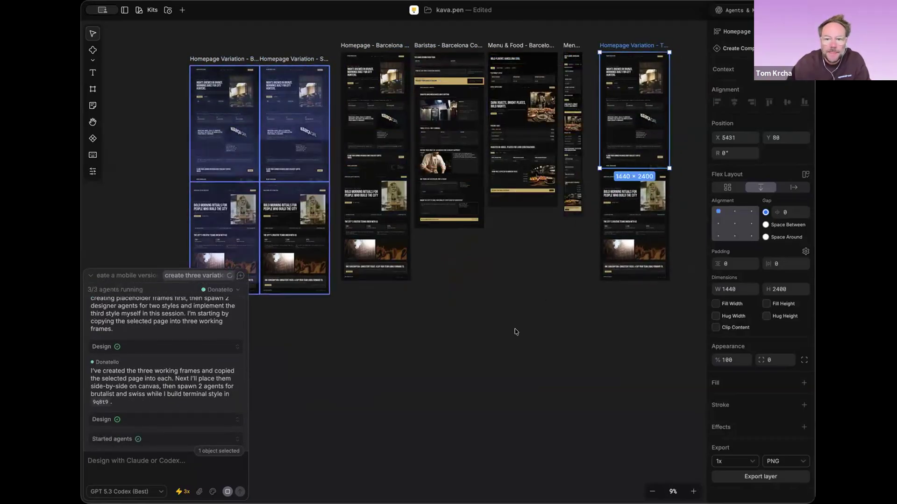
click(510, 350)
Examine the Brutalist and Swiss homepage variations beside the original pages, viewing the canvas with the interface hidden for a while.
scroll(509, 355, up, 5)
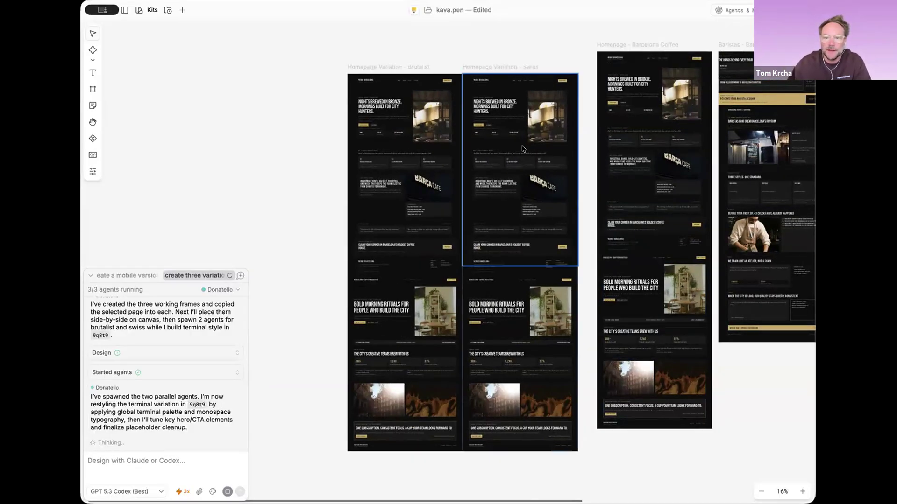
scroll(521, 149, right, 2)
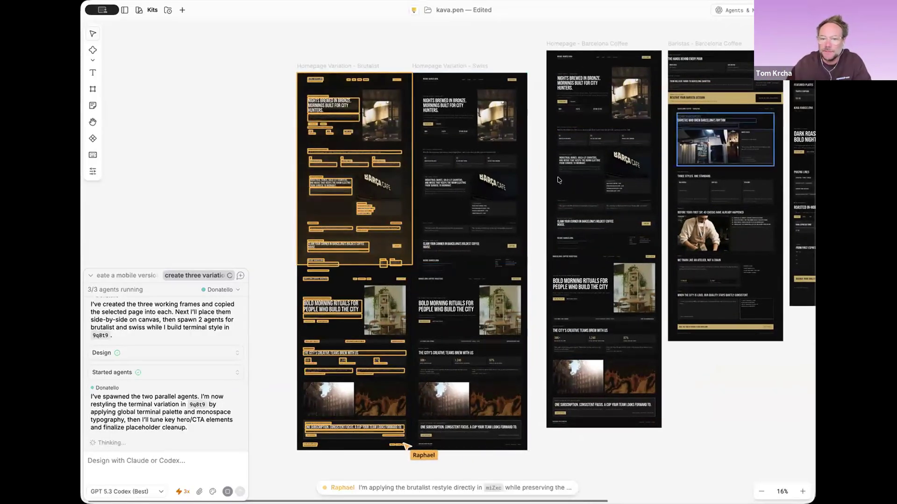
key(super+backslash)
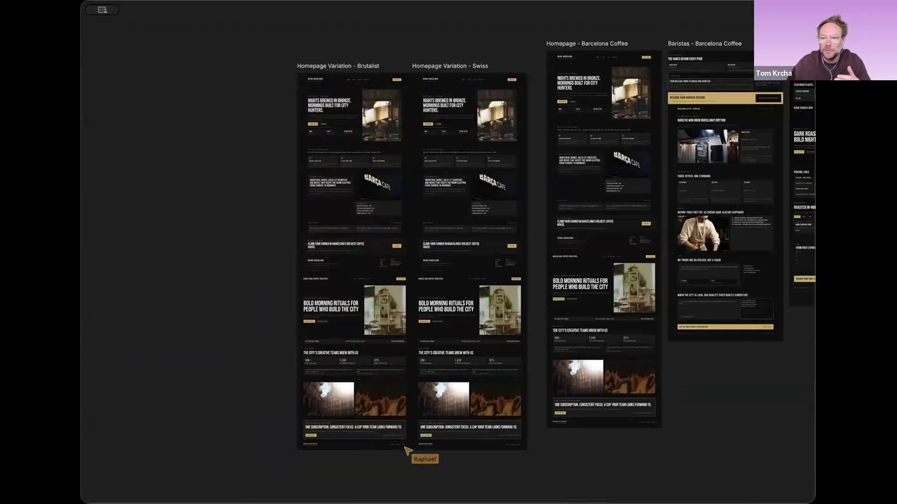
scroll(568, 92, right, 5)
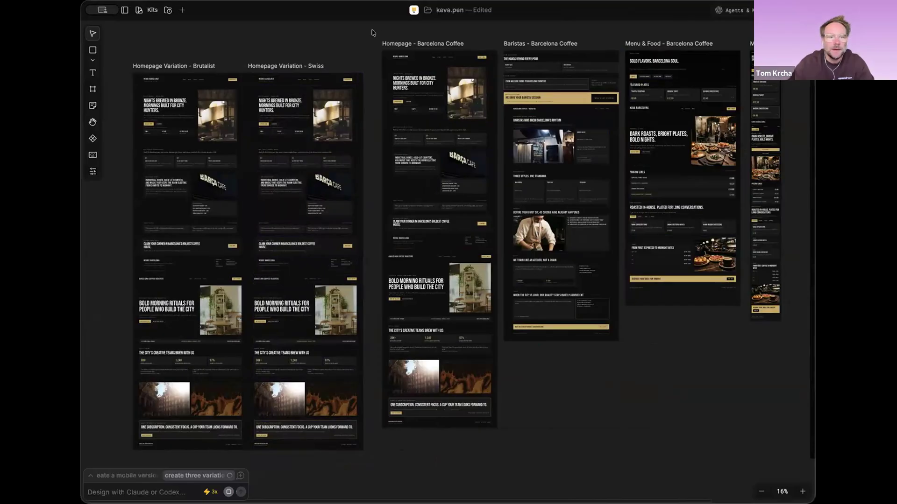
scroll(229, 87, left, 1)
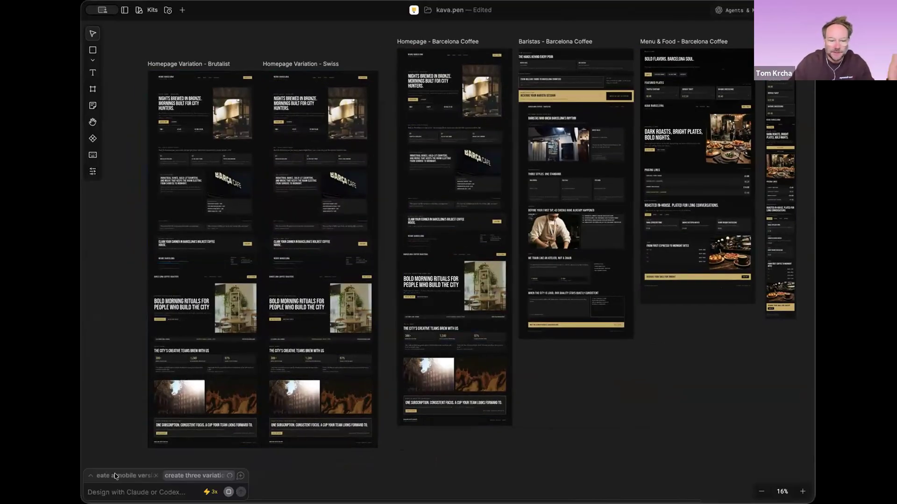
click(87, 476)
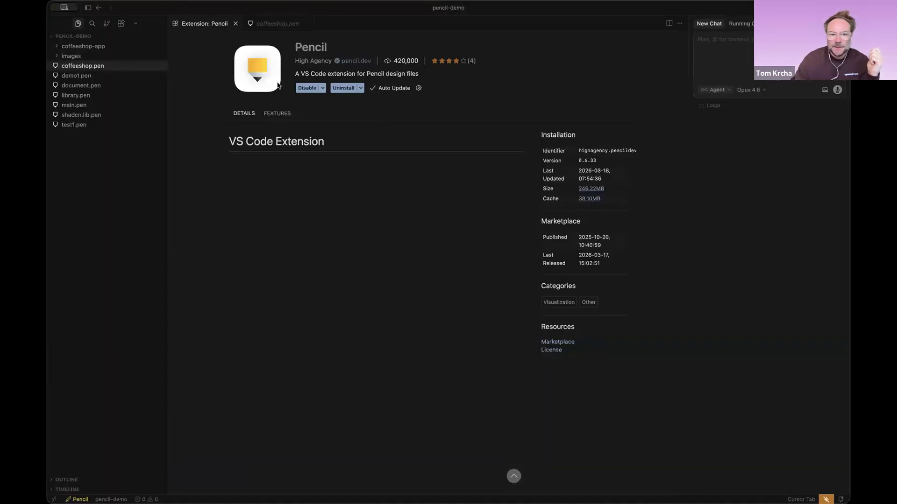
Switch to Cursor, search the extensions marketplace for "pencil", and open the coffeeshop.pen design file permanently.
click(121, 25)
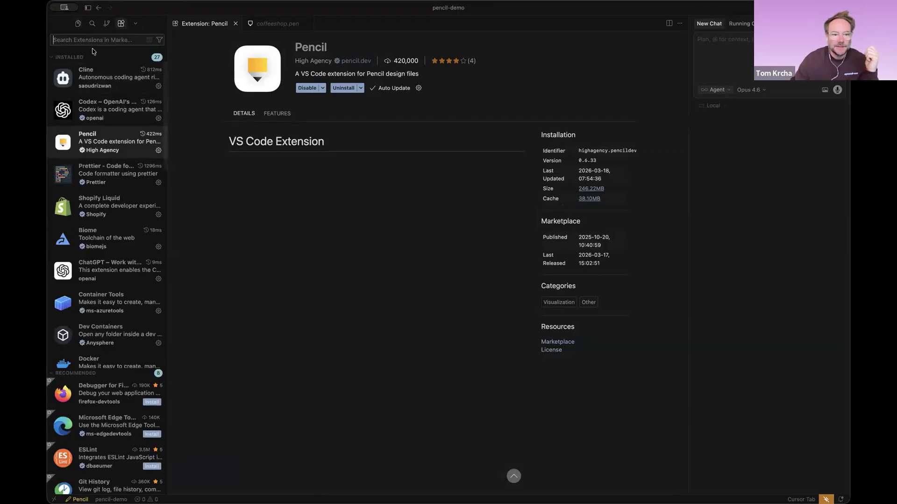
text(pencil)
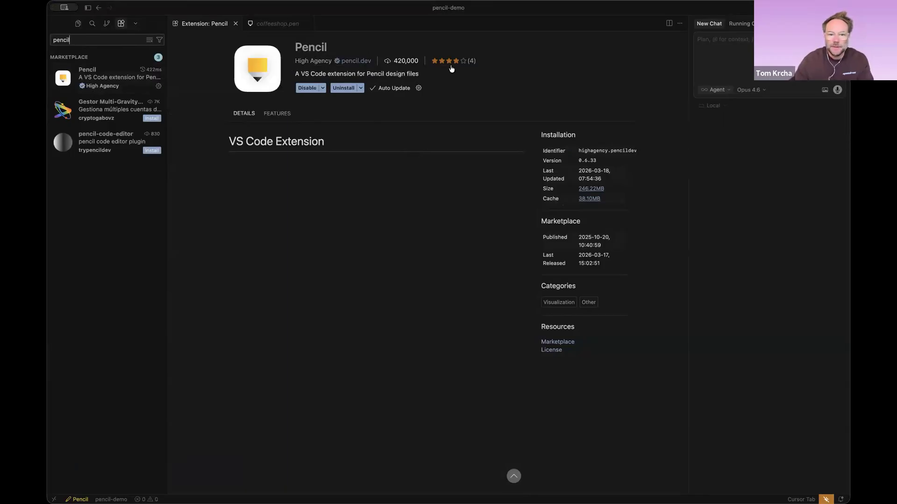
click(79, 24)
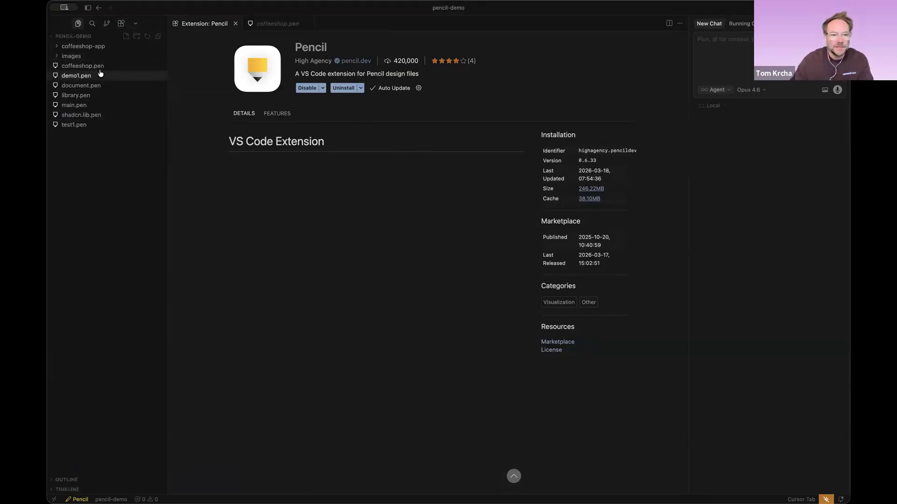
click(291, 30)
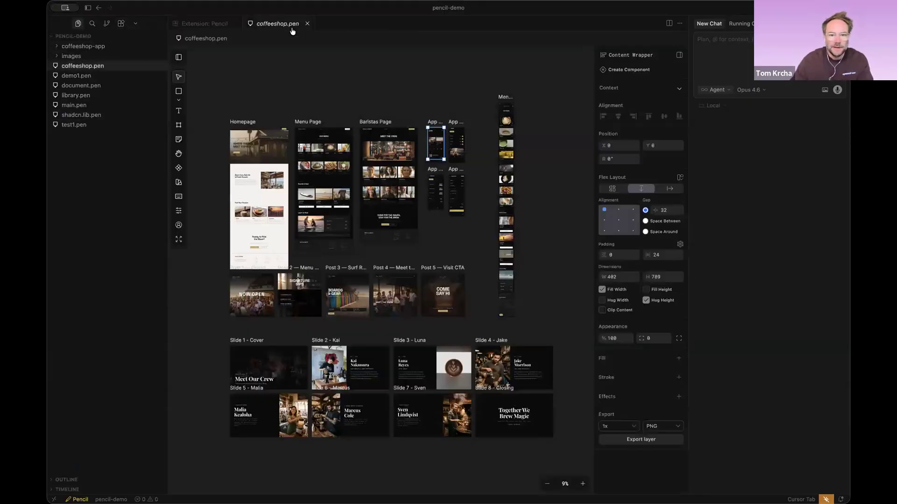
double_click(282, 24)
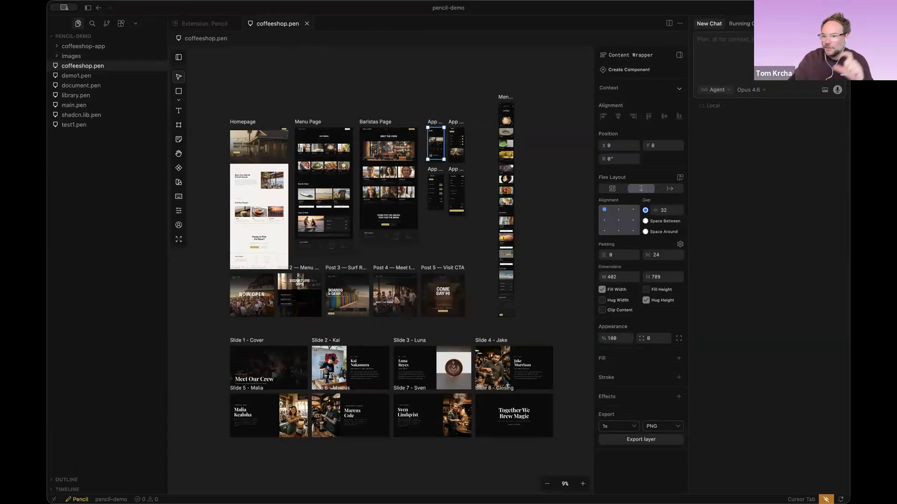
Select the Menu Page frame in coffeeshop.pen and ask the Opus 4.6 agent to change it to light mode.
click(750, 89)
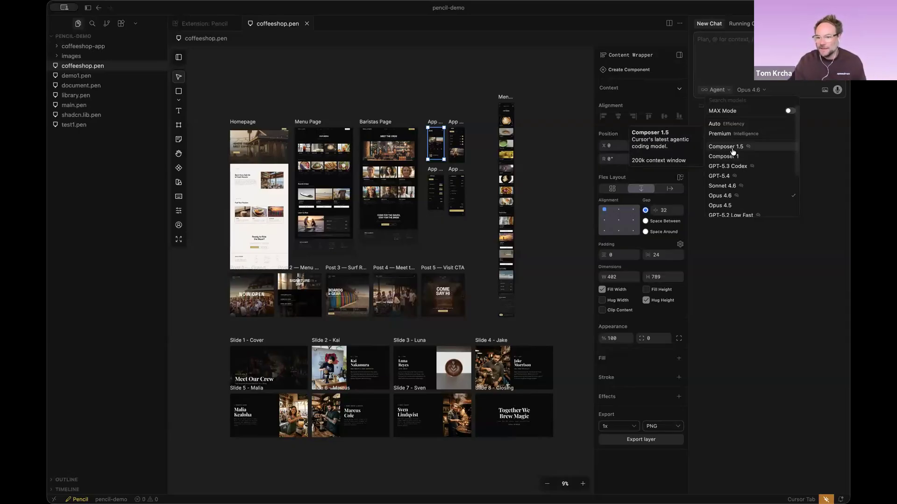
click(346, 116)
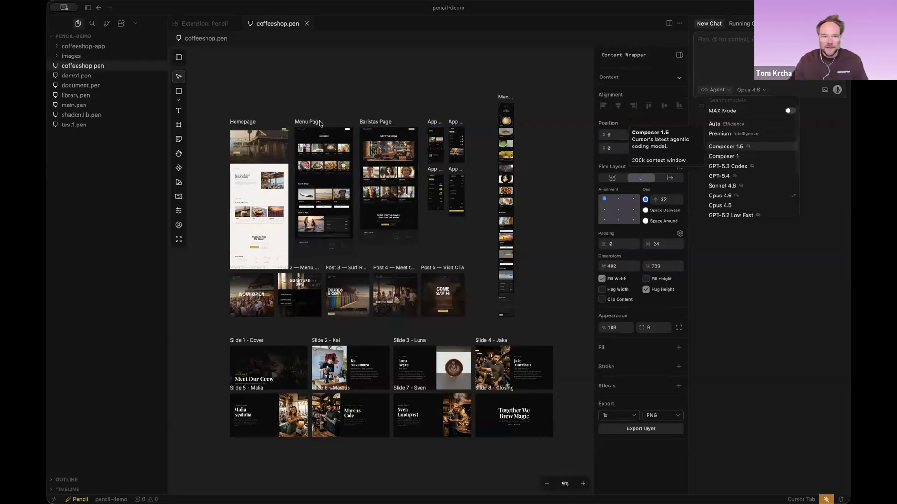
scroll(334, 150, up, 3)
scroll(332, 147, up, 3)
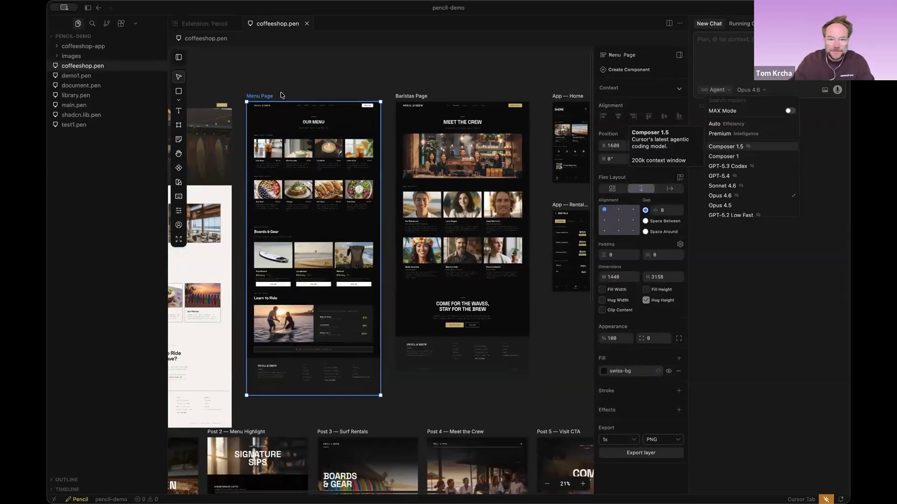
scroll(280, 96, down, 1)
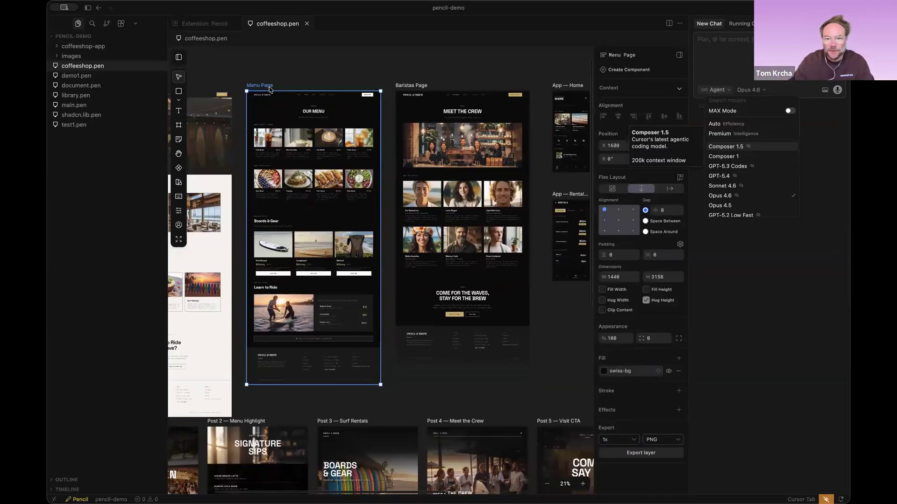
key(Escape)
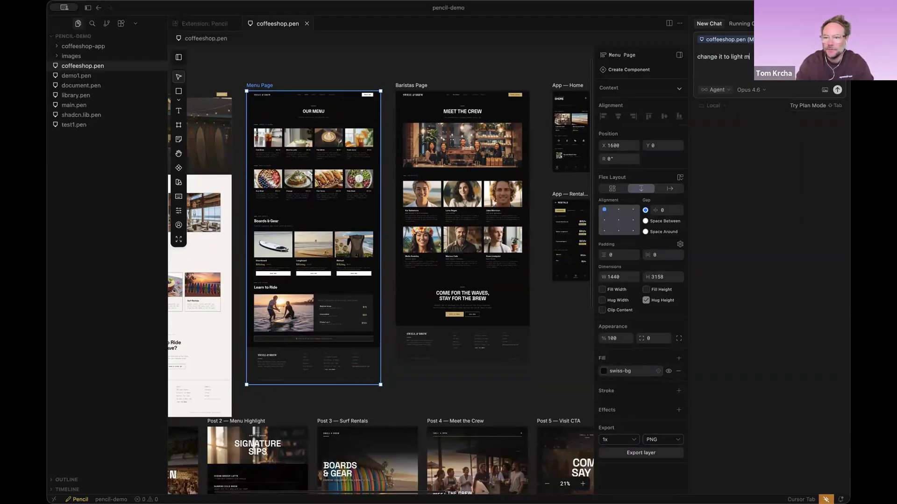
key(Return)
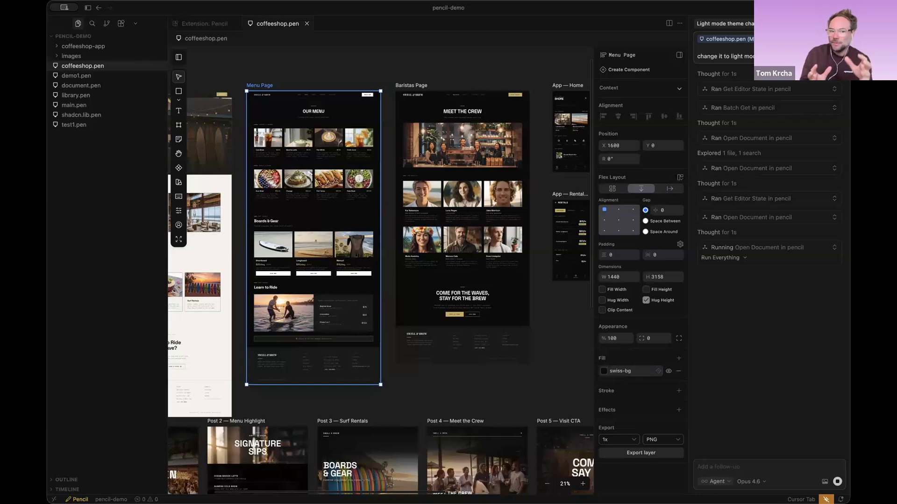
Stop the running agent and resubmit the same light mode request in a new chat using the Composer 1.5 model.
click(836, 483)
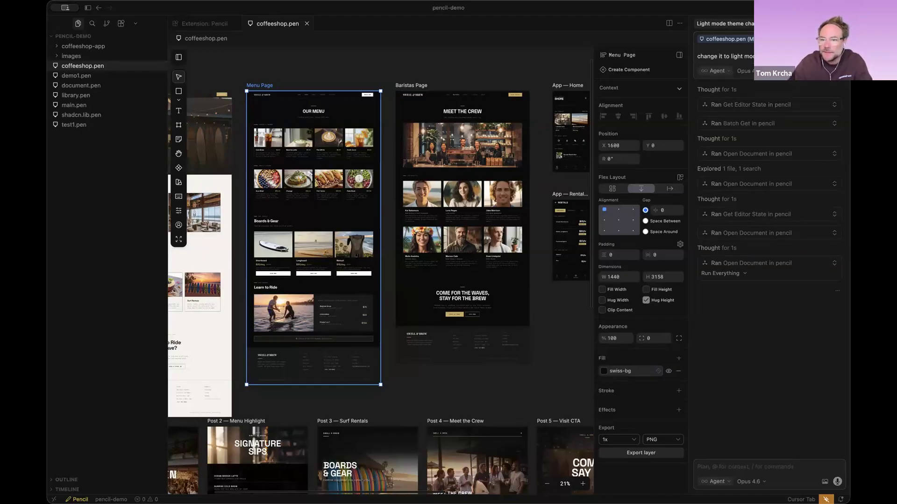
key(super+n)
key(super+v)
click(750, 89)
click(725, 147)
key(Return)
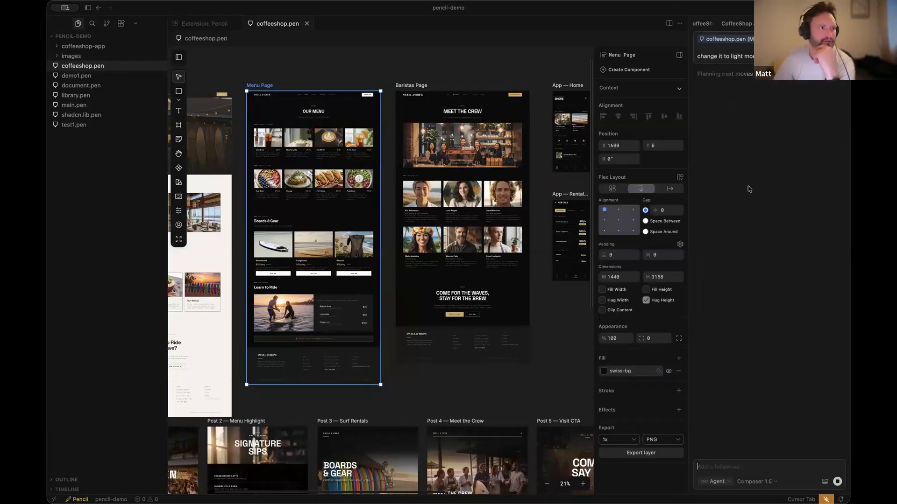
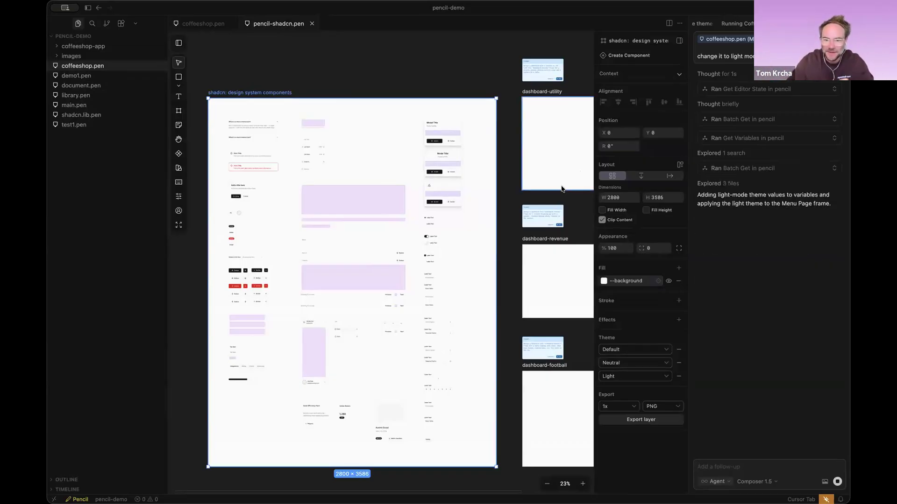
Inspect the Base and Mode theme variables of the shadcn design system in pencil-shadcn.pen, then close the variables list.
scroll(349, 206, down, 1)
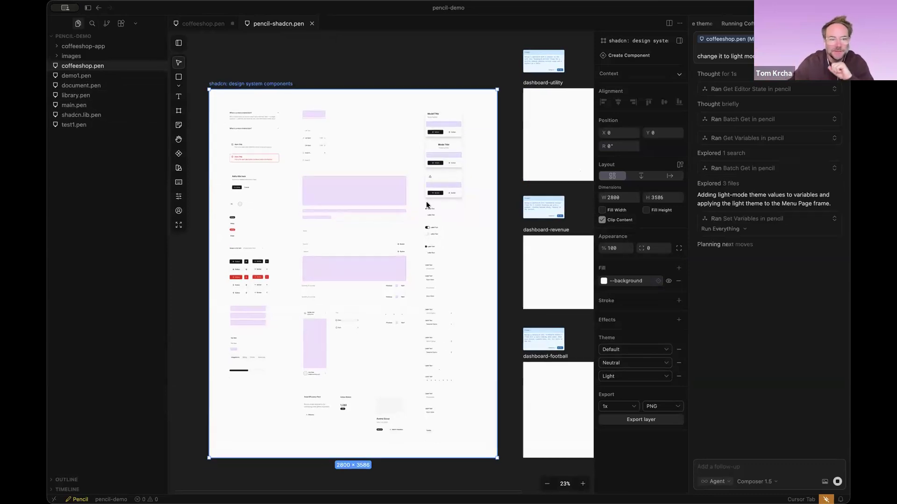
click(178, 154)
click(257, 43)
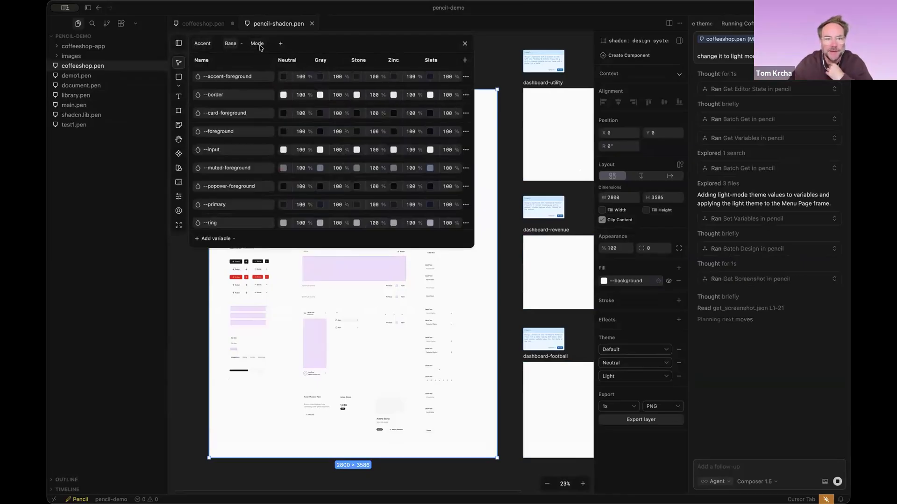
click(465, 44)
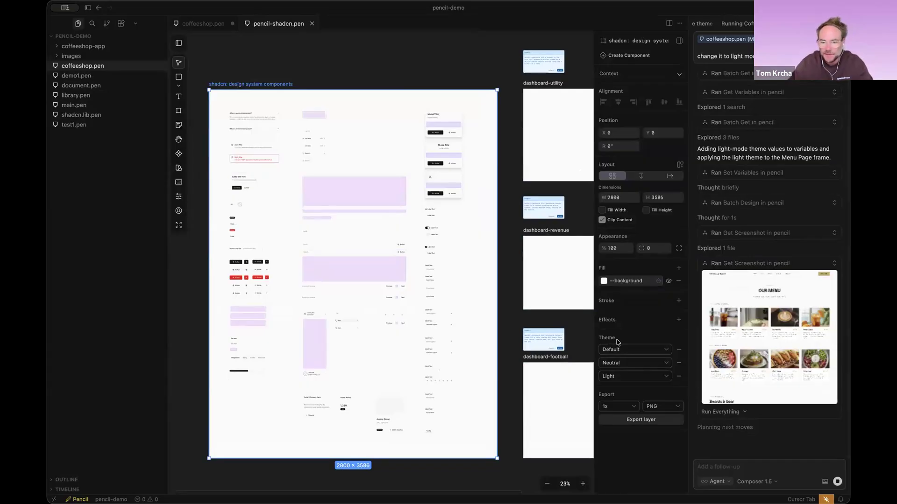
Try the Orange and then the Green accent theme on the shadcn design system components frame.
click(633, 351)
click(634, 350)
click(634, 350)
click(617, 403)
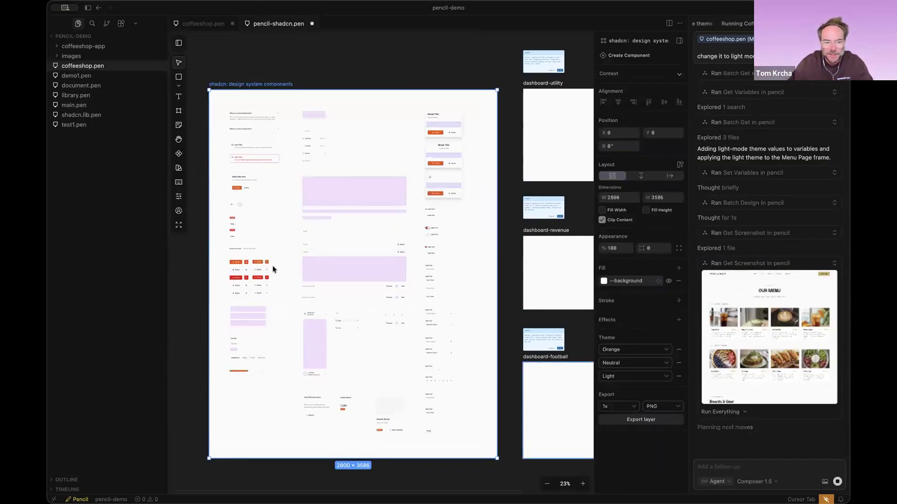
click(617, 351)
click(623, 417)
Set the shadcn design system frame's theme to the Blue accent, Dark mode and Gray base.
click(621, 352)
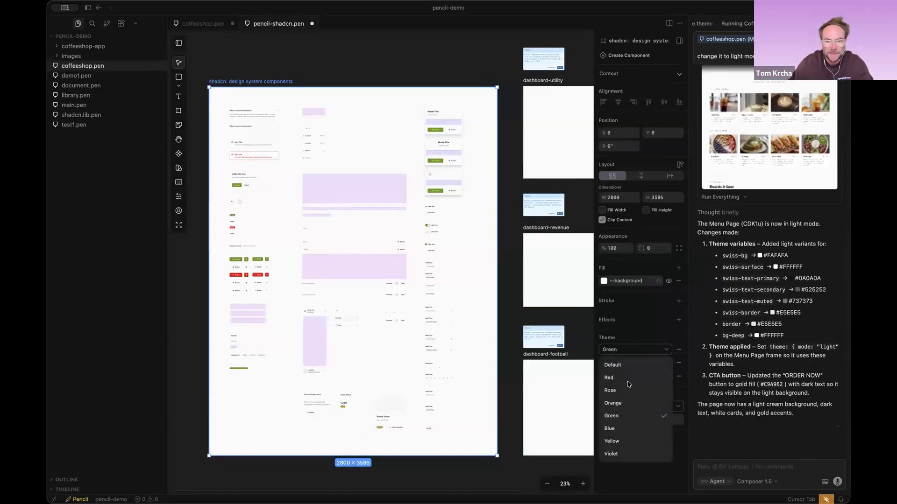
click(622, 430)
click(619, 377)
click(626, 402)
click(617, 363)
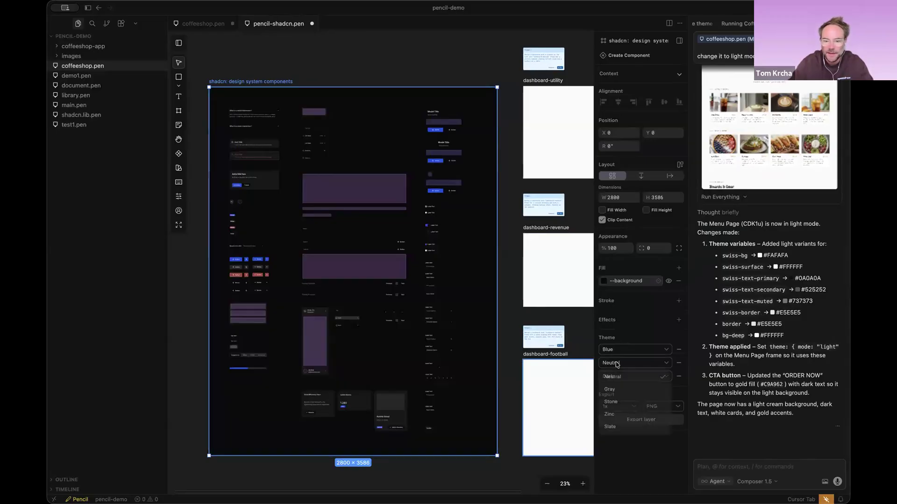
click(615, 395)
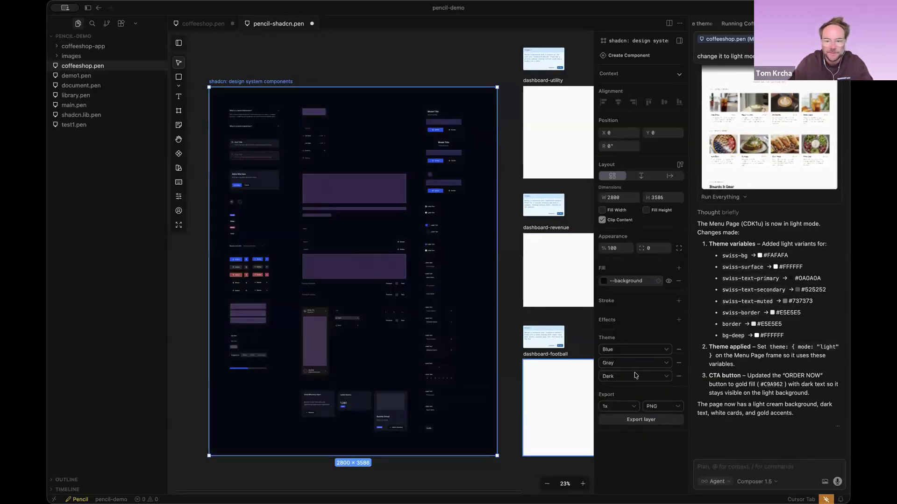
Zoom in on the shadcn components, try another Base theme option on the design system frame and restore Gray.
scroll(241, 162, up, 10)
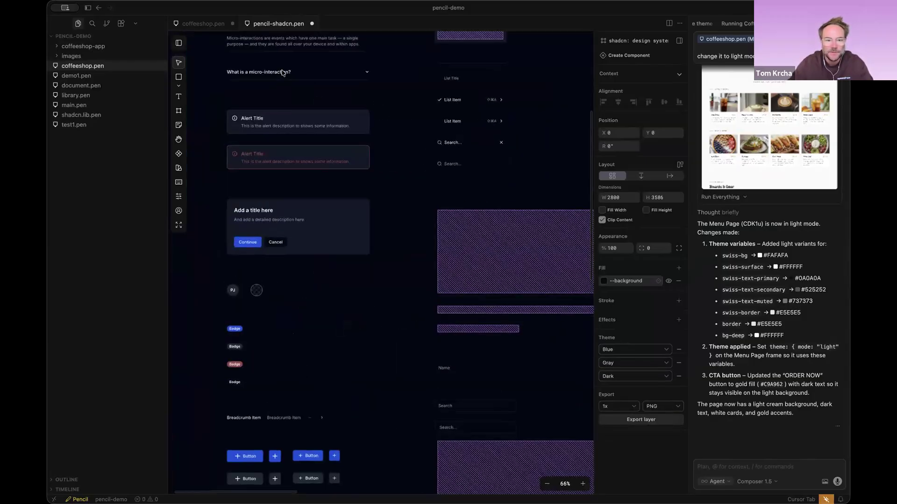
click(629, 364)
click(619, 406)
click(623, 364)
click(620, 394)
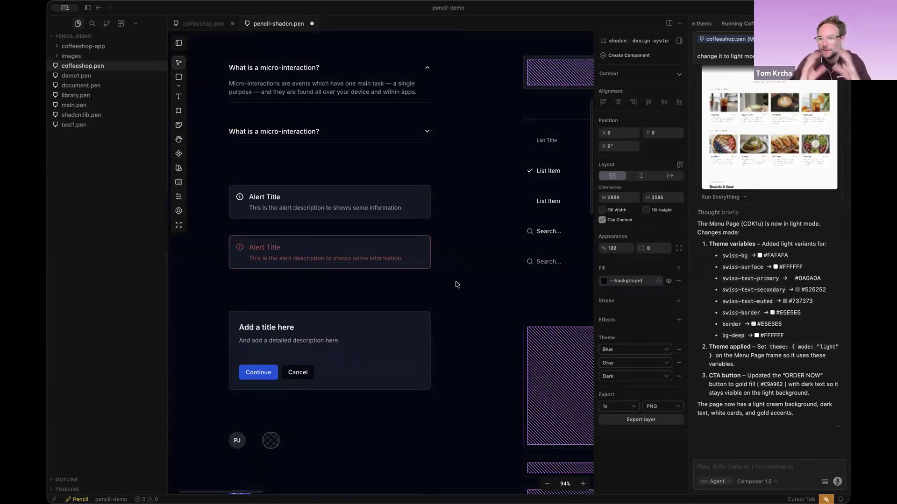
Look over the dark shadcn components, then reselect the shadcn design system components frame.
key(Escape)
scroll(491, 280, down, 5)
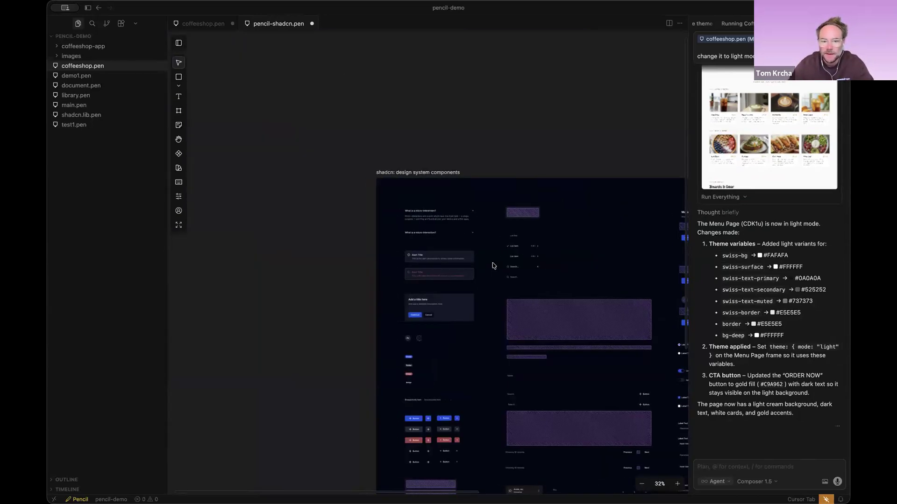
scroll(499, 266, right, 3)
scroll(498, 265, down, 2)
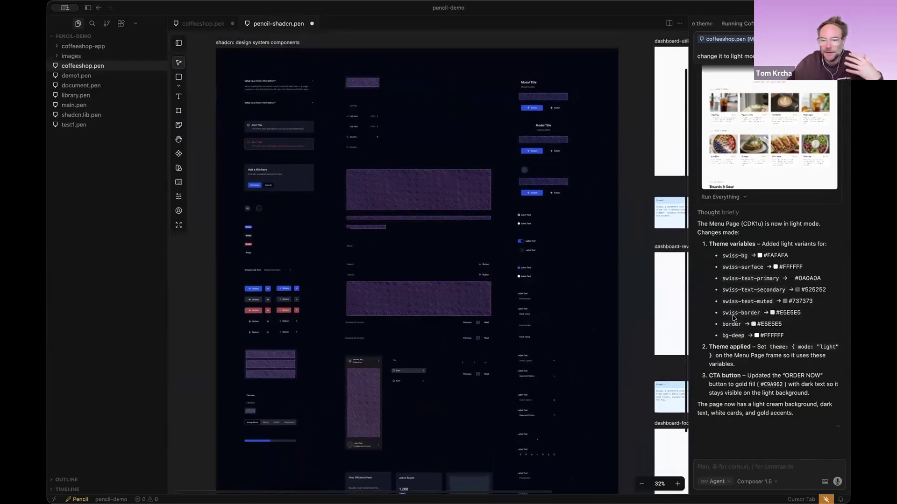
click(281, 44)
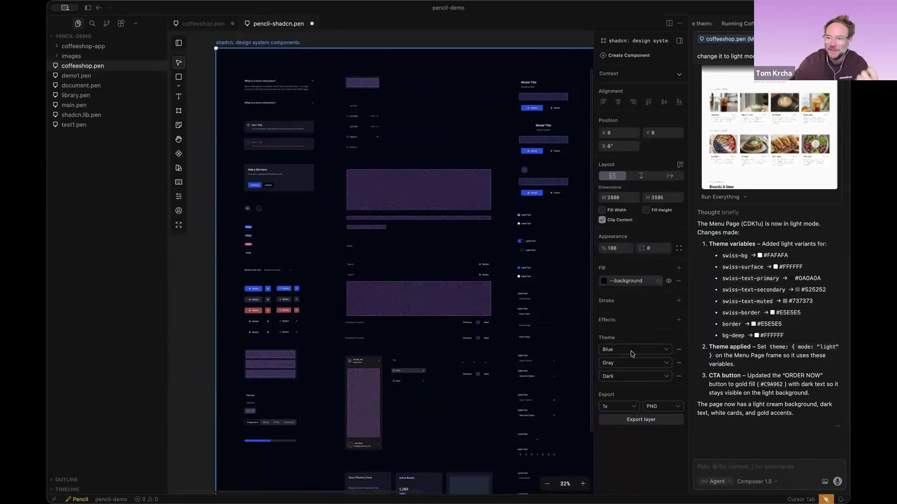
Open the Halo design system components as a new file and look over its frames.
click(179, 155)
click(179, 154)
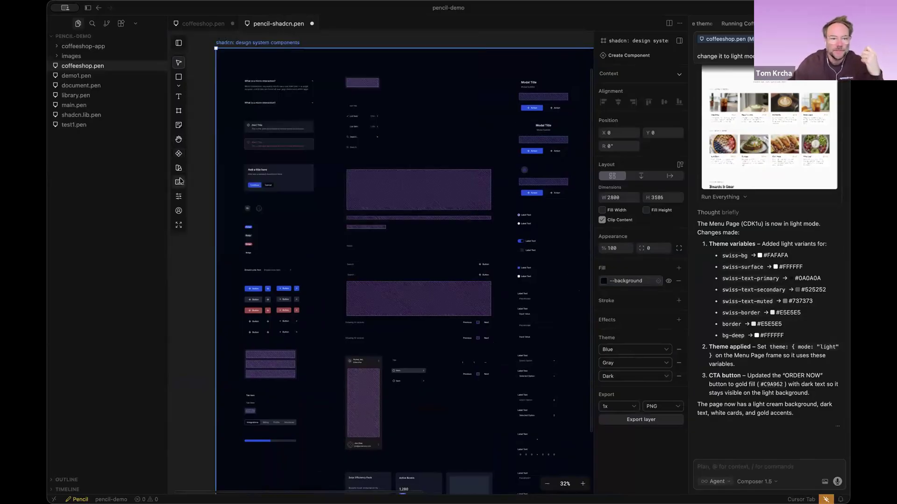
click(178, 167)
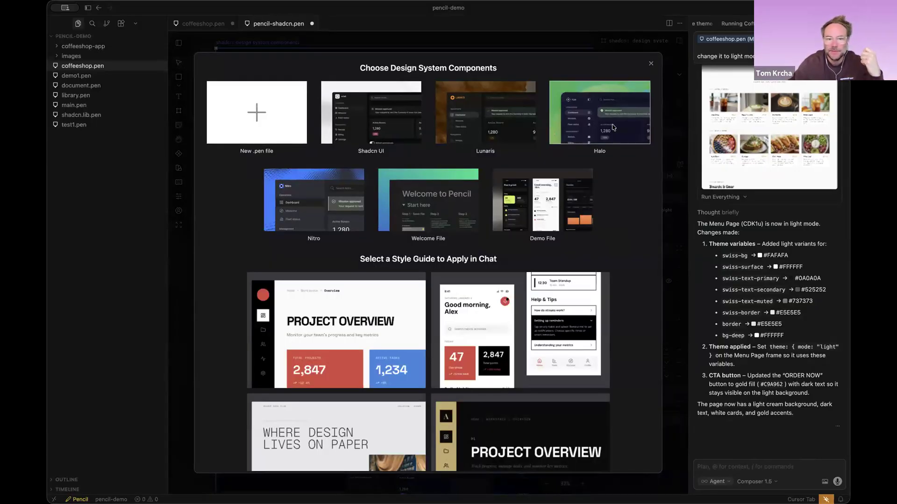
click(626, 128)
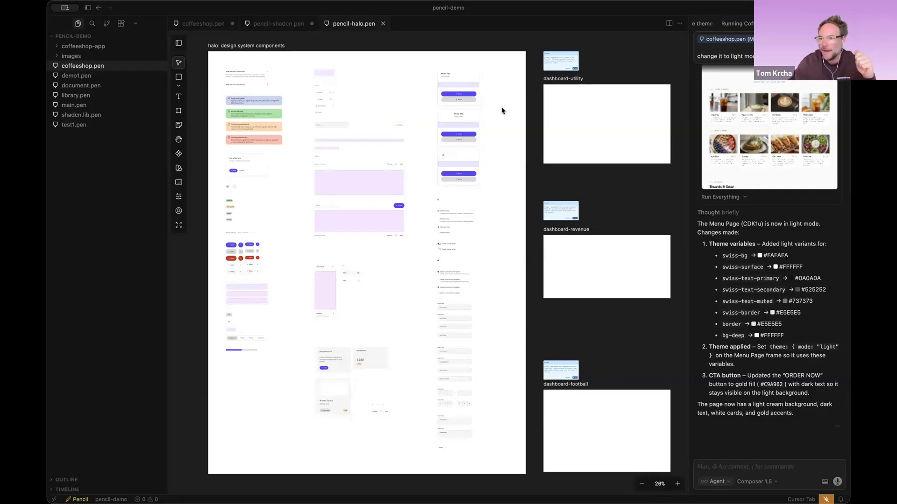
scroll(502, 110, left, 2)
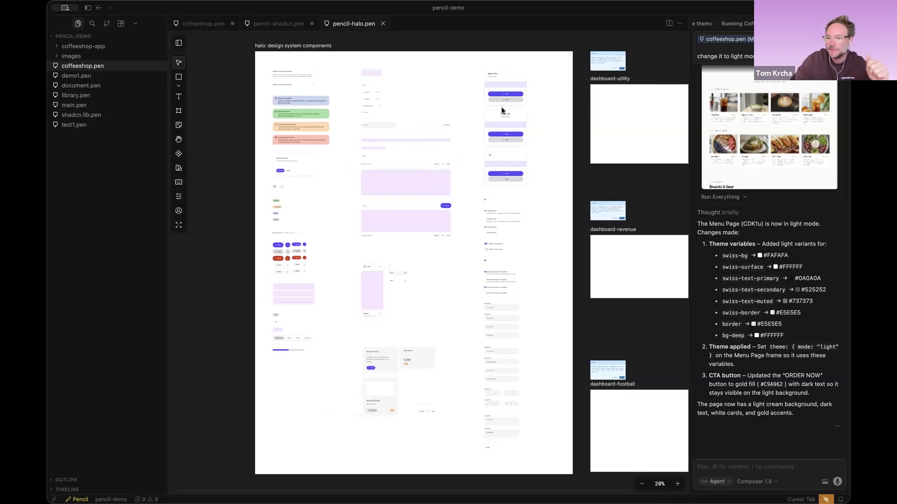
scroll(502, 111, right, 4)
scroll(501, 110, left, 3)
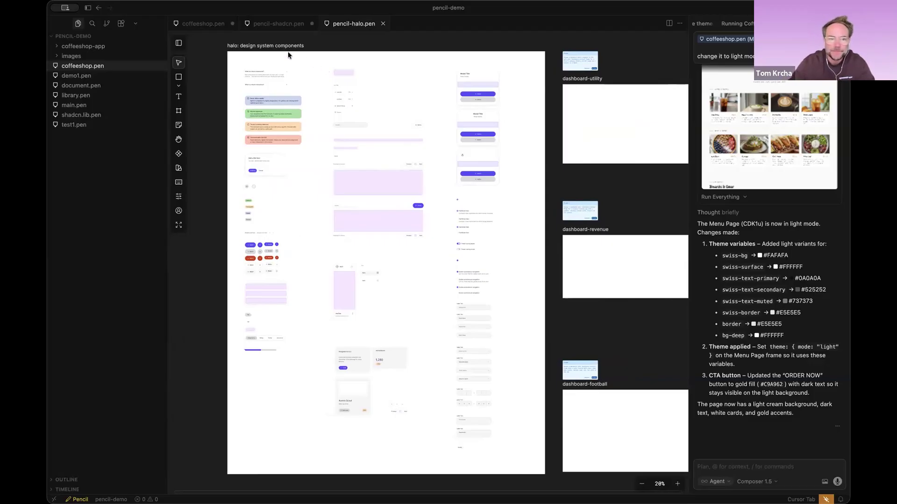
Check the Halo design system frame's theme, view the Menu Page in coffeeshop.pen, and return to pencil-halo.pen.
click(273, 45)
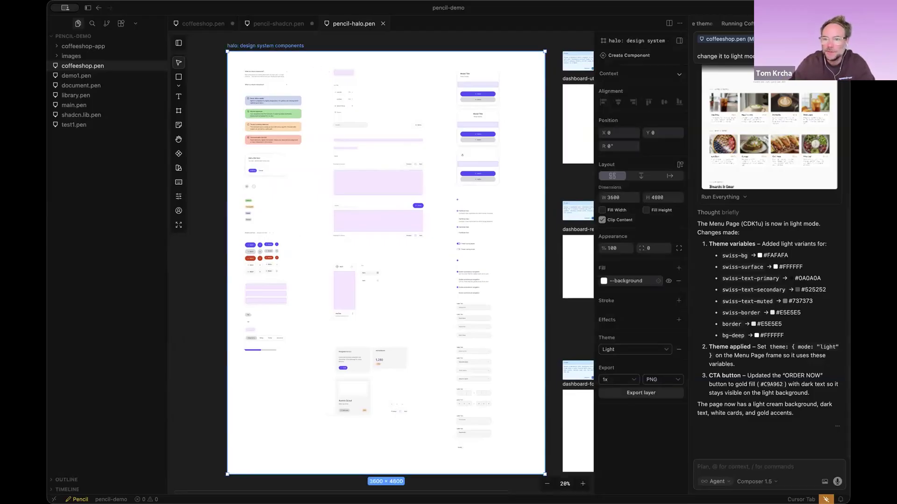
click(205, 23)
key(shift+2)
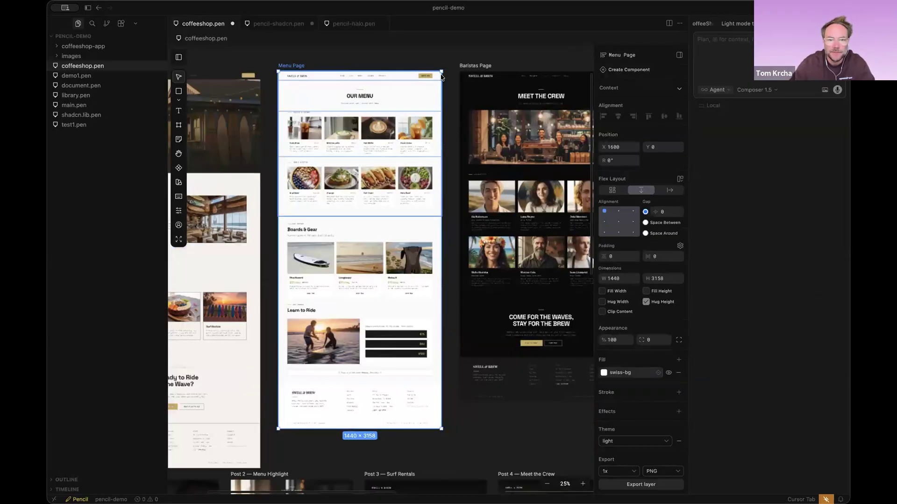
click(350, 23)
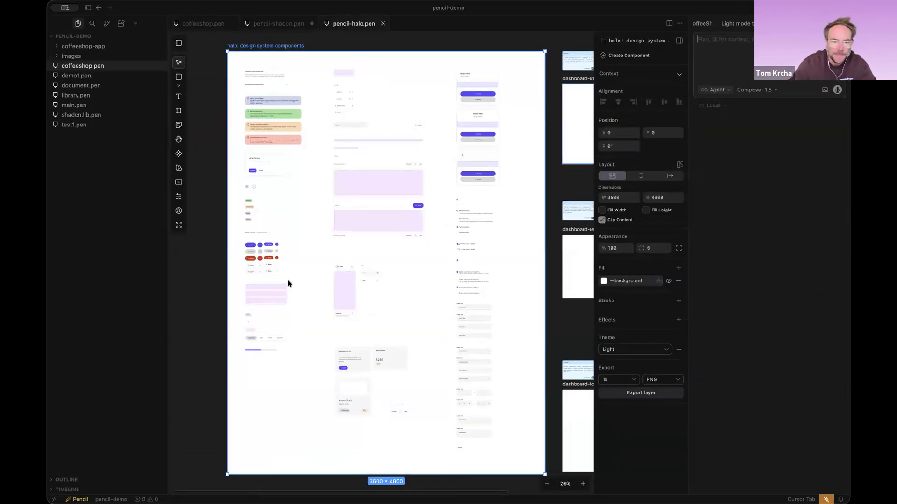
Select the first column of Halo components, from the coloured alerts down to the progress bar.
scroll(251, 234, left, 3)
drag(252, 235, 313, 185)
scroll(313, 185, down, 1)
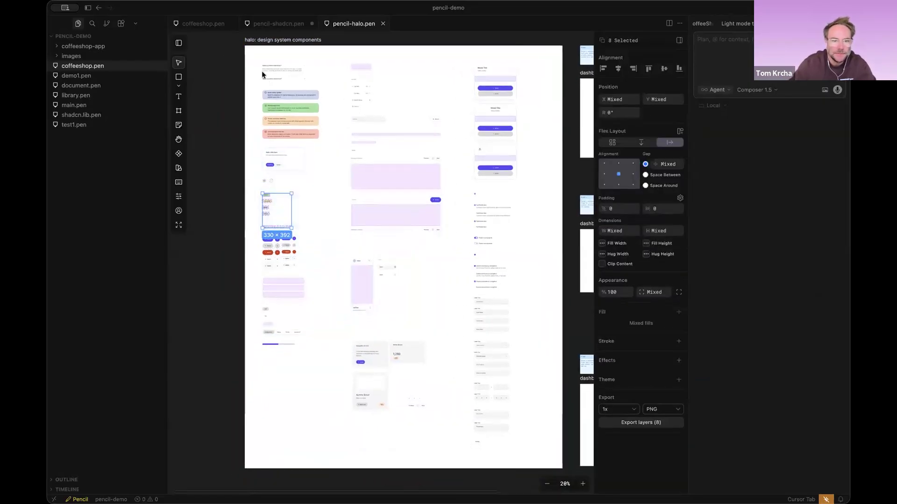
drag(253, 85, 332, 372)
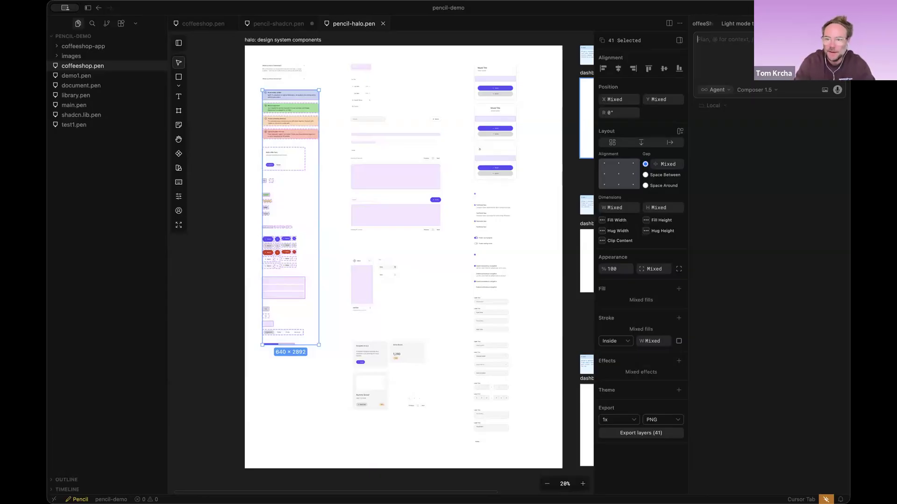
Set the agent's model to Opus 4.6 for the new chat.
click(766, 90)
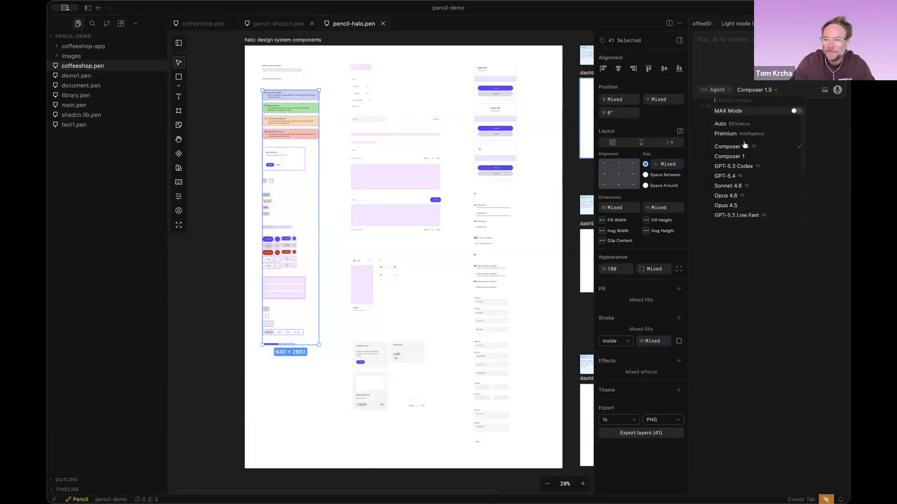
click(741, 176)
click(745, 91)
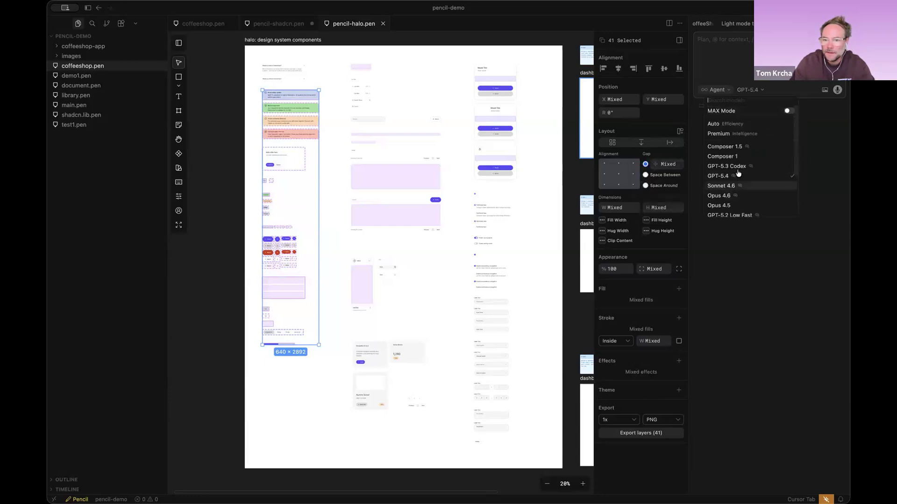
click(727, 196)
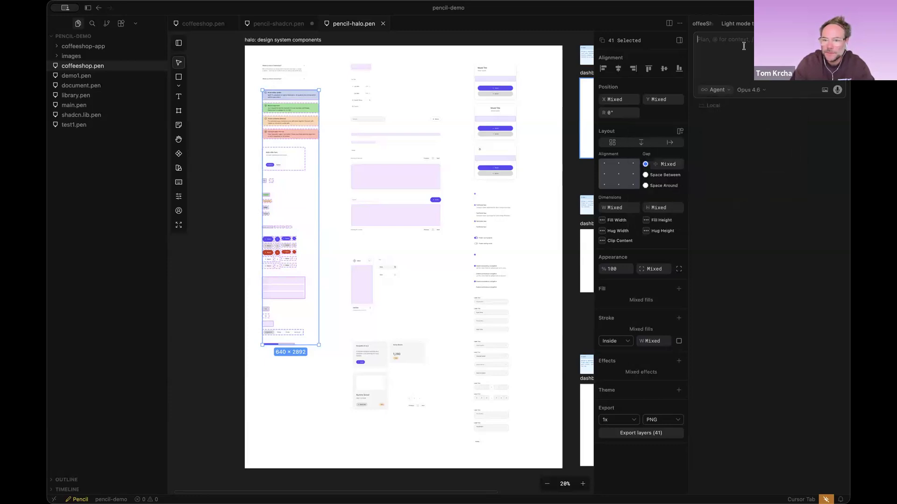
Ask the agent to restyle the selected Halo components in neobrutalism style.
text(re)
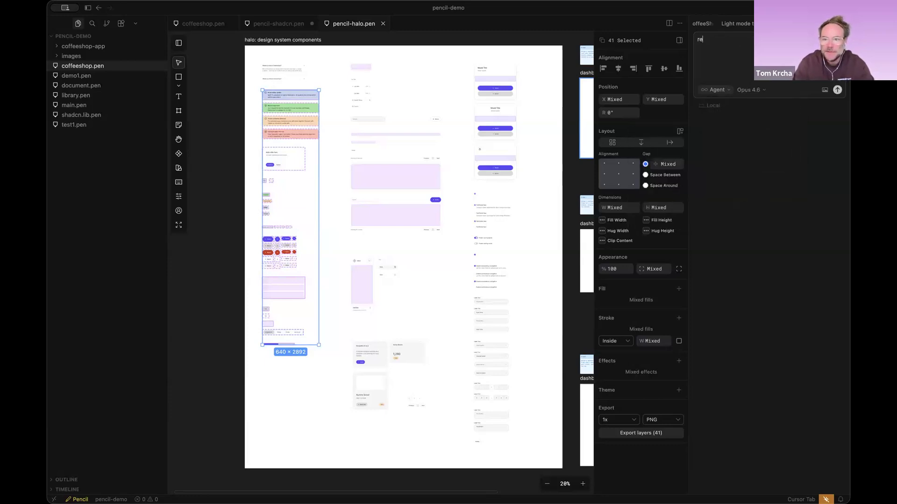
text(style the. wele)
key(BackSpace)
key(BackSpace)
key(BackSpace)
key(BackSpace)
key(BackSpace)
key(BackSpace)
text(selected c)
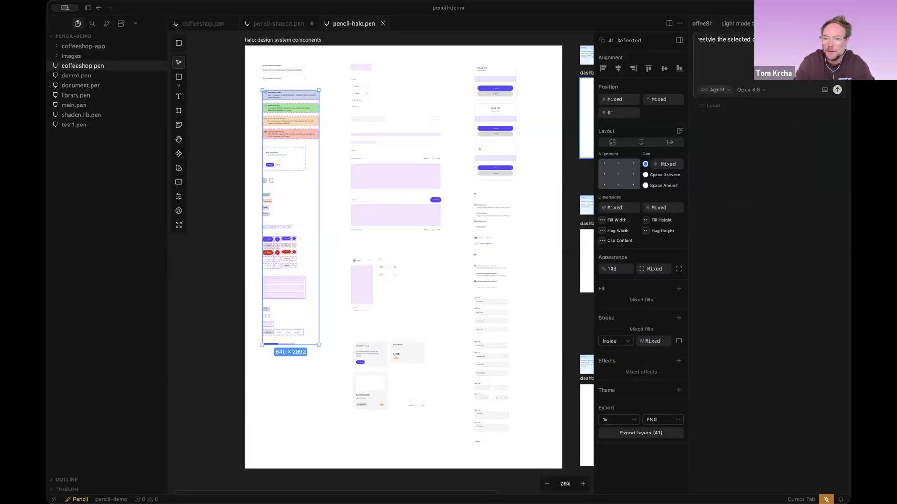
key(Return)
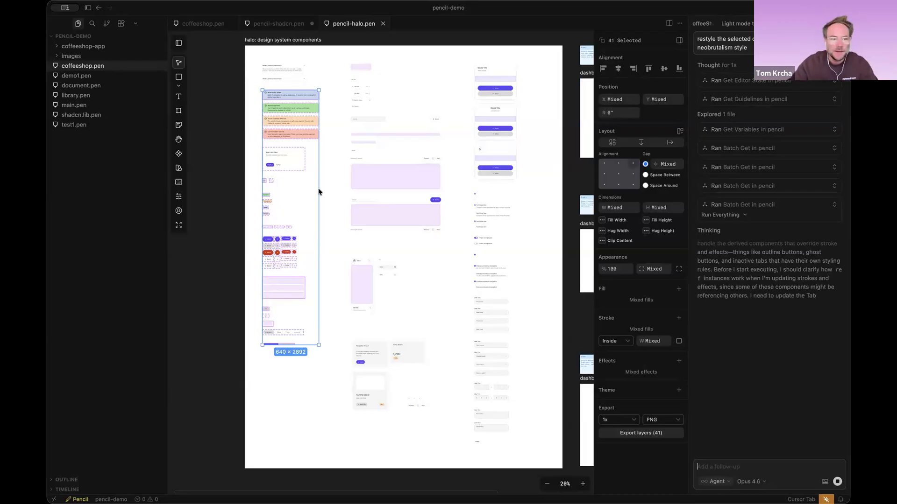
Create a new untitled Pencil file while the agent keeps running.
scroll(318, 190, down, 1)
scroll(409, 209, up, 3)
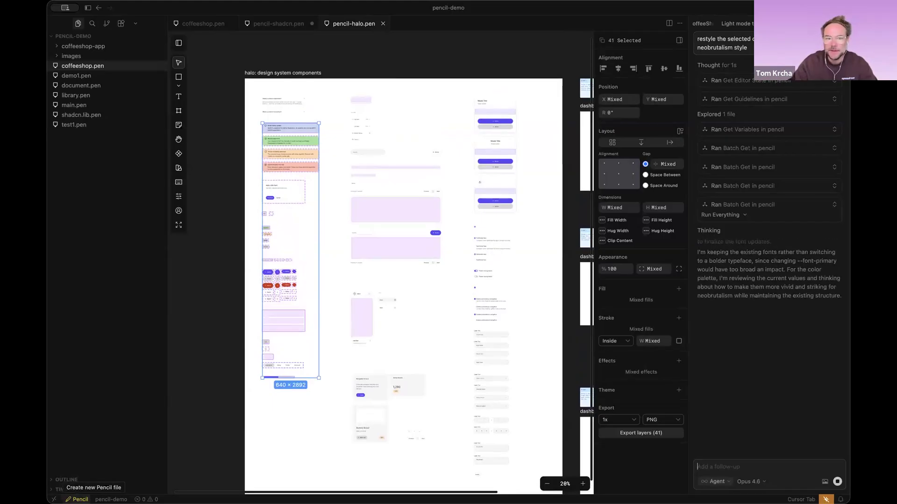
click(78, 499)
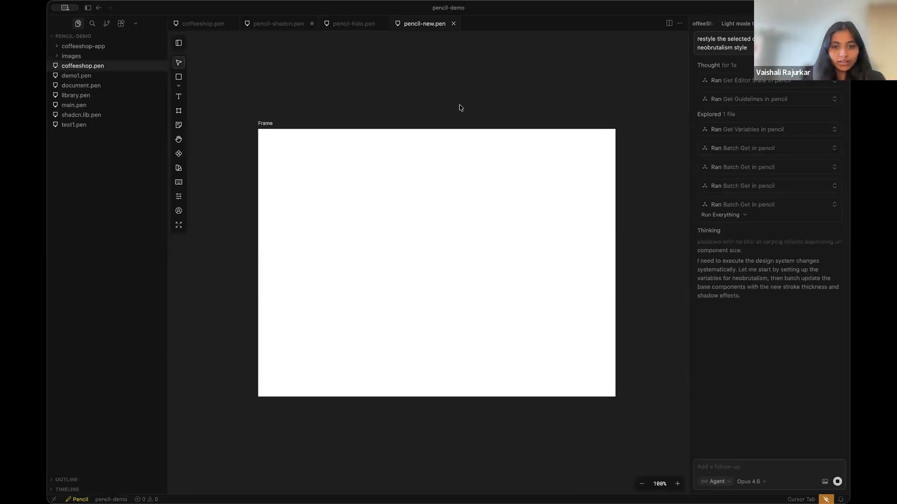
Create a file named something.pen in the pencil-demo project folder.
right_click(80, 142)
click(113, 150)
text(something.pen)
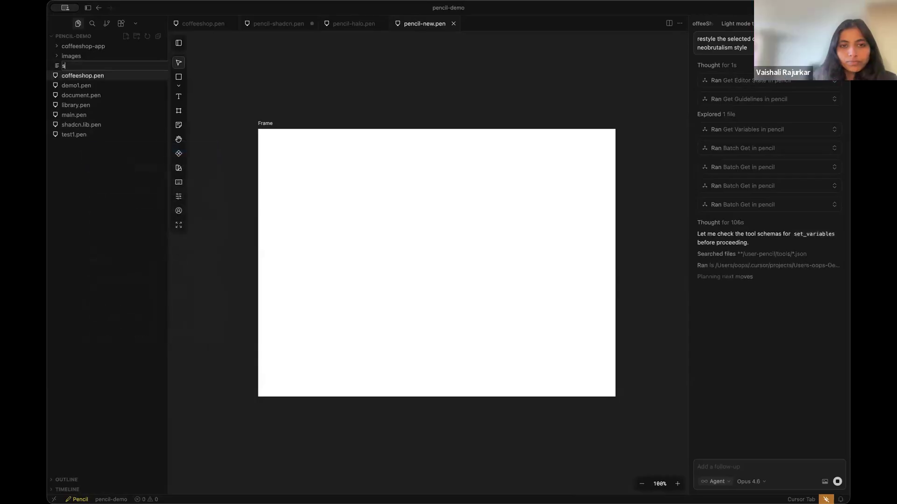
key(Return)
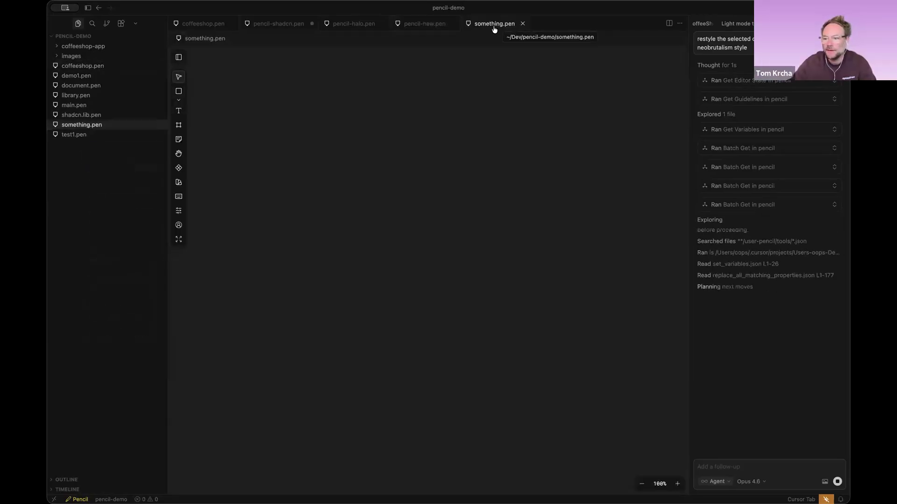
Draw a frame about 466 × 338 on the empty something.pen canvas and delete it.
key(f)
drag(248, 114, 456, 265)
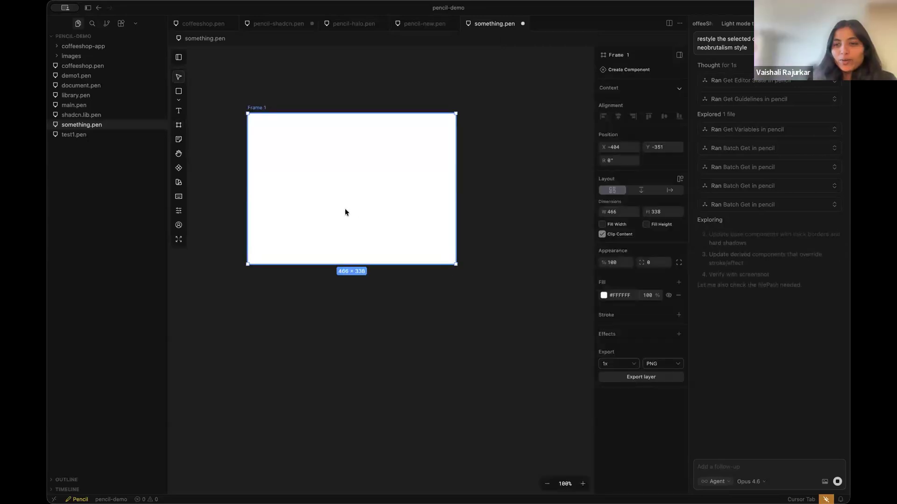
key(Delete)
Draw a rectangle about 329 × 261 on the something.pen canvas.
key(r)
drag(287, 156, 434, 272)
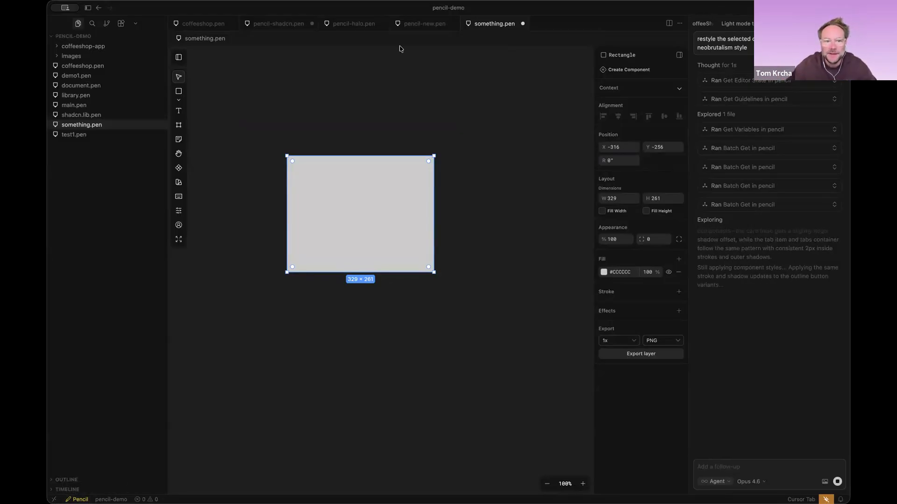
Review the shadcn and Halo design files, then look over the coffeeshop.pen pages and select the Homepage frame.
click(279, 23)
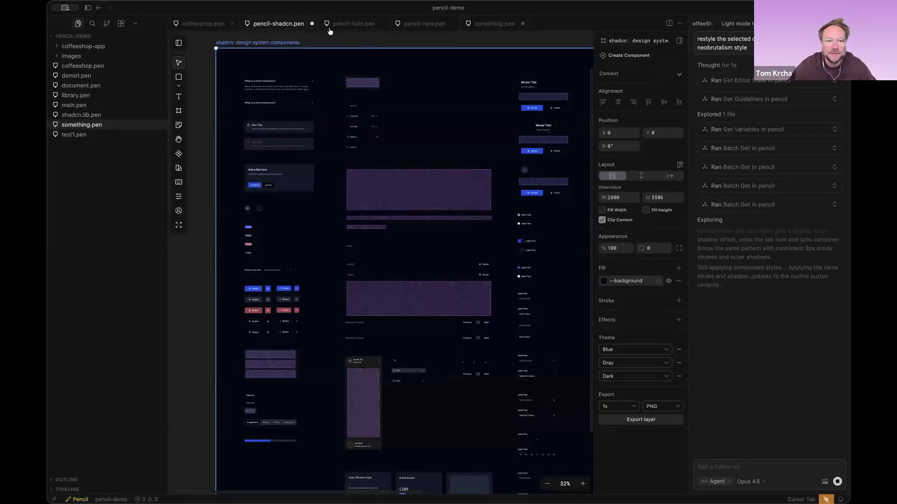
click(352, 26)
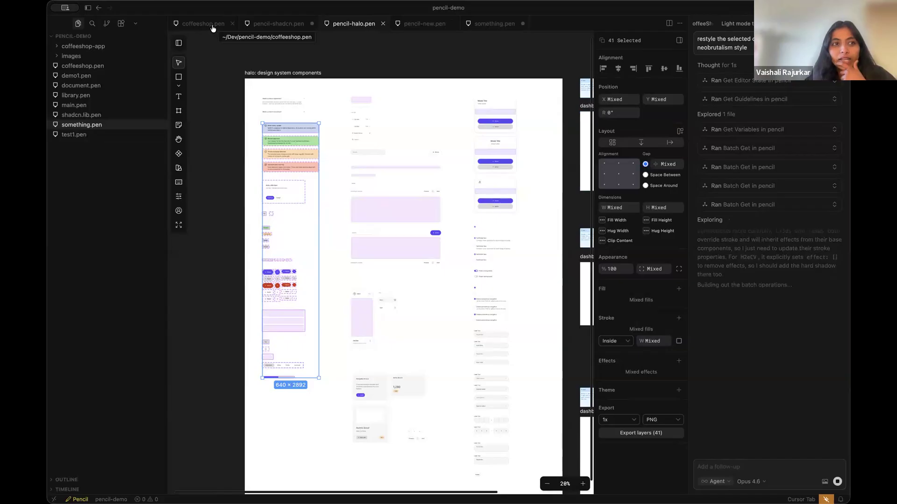
click(213, 28)
scroll(397, 153, left, 5)
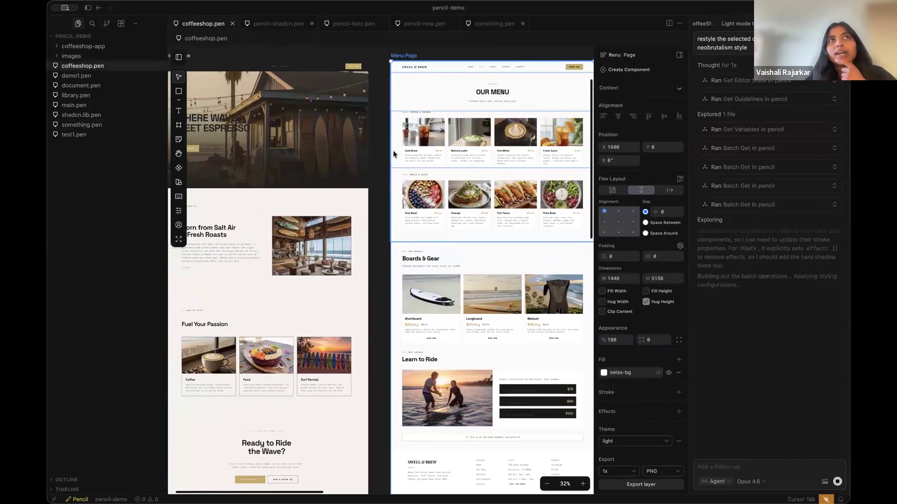
scroll(393, 151, down, 5)
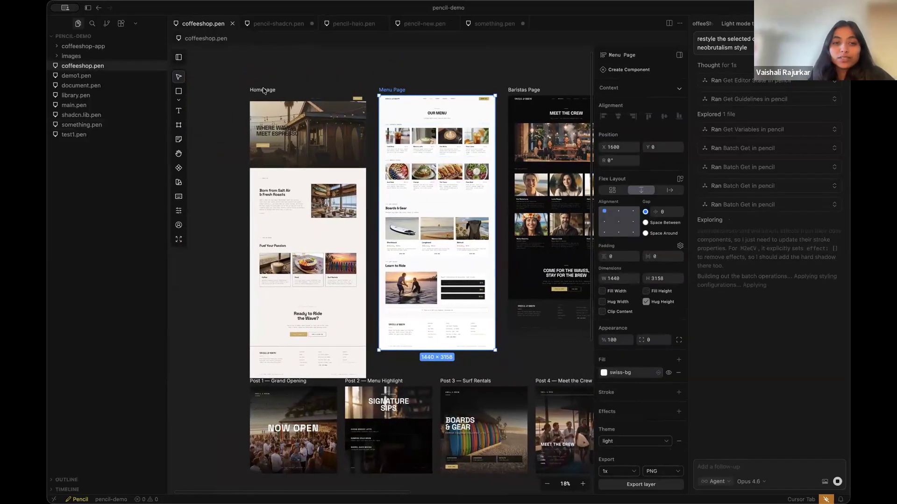
click(264, 91)
scroll(296, 87, right, 3)
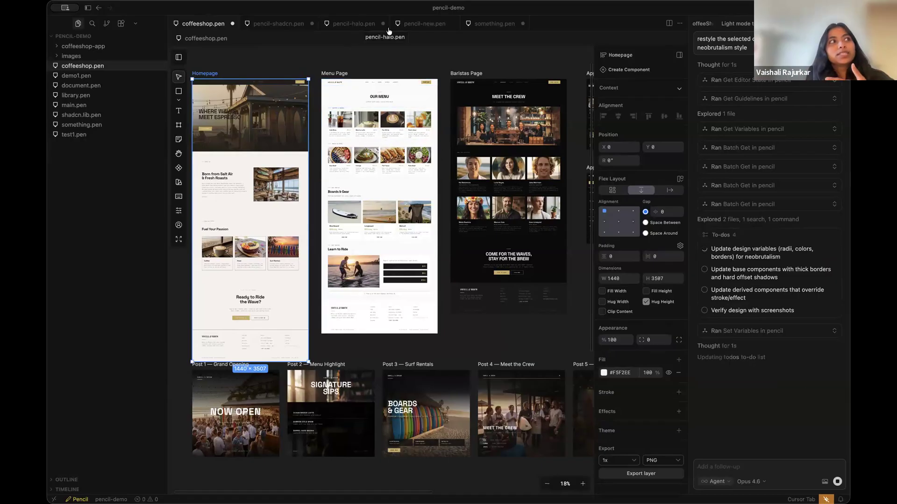
Examine the agent's neobrutalist restyling of the alerts, badges, buttons and tabs in pencil-halo.pen.
click(353, 25)
scroll(238, 294, up, 10)
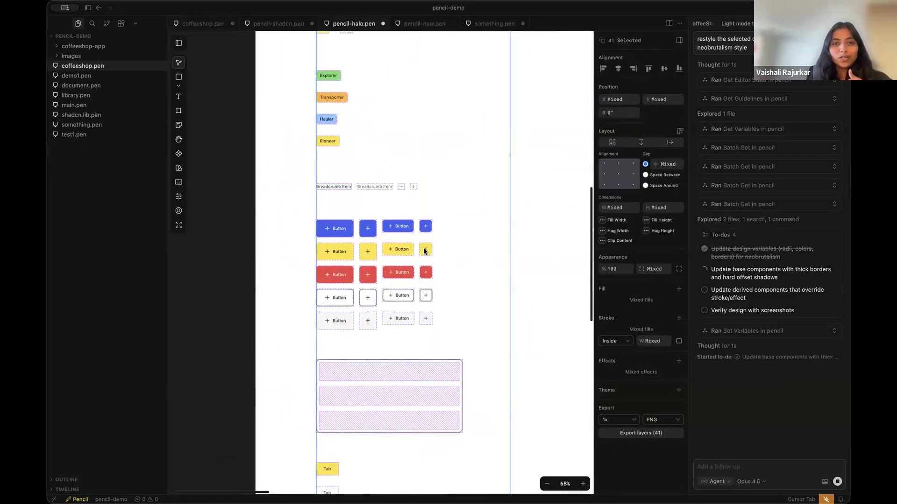
scroll(405, 245, down, 8)
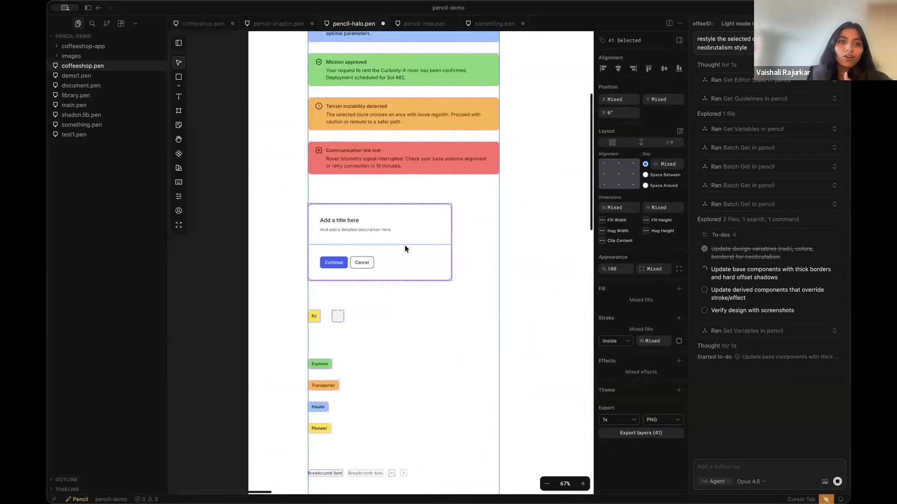
scroll(403, 249, down, 5)
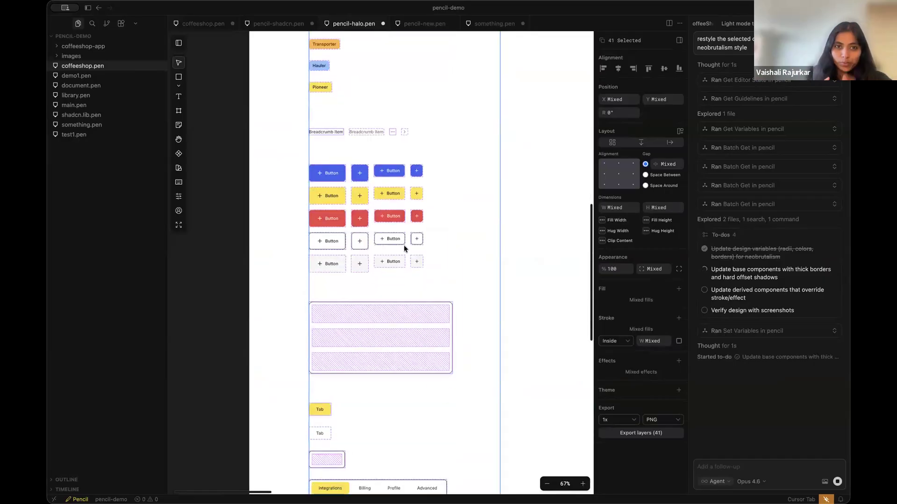
Check how the agent applies thick borders and hard offset shadows to the buttons, card and tabs in pencil-halo.pen.
scroll(404, 249, down, 5)
scroll(404, 245, up, 1)
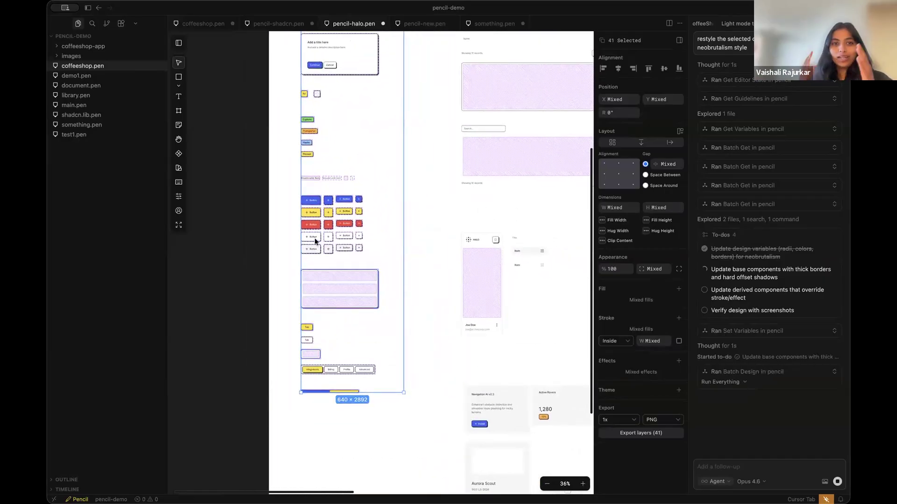
scroll(315, 238, up, 10)
scroll(446, 211, down, 3)
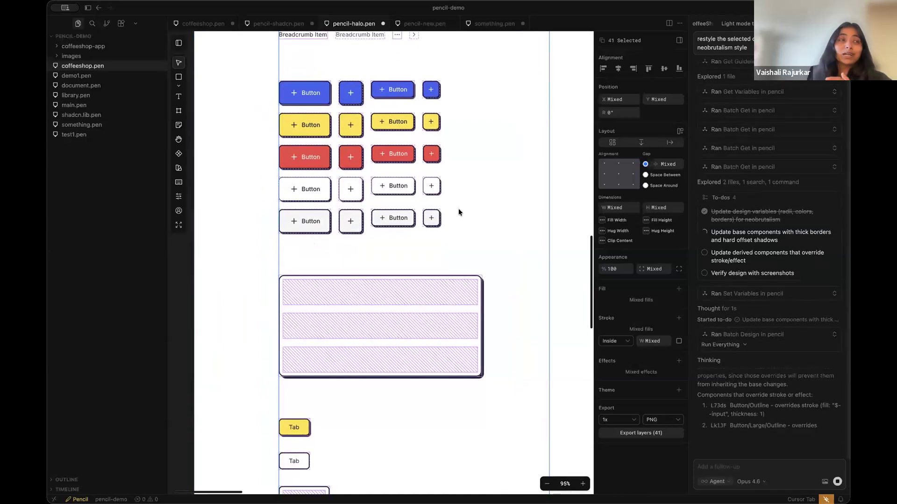
scroll(459, 208, right, 1)
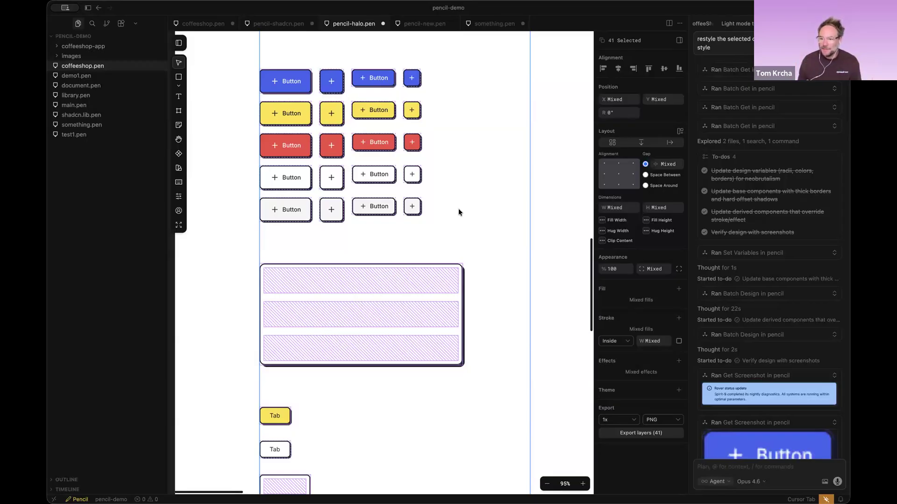
Switch to coffeeshop.pen and look over the row of social media posts, selecting the Post 5 — Visit CTA frame.
click(204, 24)
scroll(393, 307, down, 5)
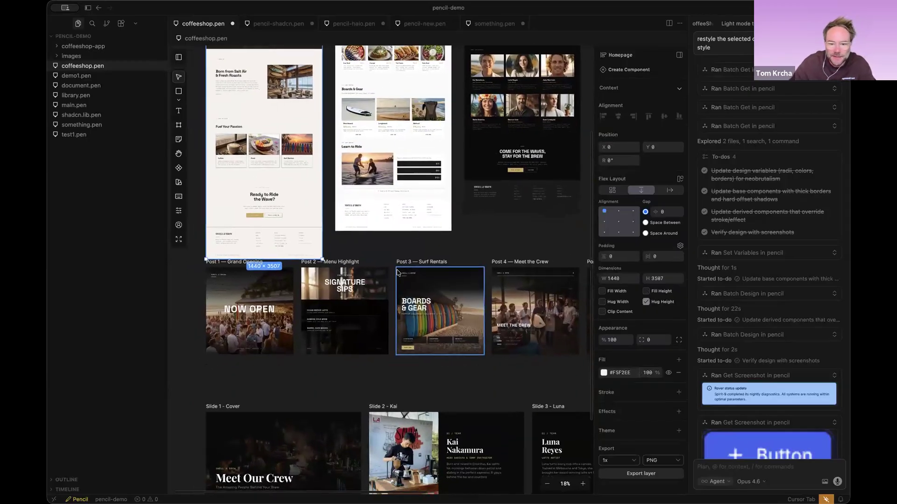
ctrl+scroll(389, 220, down, 5)
ctrl+scroll(388, 220, up, 3)
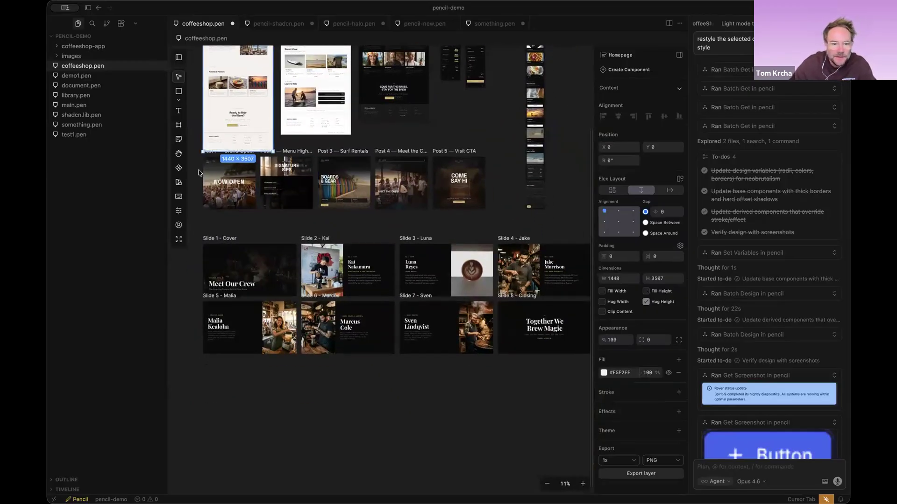
key(Escape)
click(343, 192)
click(459, 189)
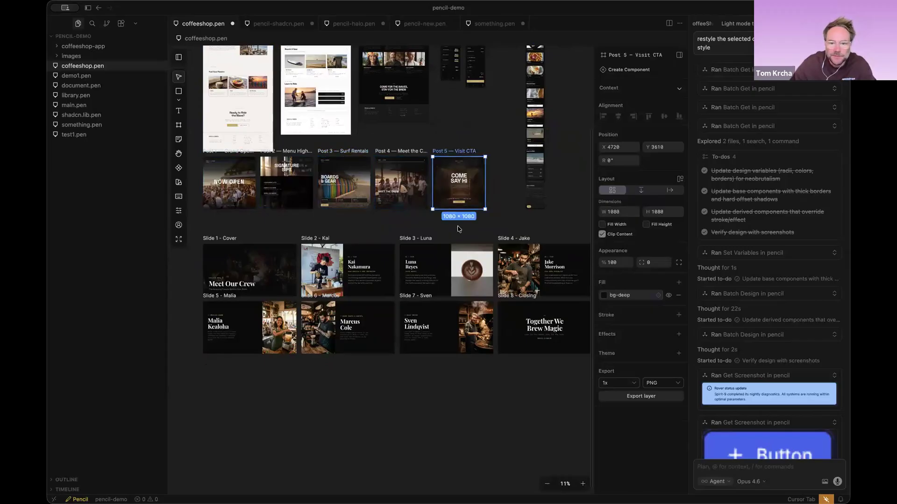
Select the Slide 1 - Cover frame and review the Meet Our Crew slides through to the closing slide.
ctrl+scroll(206, 295, up, 5)
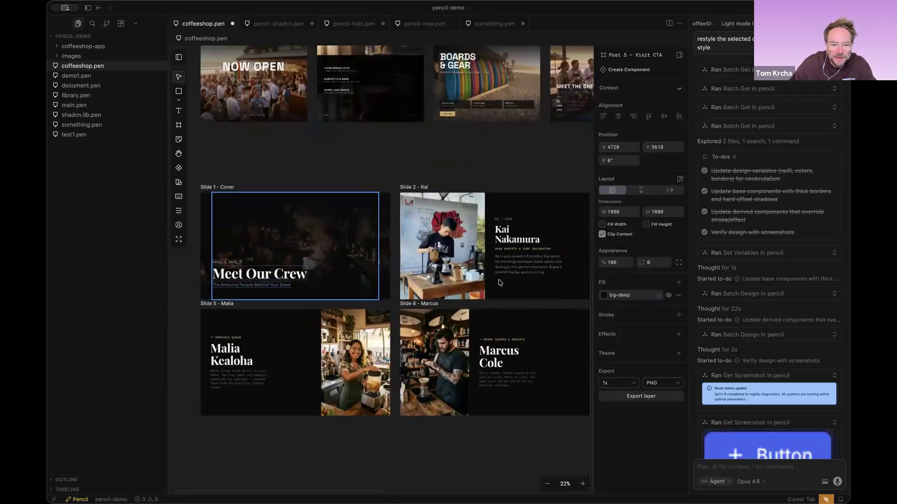
click(369, 269)
click(228, 188)
scroll(312, 201, down, 2)
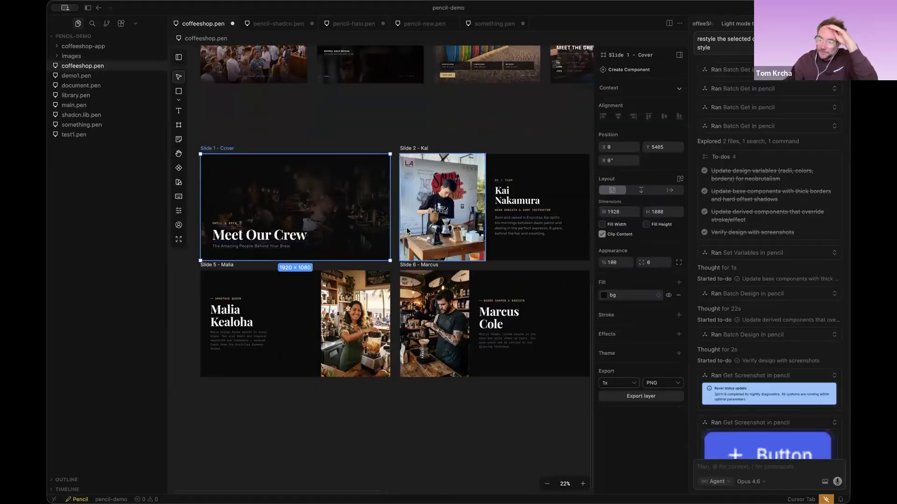
scroll(486, 276, right, 1)
scroll(486, 276, right, 10)
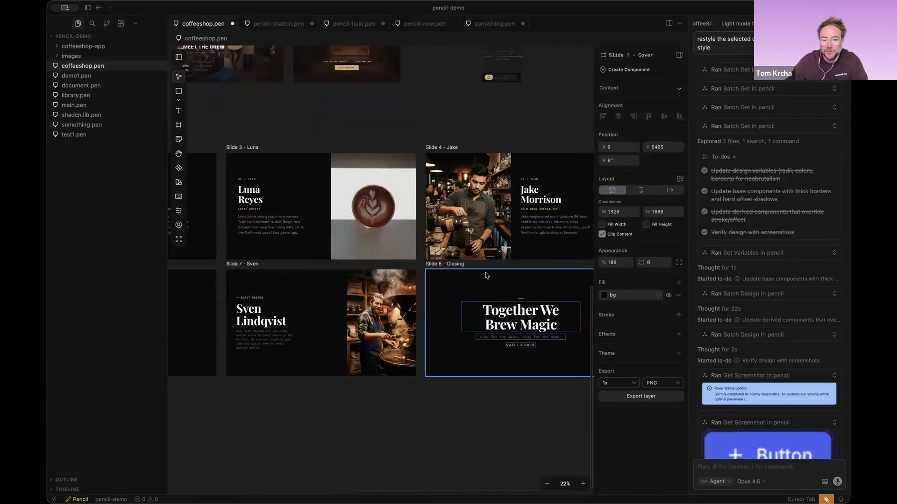
Select the Slide 3 frame, then look back across the crew slides and up to the posts and web pages.
scroll(377, 211, down, 2)
click(308, 251)
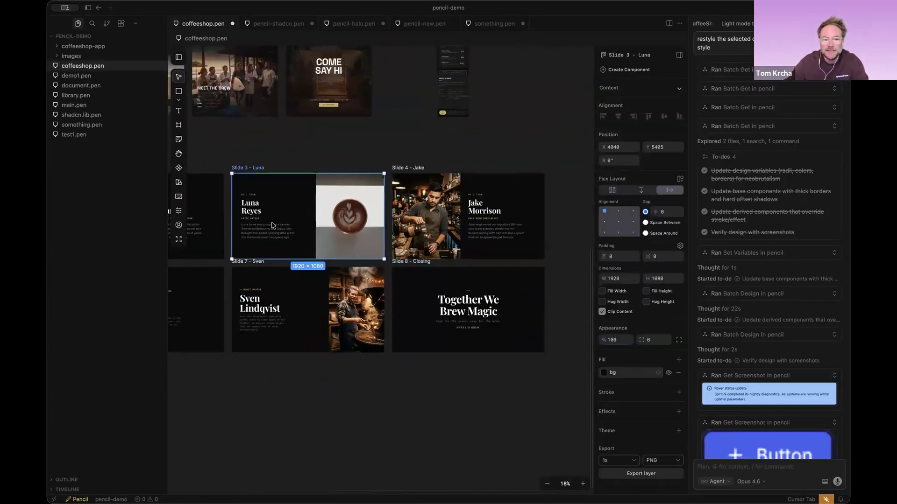
scroll(334, 234, left, 8)
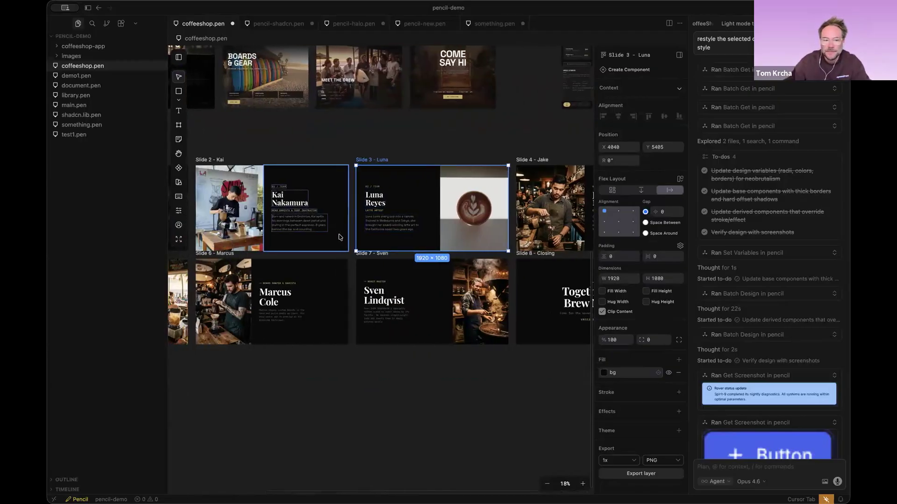
scroll(339, 237, left, 4)
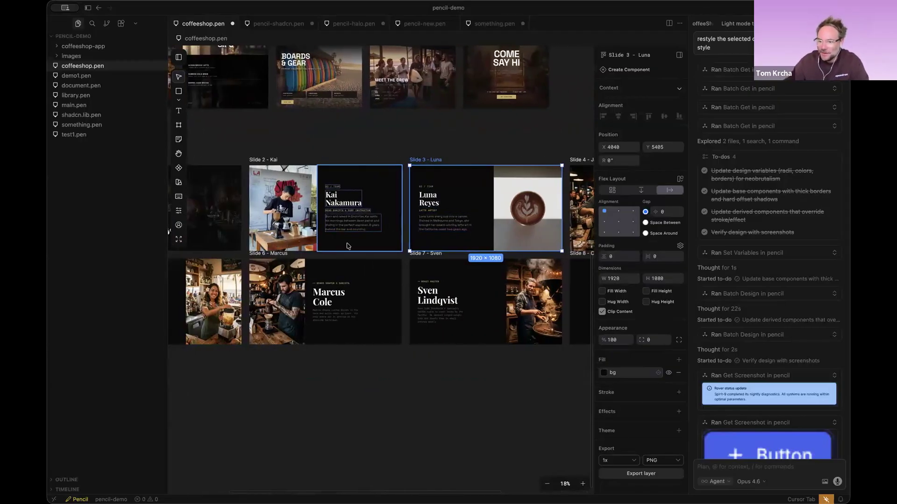
scroll(346, 242, left, 10)
scroll(348, 247, left, 2)
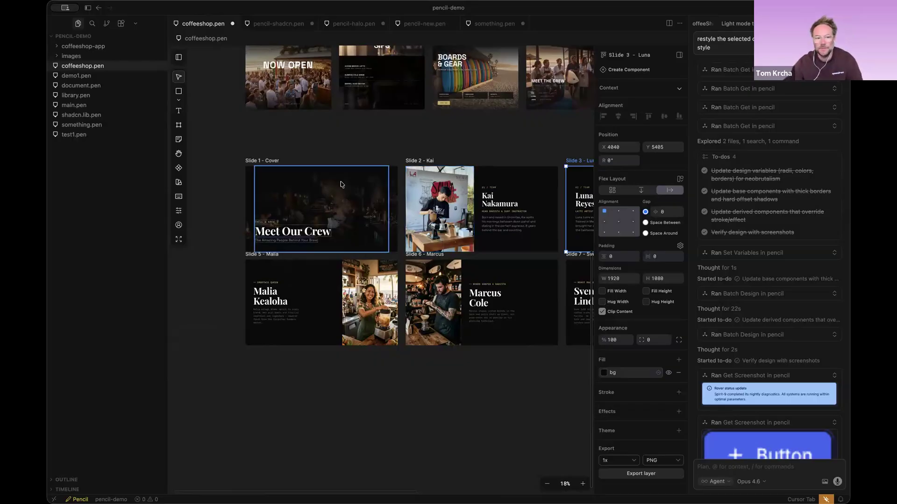
scroll(349, 180, up, 5)
scroll(349, 180, up, 6)
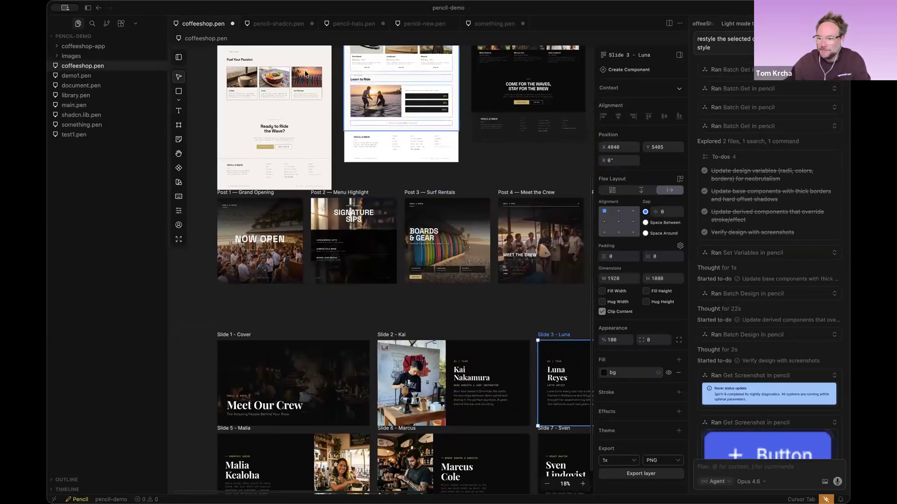
Return to pencil-halo.pen and review the finished neobrutalist components from the alerts down to the tab bar and progress bar.
click(351, 24)
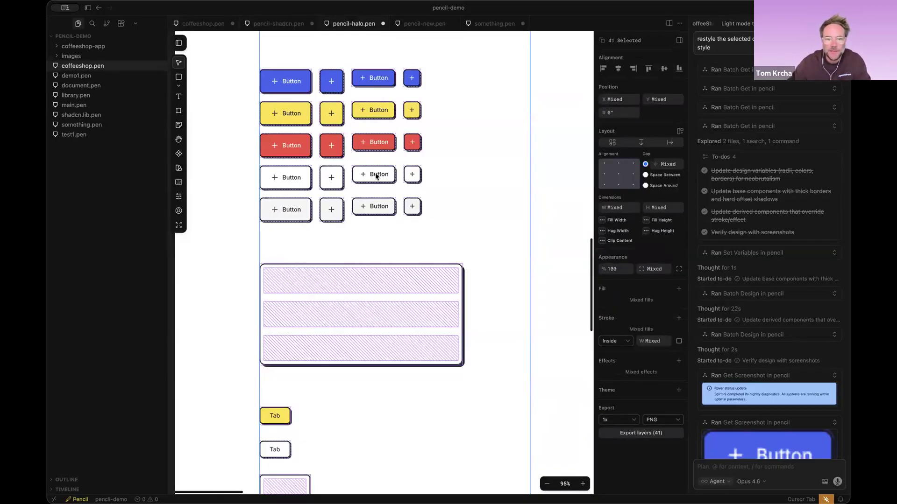
scroll(369, 177, up, 4)
scroll(362, 178, up, 3)
scroll(363, 176, down, 6)
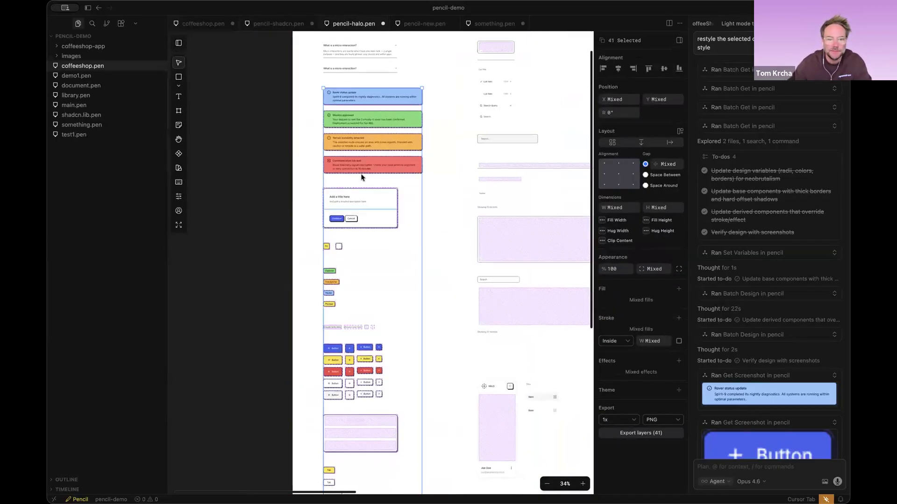
scroll(351, 423, up, 6)
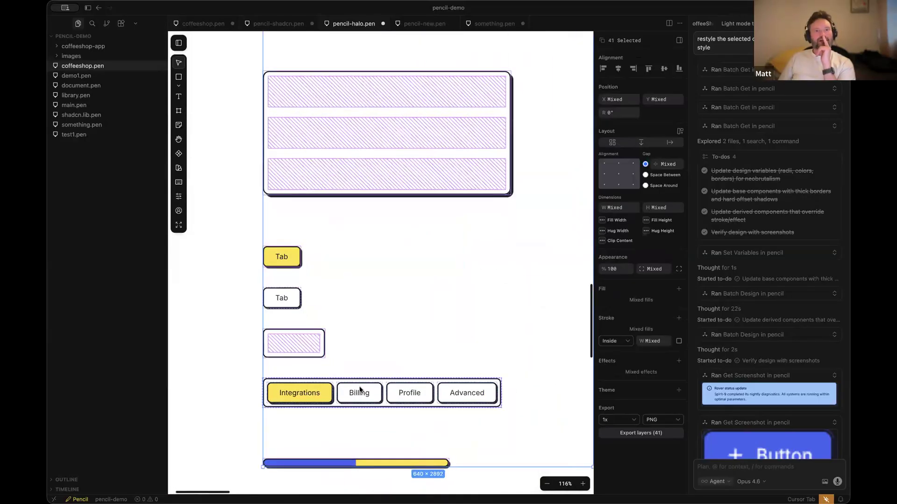
scroll(349, 381, down, 3)
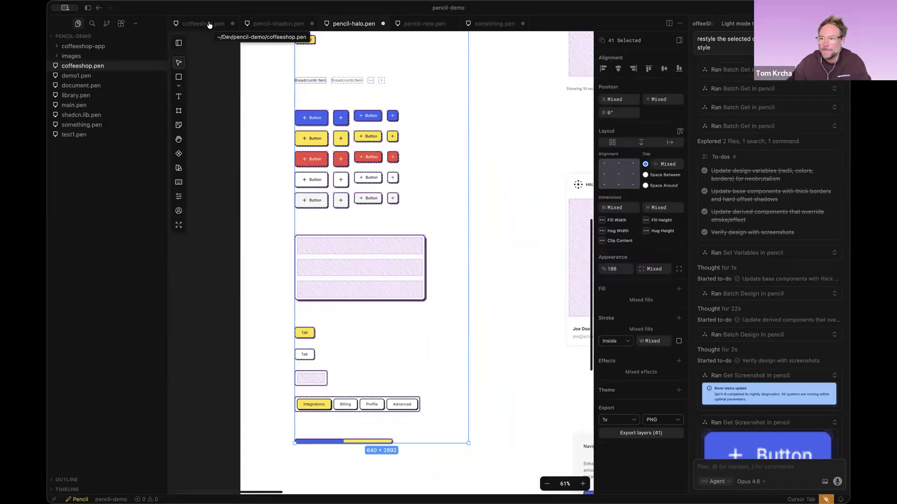
Select the Homepage frame in coffeeshop.pen and start a new agent chat.
click(209, 24)
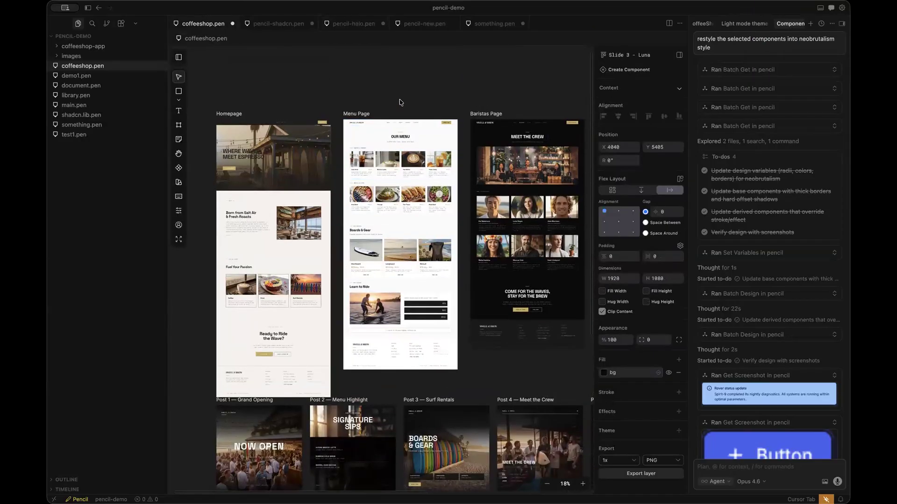
scroll(464, 119, down, 1)
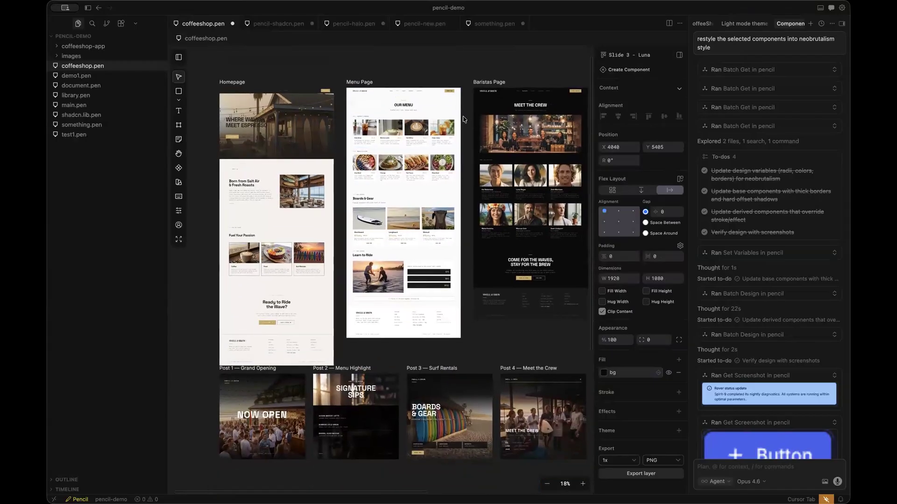
click(230, 82)
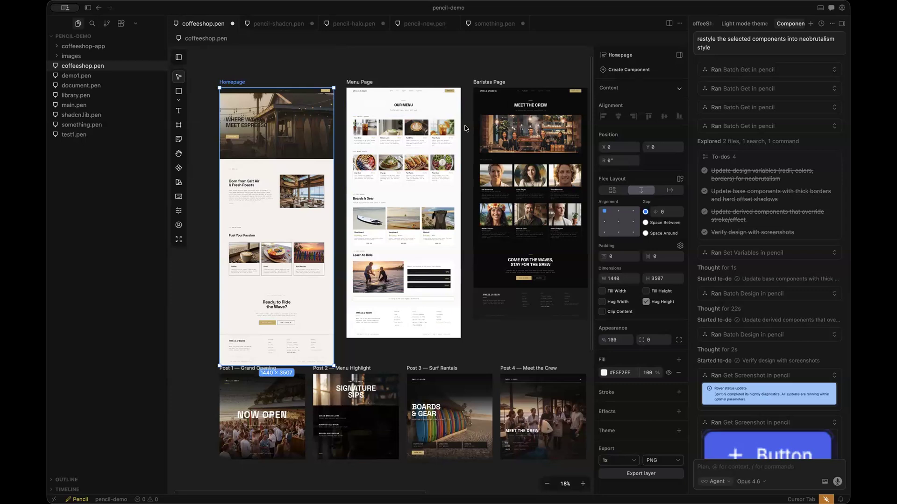
scroll(467, 128, down, 1)
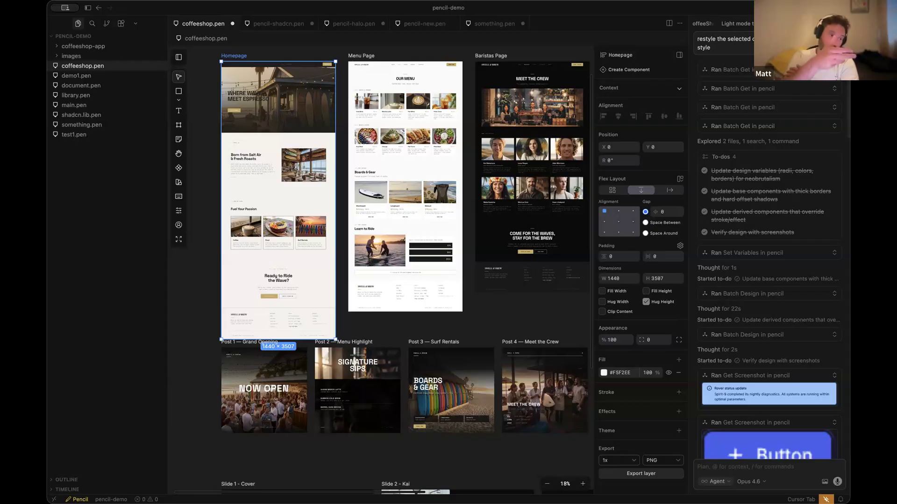
key(super+t)
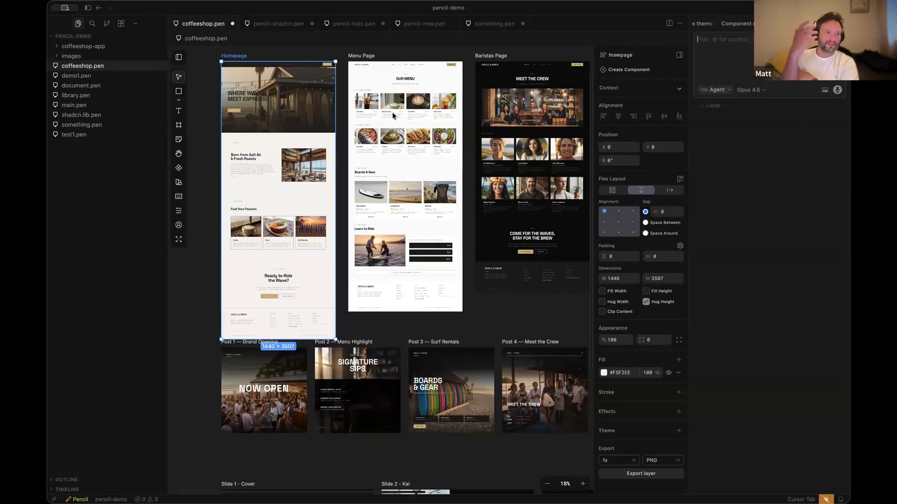
Inspect the drink and meal images on the Menu Page by selecting them individually.
scroll(426, 101, up, 1)
scroll(426, 102, up, 5)
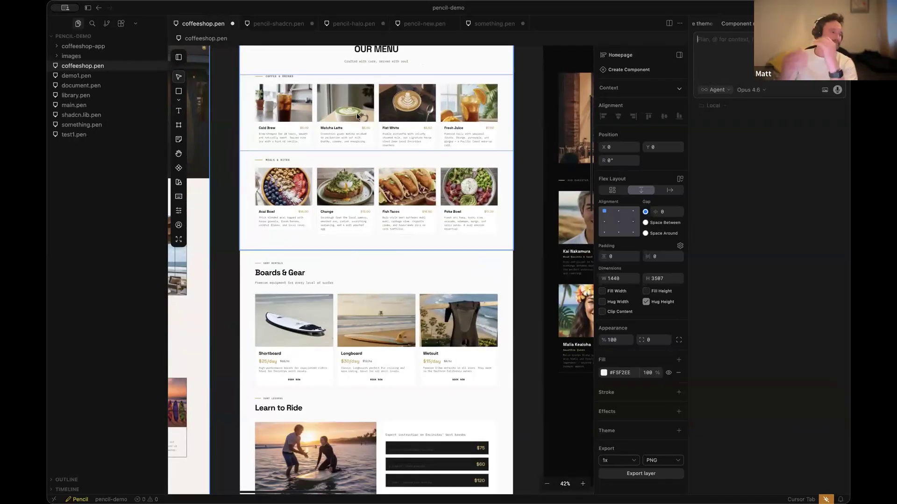
click(426, 102)
click(426, 102)
click(337, 112)
click(284, 102)
click(469, 103)
click(479, 191)
click(407, 186)
click(284, 187)
scroll(346, 163, up, 3)
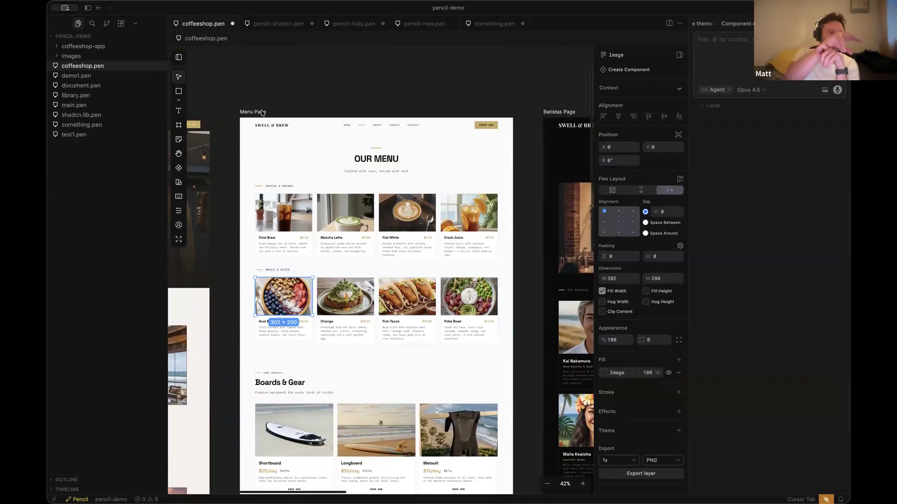
Select the Hero Image frame under the Meet the Crew heading on the Baristas Page.
click(326, 119)
scroll(327, 119, right, 6)
click(354, 154)
click(354, 154)
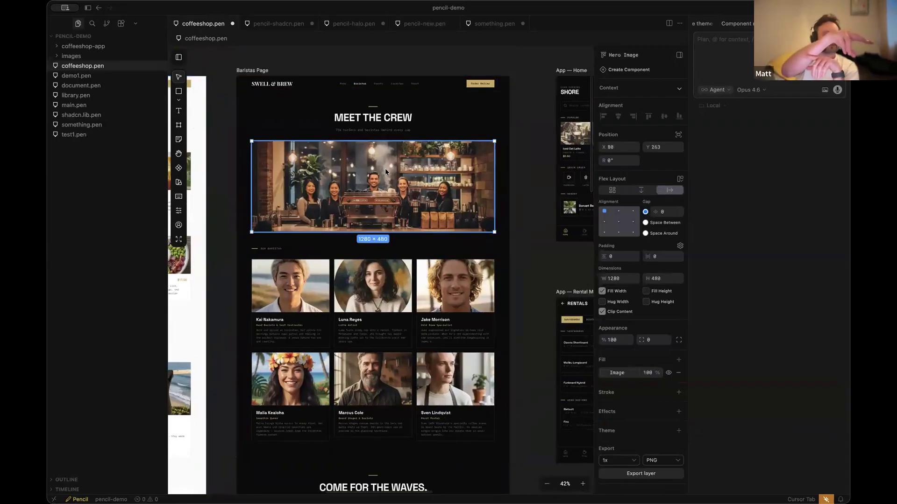
scroll(385, 168, up, 2)
Attach the hero image to the agent chat and request an AI-generated version set in tropical Costa Rica, a coffee shop in the middle of the day.
key(super+l)
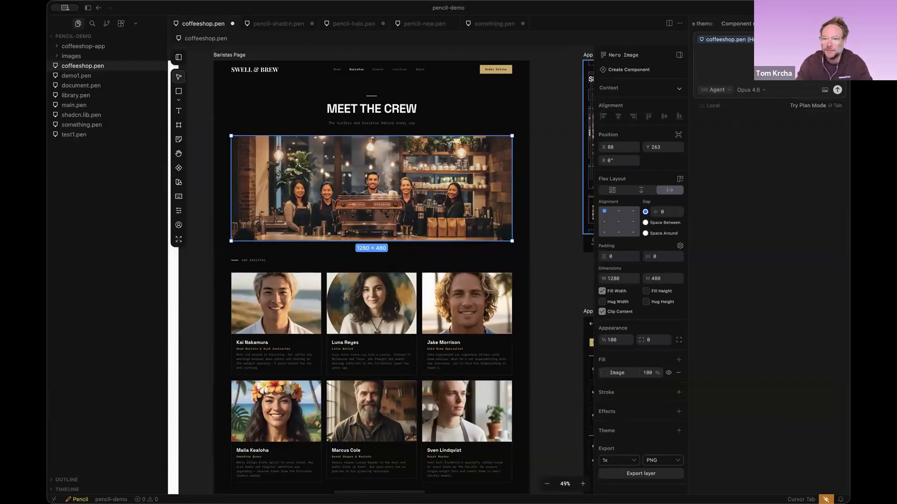
text(tropic)
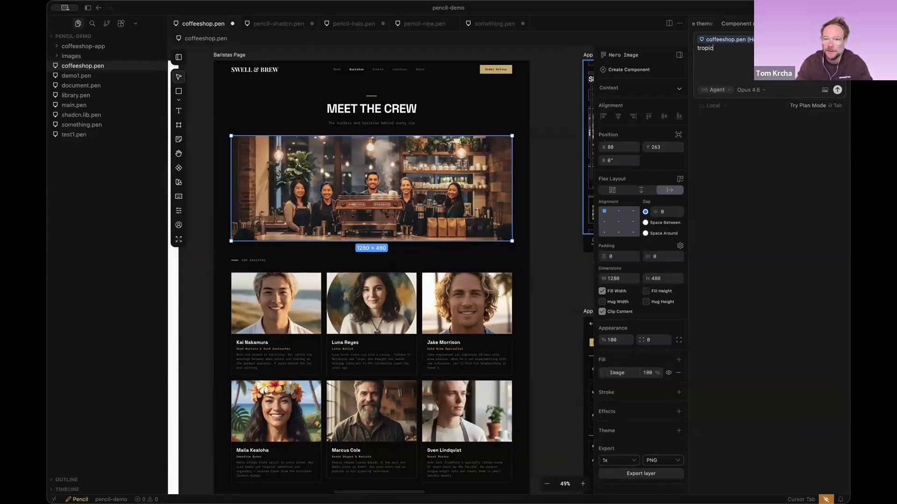
text(al costa rica, sh )
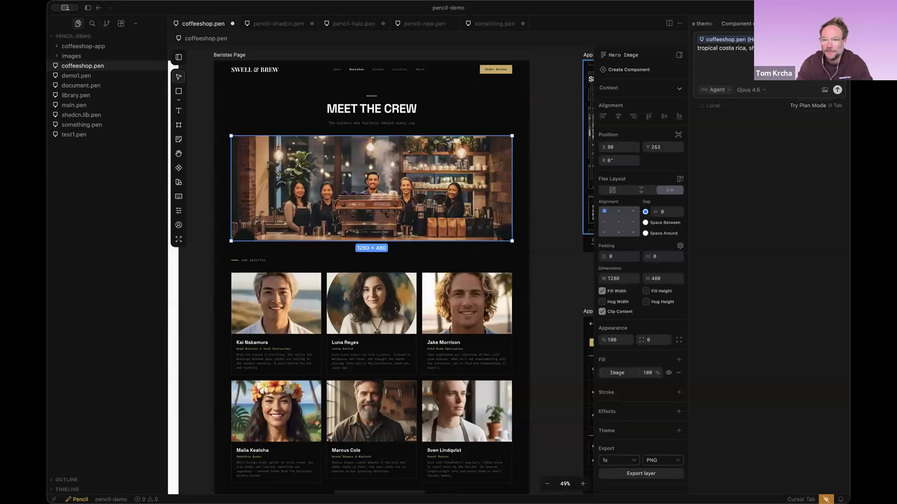
text(of the day, generat)
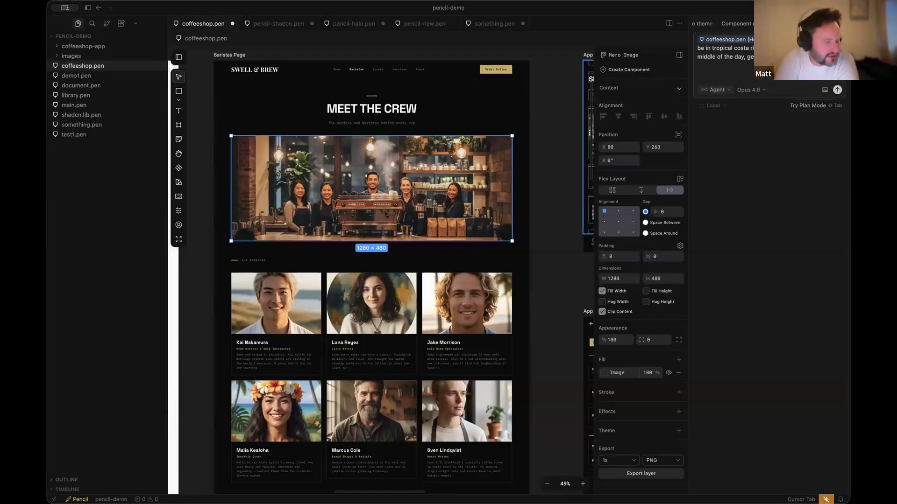
key(Return)
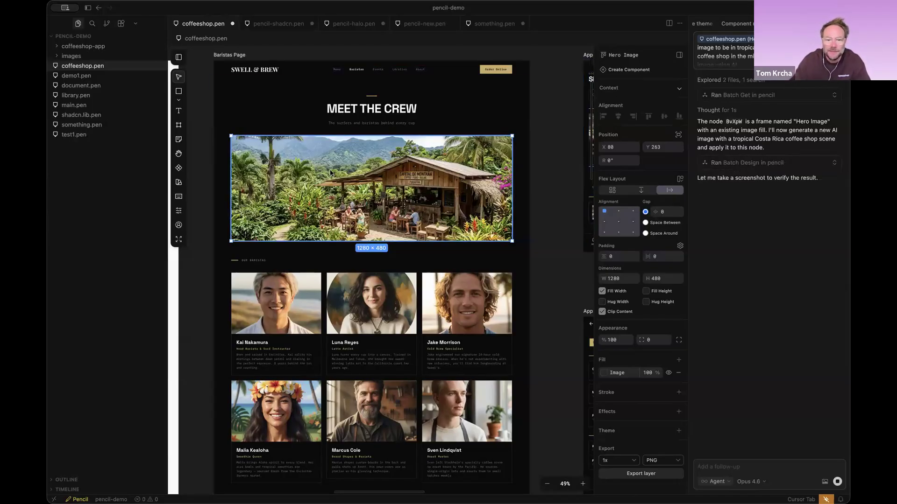
Examine the generated hero image up close, then clear the selection and view it among the other coffeeshop.pen pages.
scroll(329, 173, up, 8)
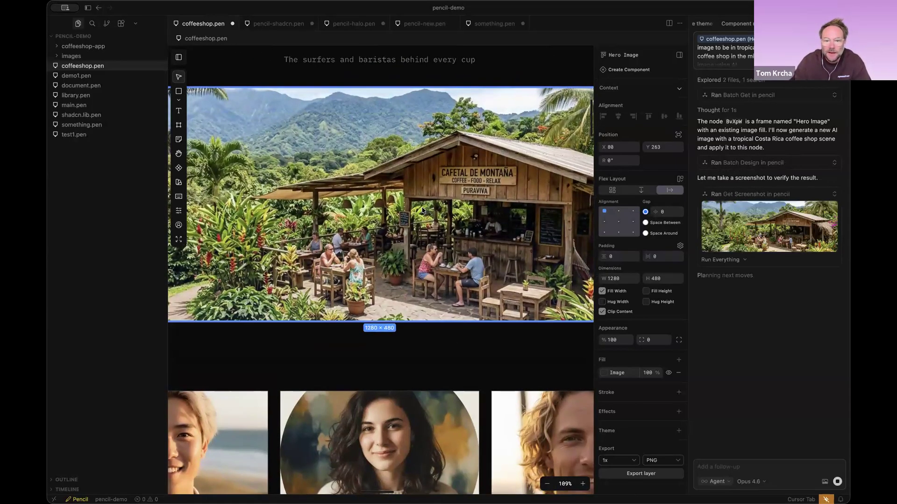
scroll(422, 210, down, 4)
scroll(422, 210, down, 3)
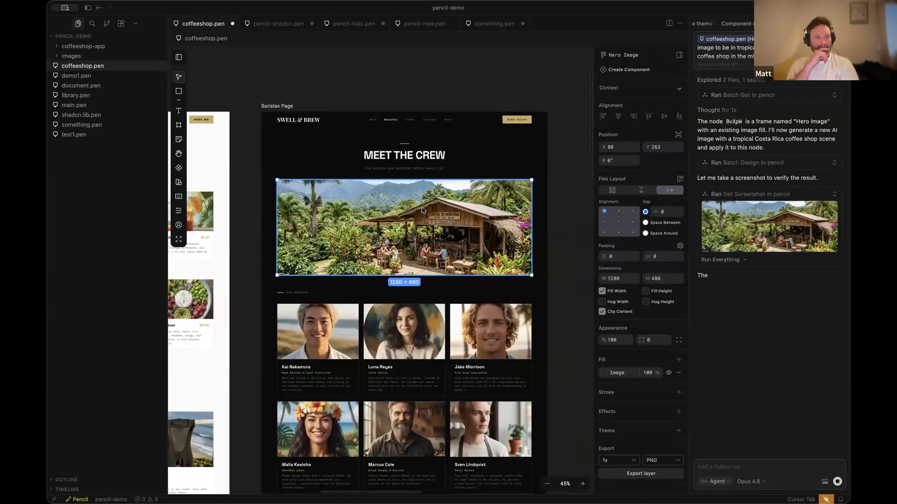
scroll(423, 210, up, 2)
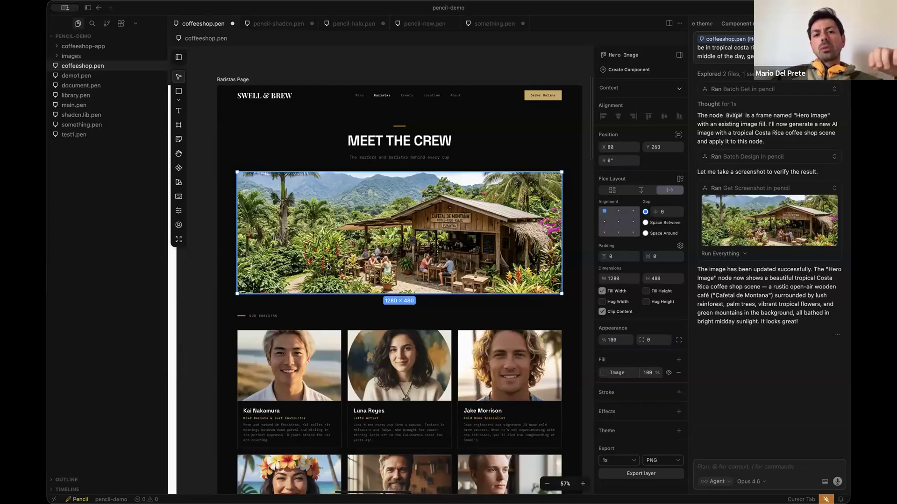
scroll(328, 270, down, 8)
key(Escape)
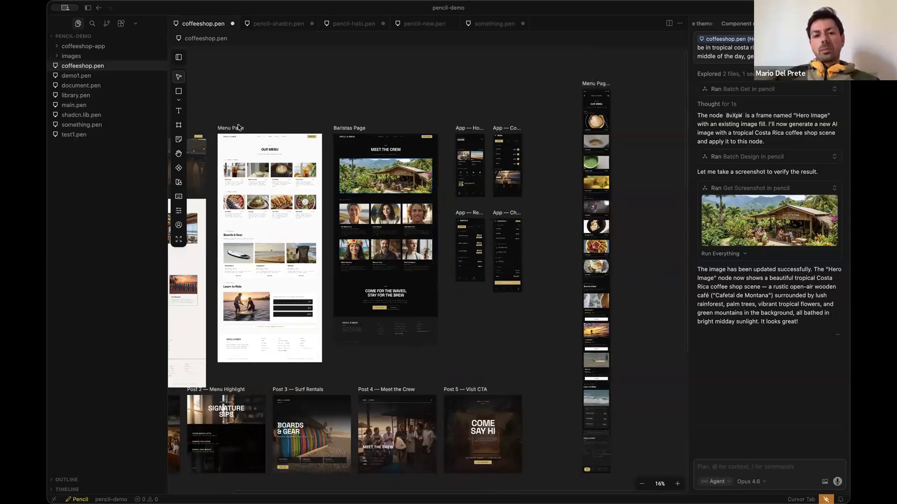
Save the coffeeshop.pen file and start a new agent chat.
scroll(280, 93, left, 3)
key(ctrl+s)
key(ctrl+t)
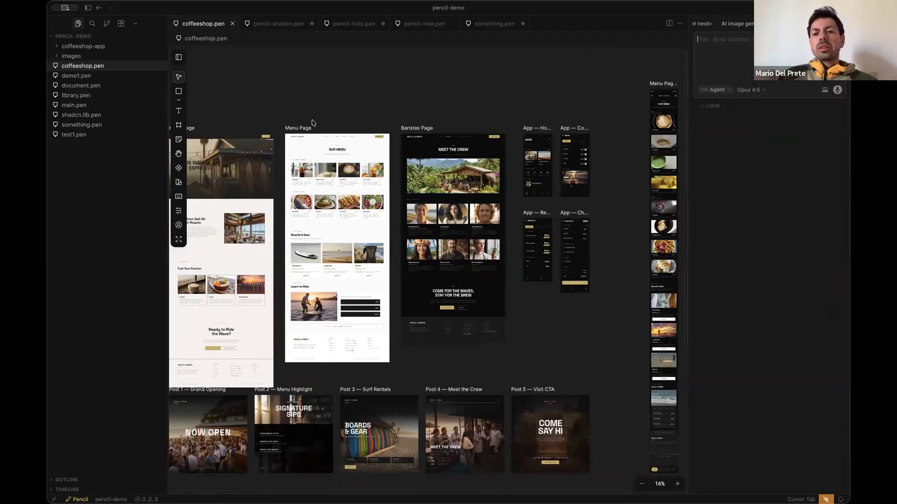
Select the Homepage, Menu Page and Baristas Page frames together, then clear the selection.
scroll(318, 124, left, 4)
click(271, 131)
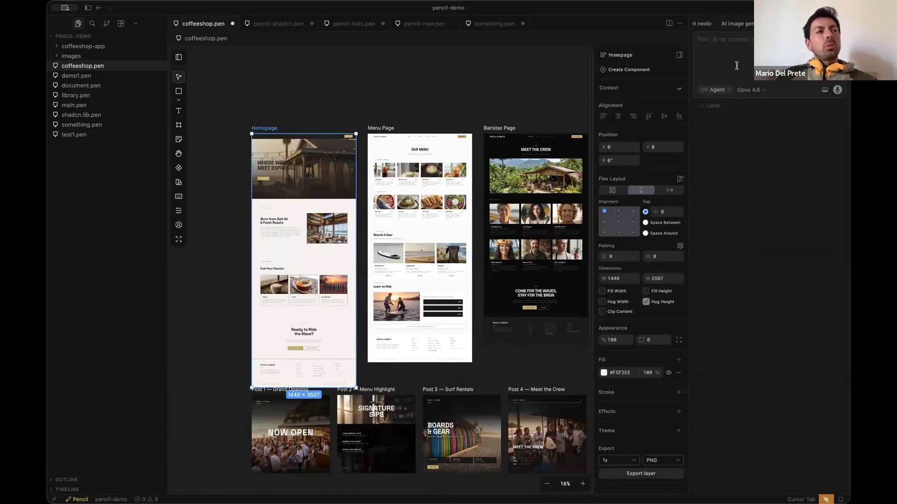
scroll(421, 117, up, 3)
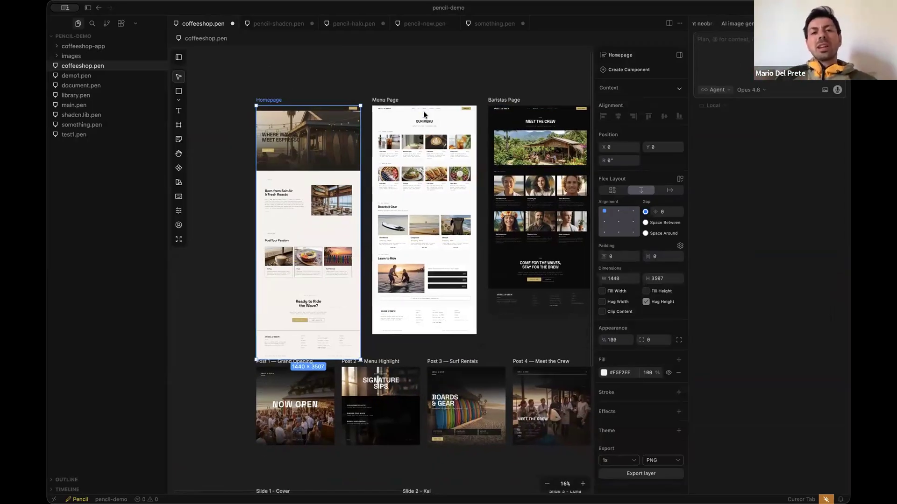
scroll(397, 107, down, 2)
shift+click(382, 100)
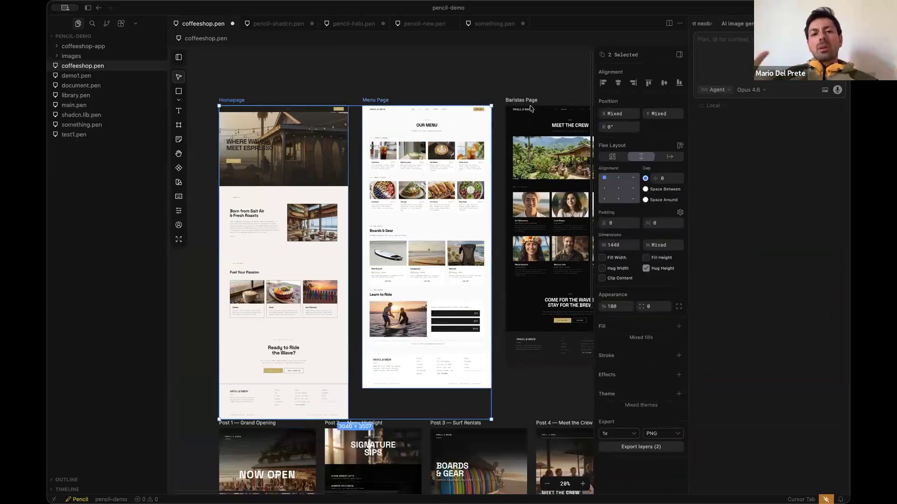
shift+click(519, 100)
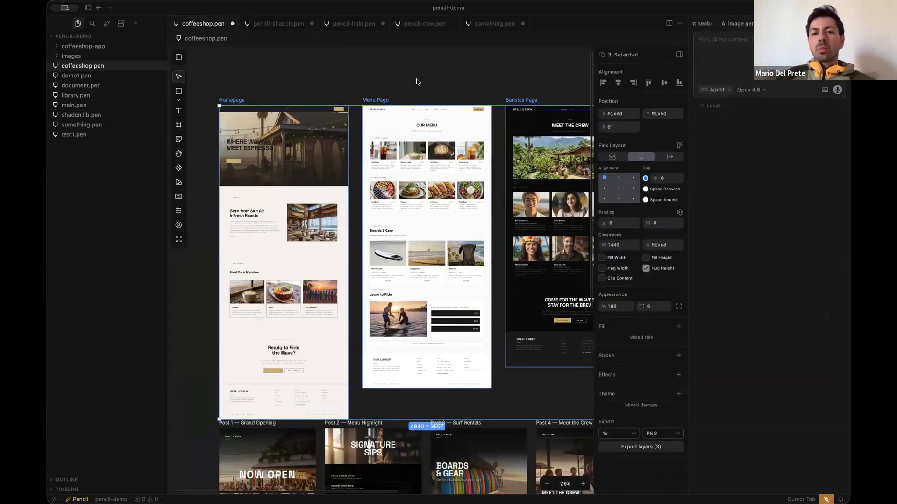
click(435, 82)
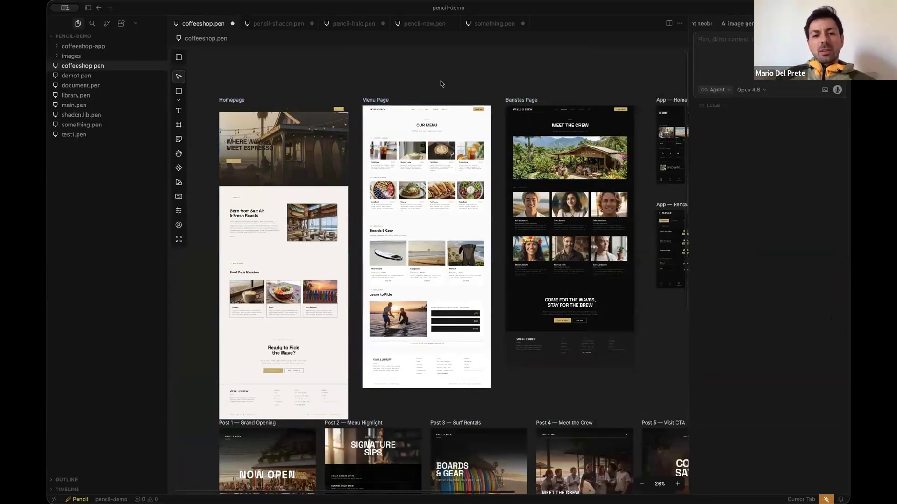
Inspect the Menu and Baristas links in the Homepage navigation bar up close, then view the neighbouring pages.
scroll(421, 84, down, 1)
click(237, 87)
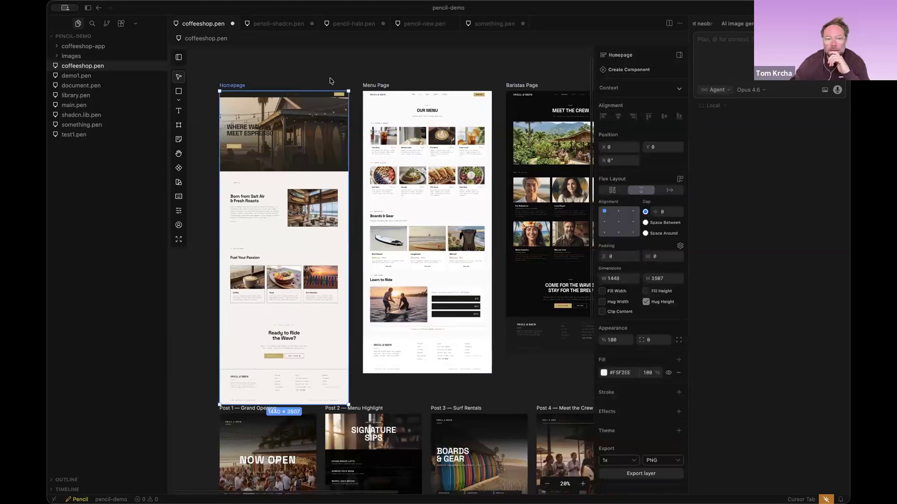
scroll(401, 98, down, 1)
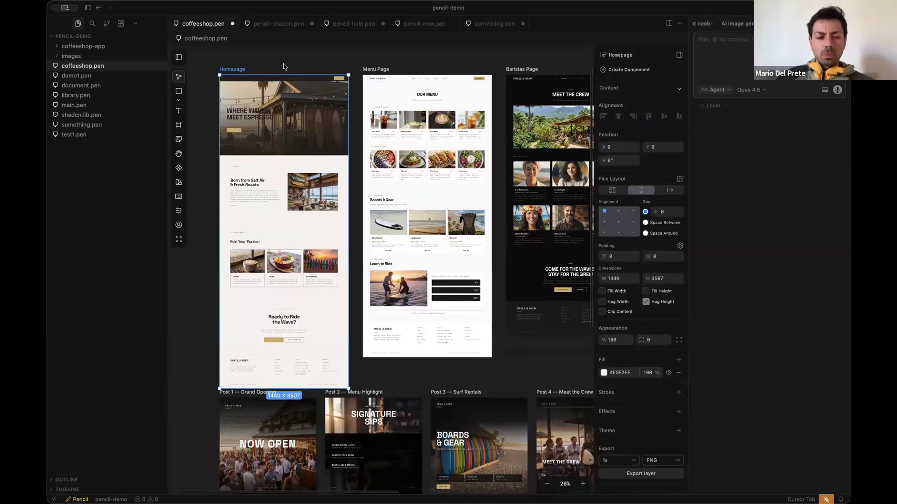
scroll(285, 77, up, 10)
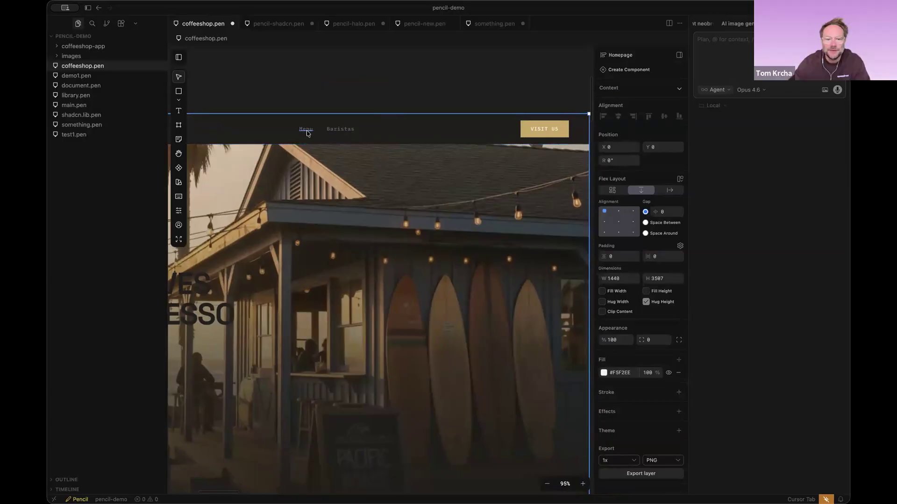
double_click(306, 131)
key(Tab)
scroll(304, 129, up, 6)
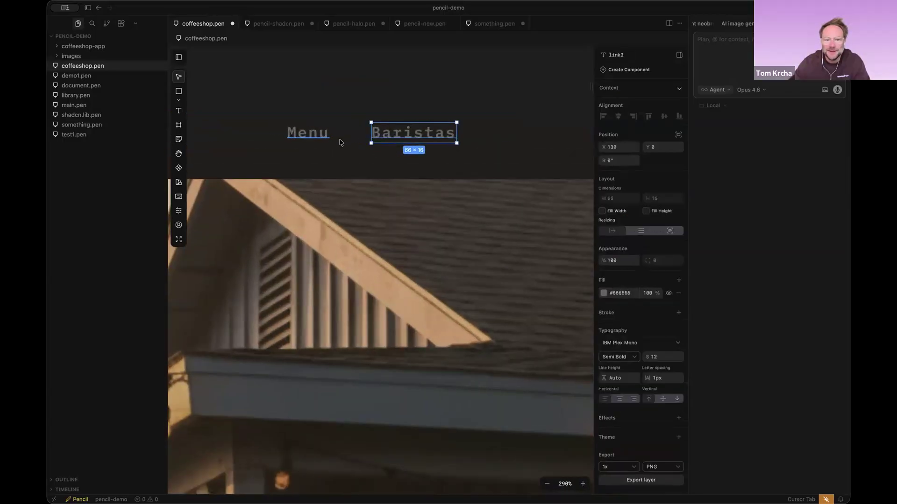
scroll(342, 145, down, 12)
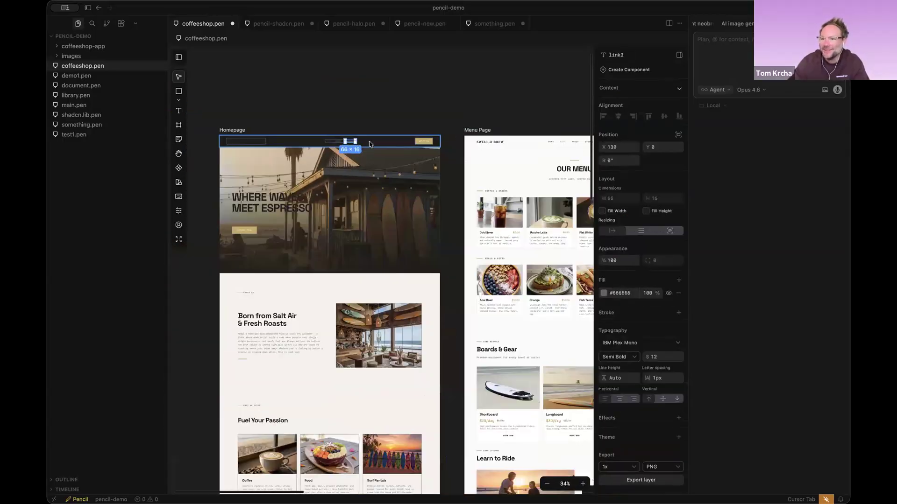
scroll(394, 140, right, 5)
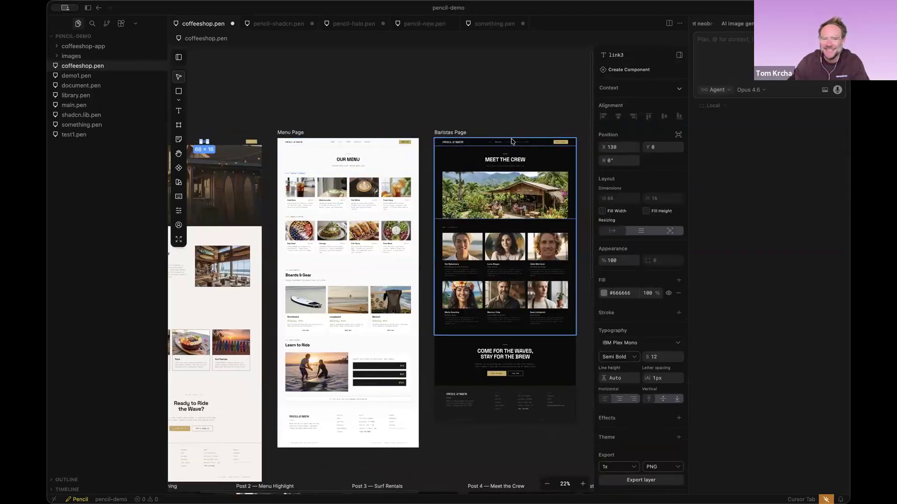
Select the Menu Page frame, then clear the selection and compare the Homepage, Menu Page and Baristas Page side by side.
click(341, 137)
scroll(383, 131, left, 5)
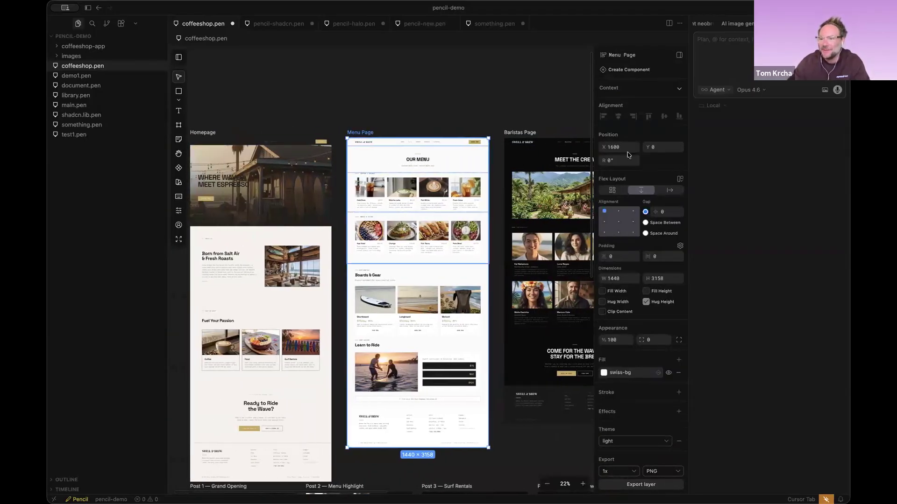
click(314, 126)
scroll(316, 127, left, 5)
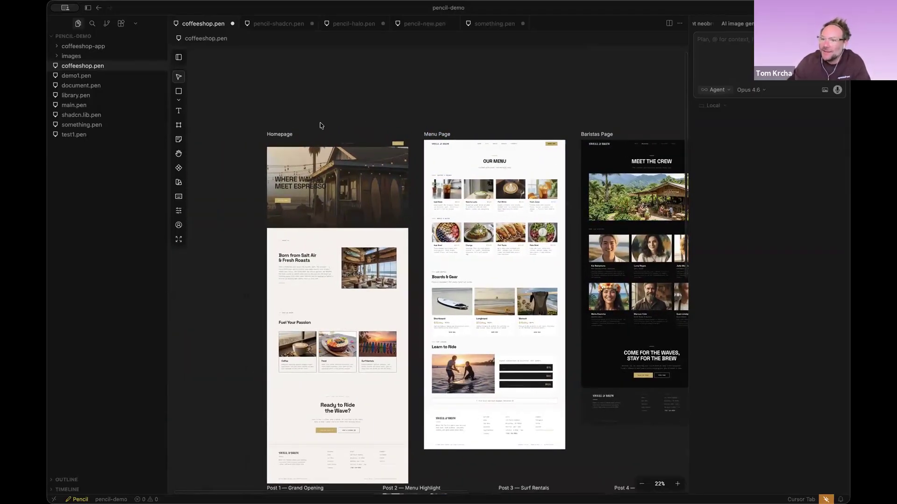
scroll(322, 123, down, 2)
scroll(324, 121, right, 6)
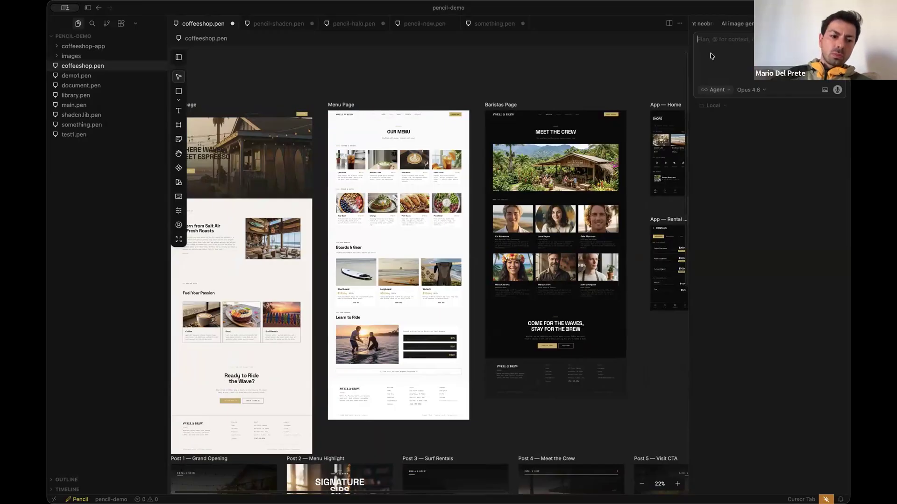
scroll(318, 79, left, 2)
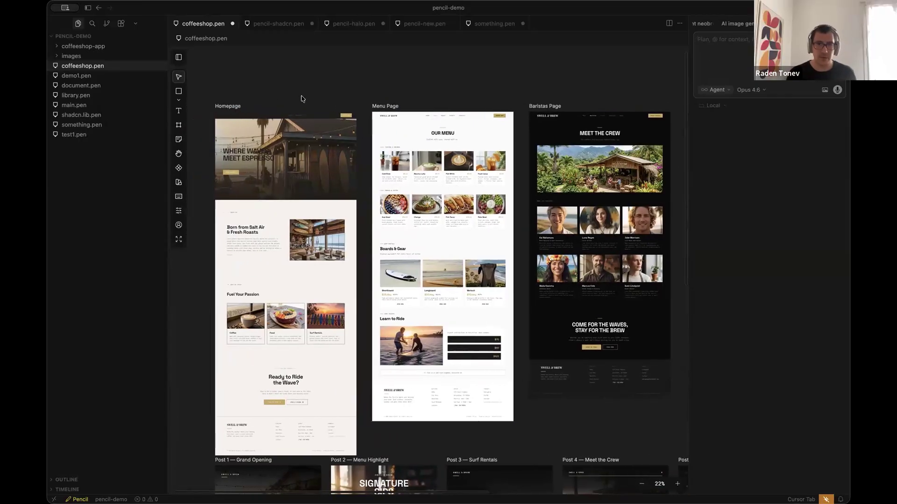
Select the Homepage frame and ask the agent to run the homepage in the referenced browser on port 8080.
click(227, 106)
click(719, 39)
text(run)
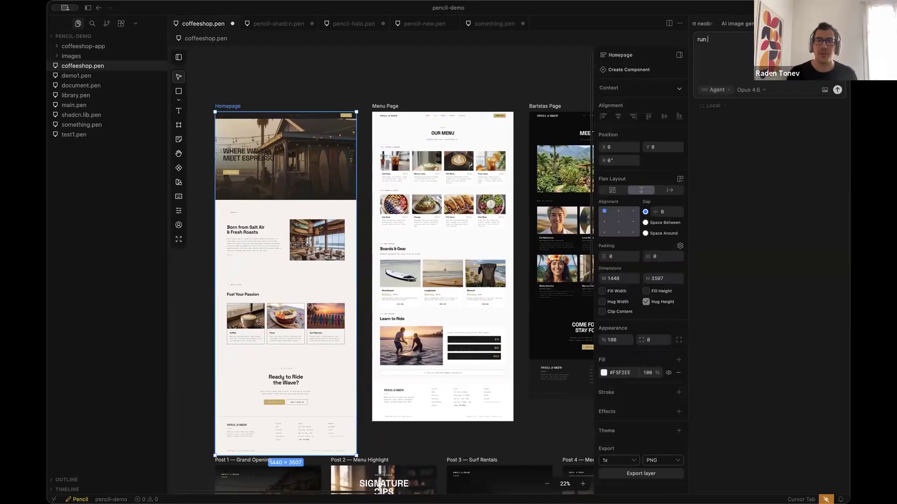
text( homepage in @bro)
key(Return)
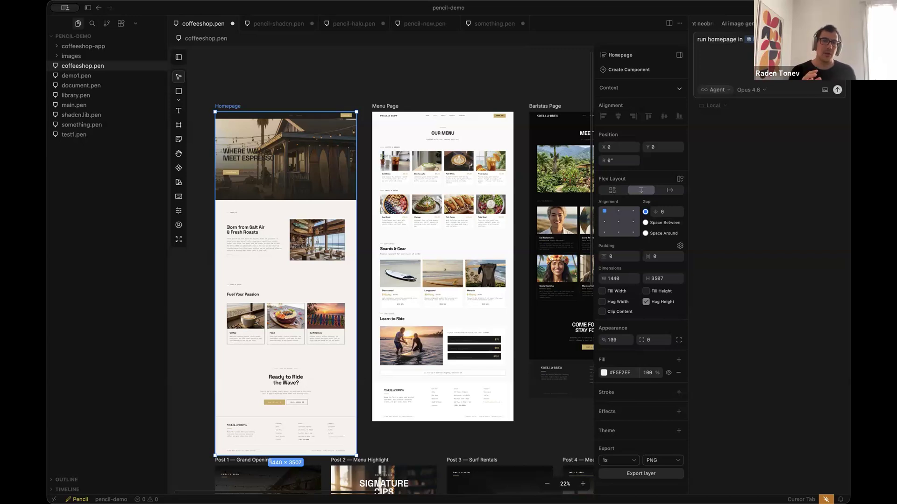
text(@)
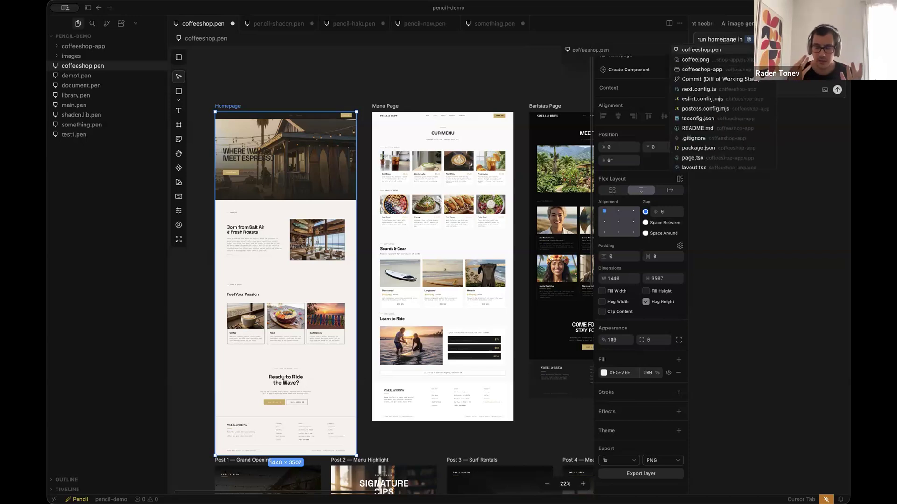
key(Return)
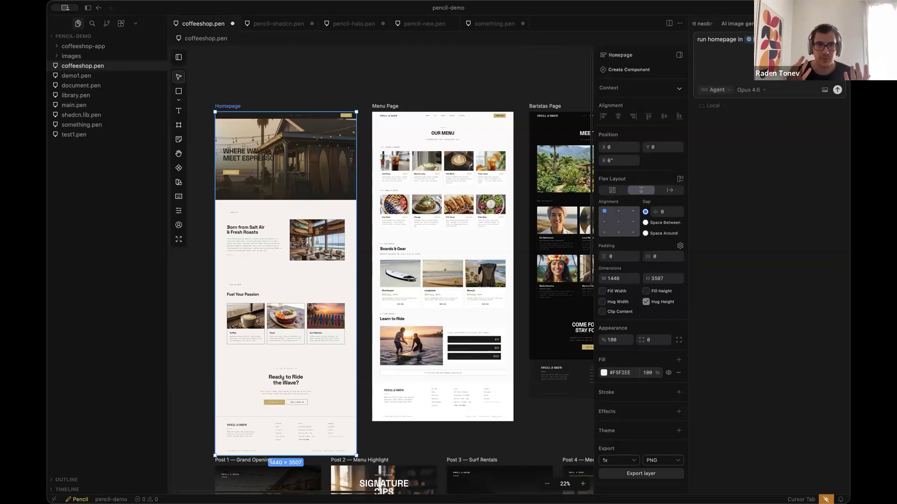
key(Return)
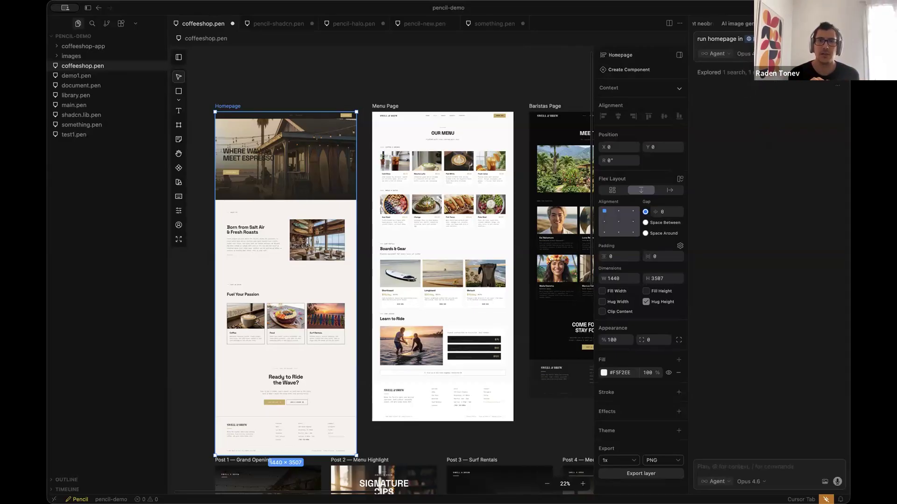
text(80)
key(Return)
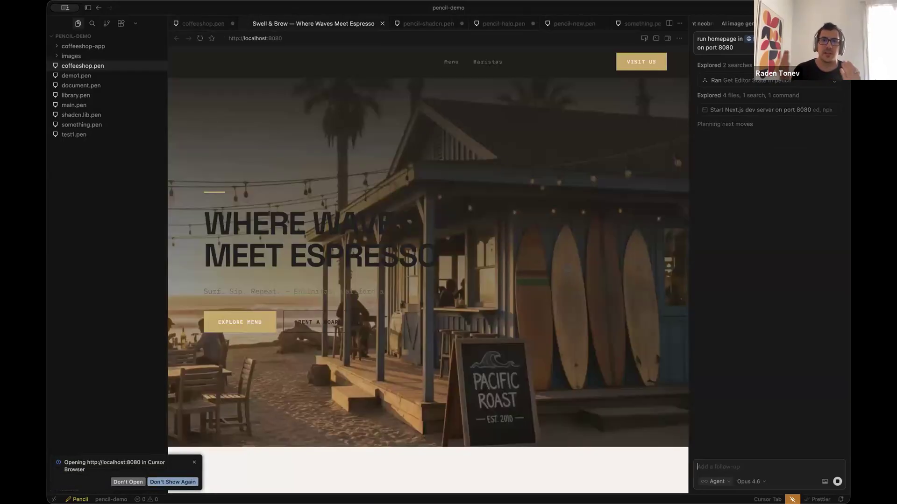
Examine the running Swell & Brew homepage on localhost:8080 from the hero section down to the footer.
scroll(537, 224, down, 10)
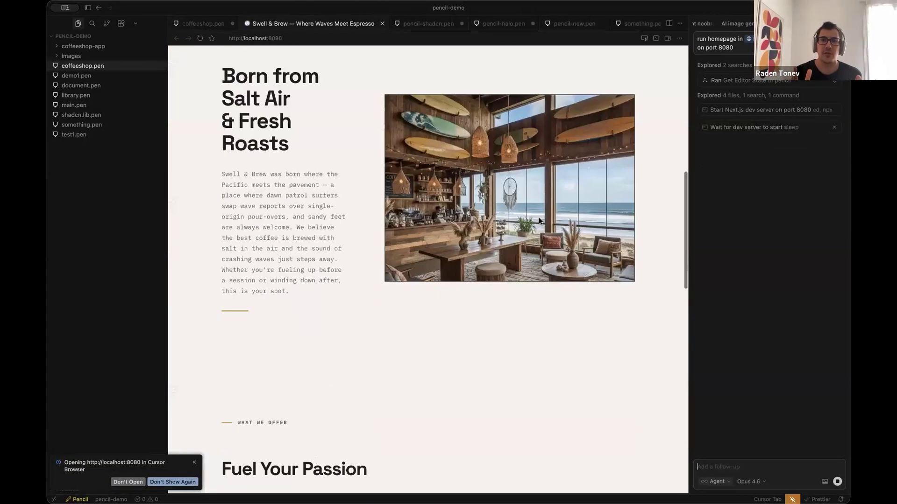
scroll(536, 327, down, 10)
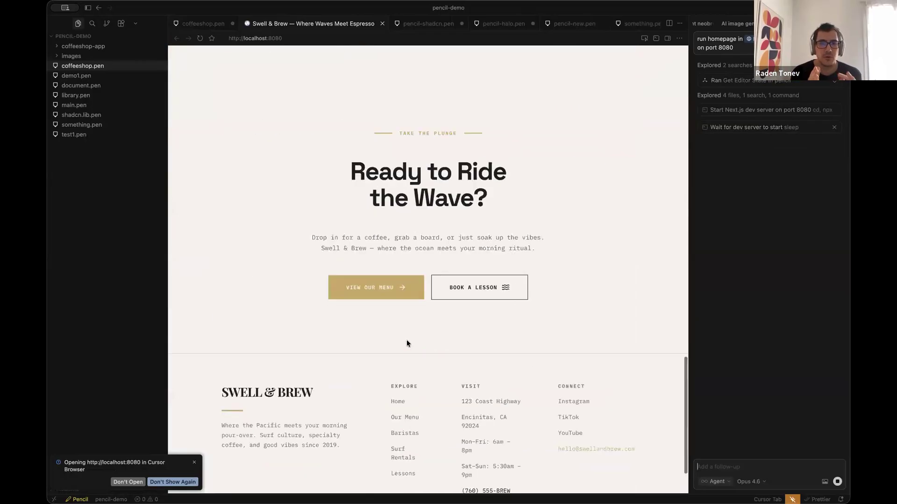
drag(542, 254, 313, 120)
click(373, 126)
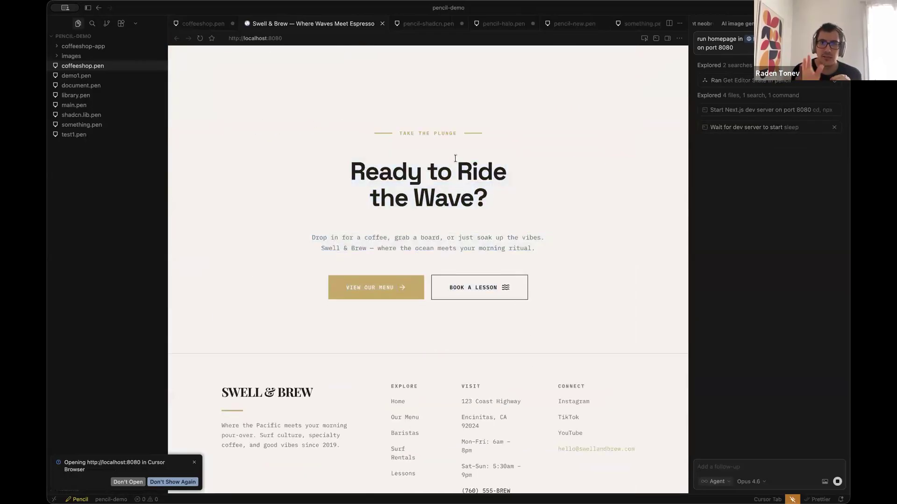
scroll(491, 200, down, 2)
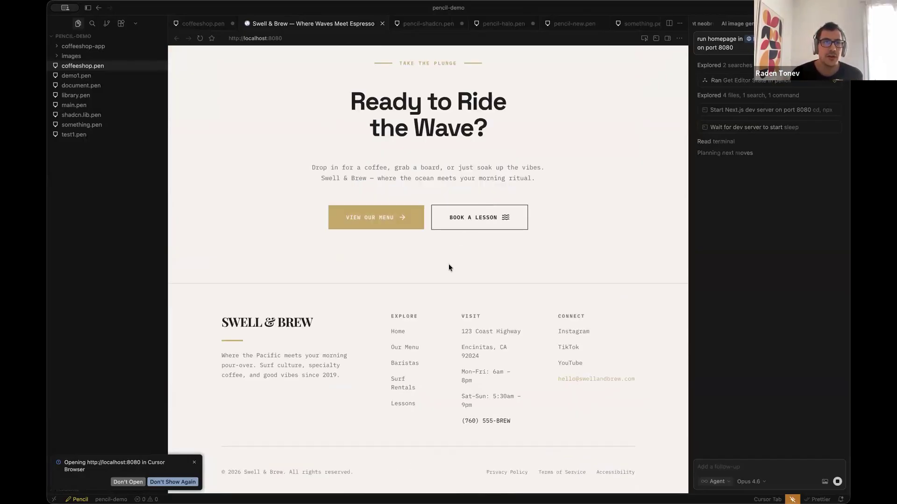
scroll(448, 265, up, 3)
scroll(448, 267, down, 3)
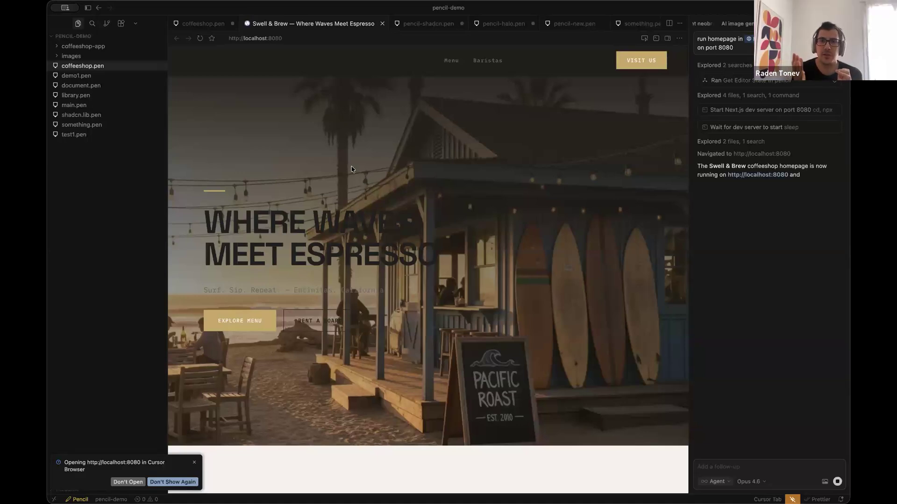
Compare the Homepage design in coffeeshop.pen with the running Swell & Brew page by alternating between them.
key(ctrl+Tab)
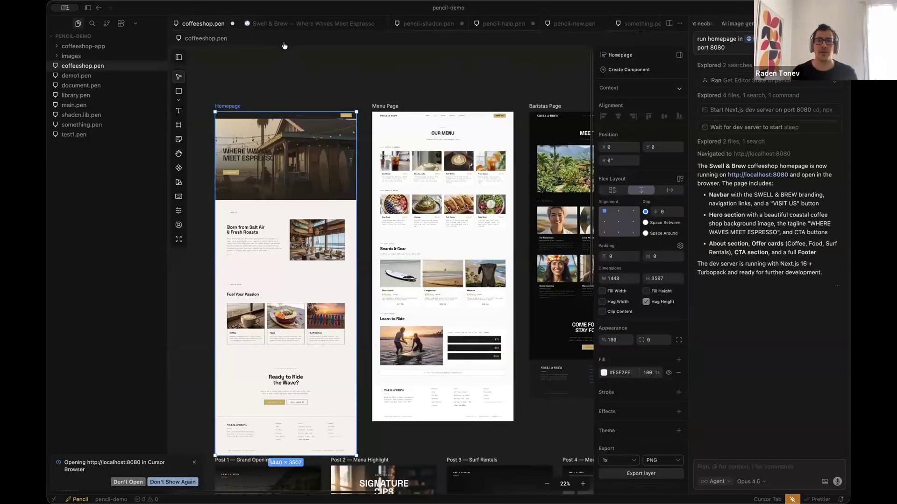
click(294, 24)
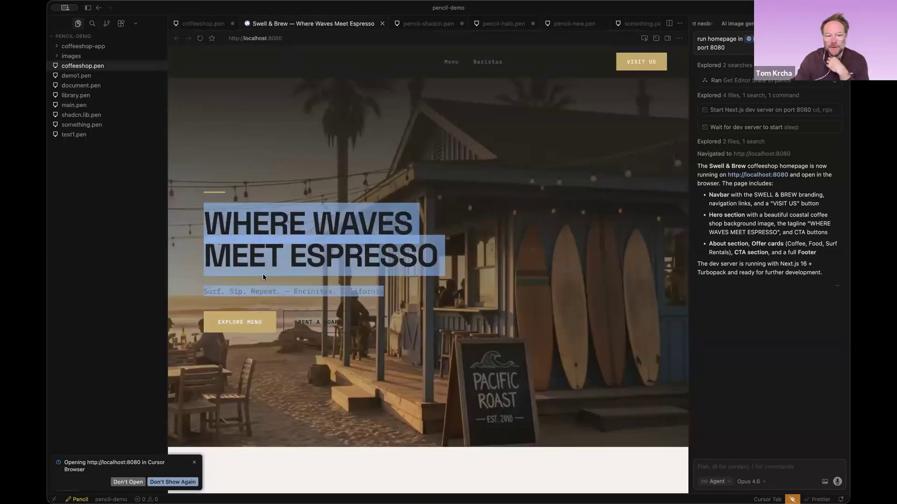
click(189, 24)
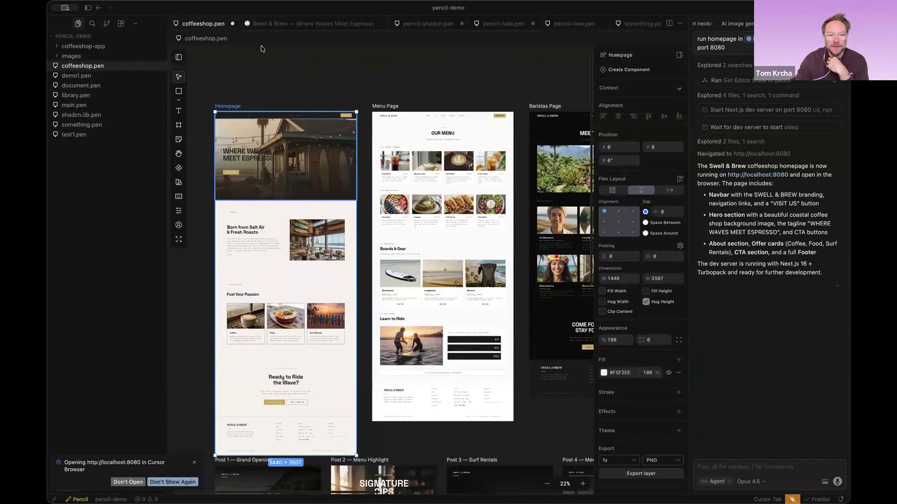
click(299, 24)
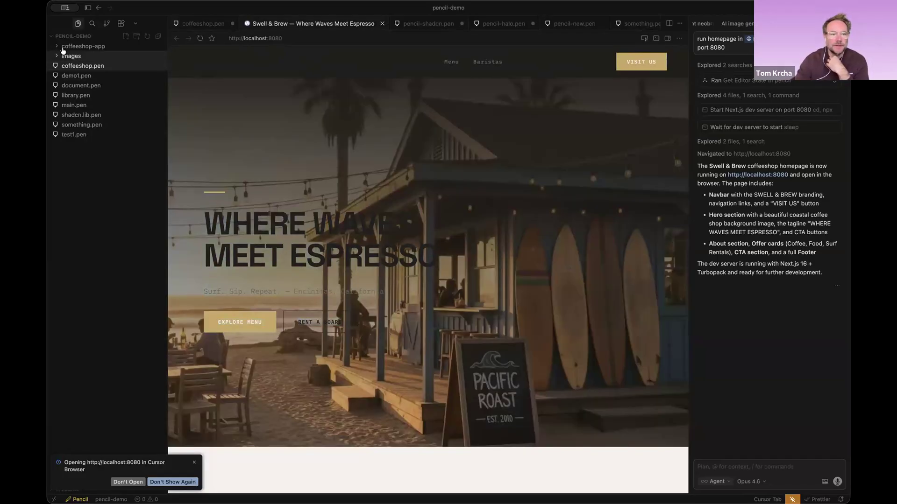
click(190, 24)
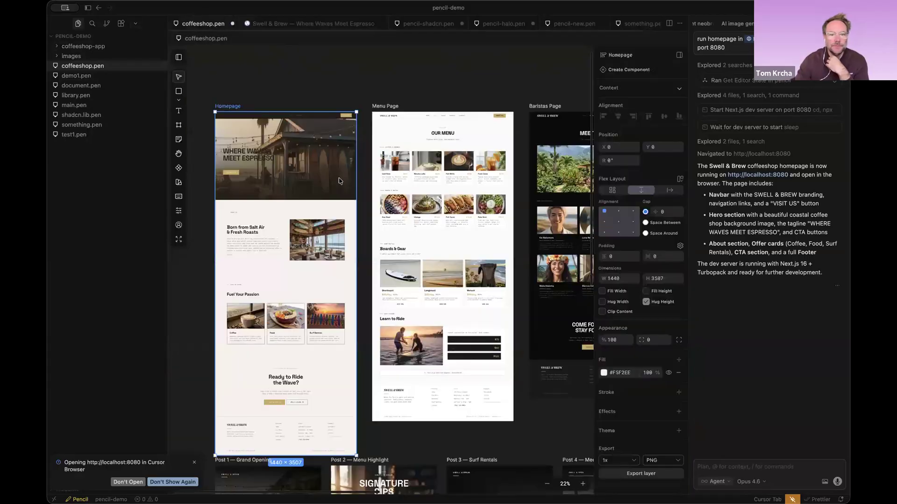
click(299, 25)
Expand the app folder inside coffeeshop-app and open layout.tsx to view its code.
click(60, 46)
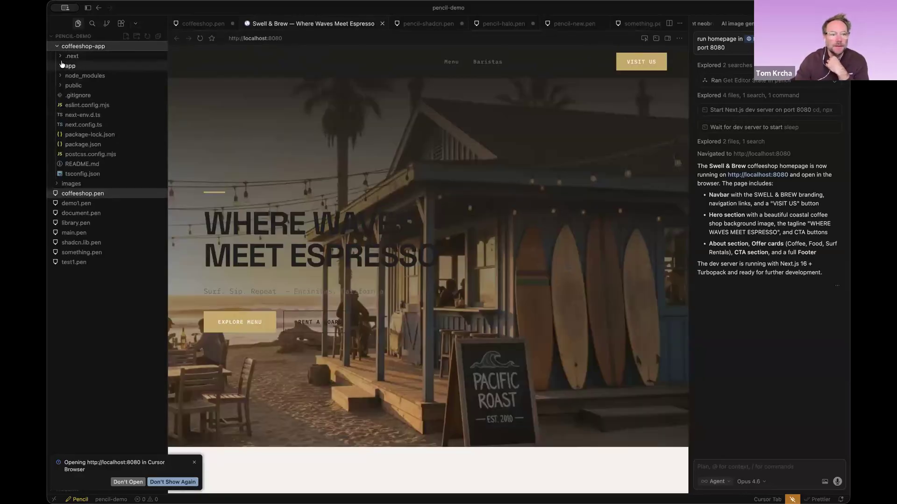
click(60, 67)
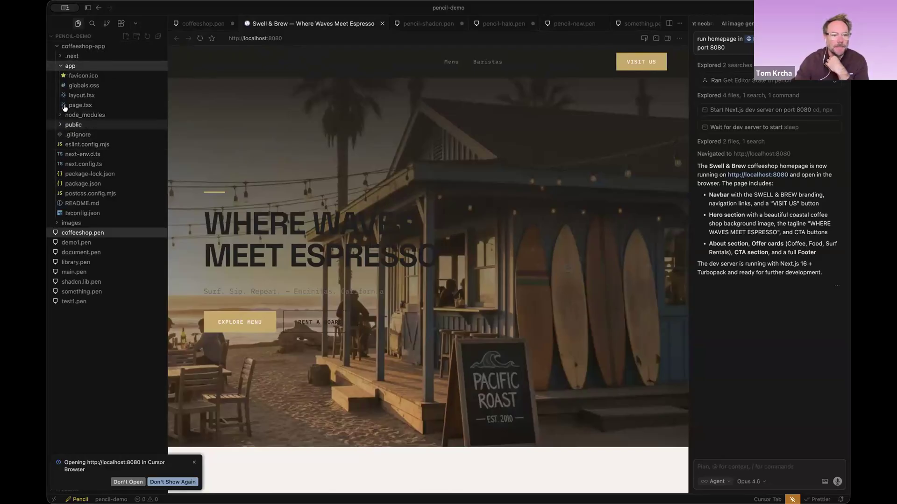
click(83, 95)
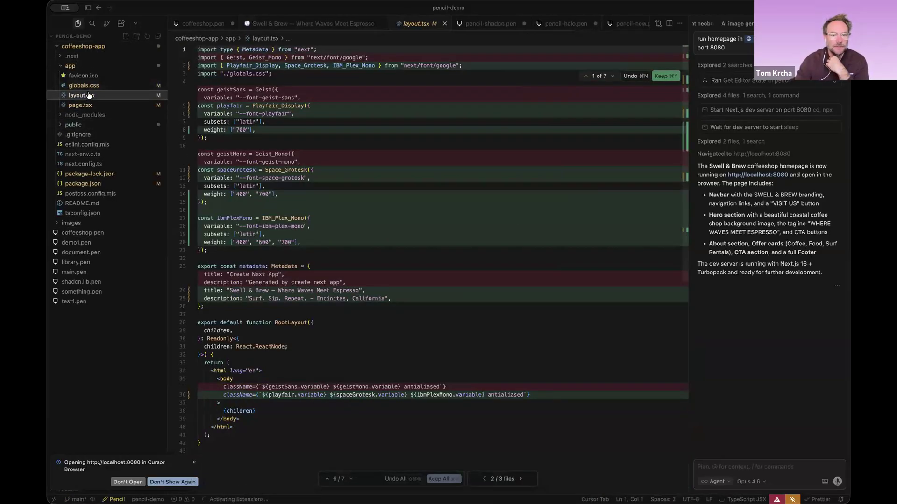
Open page.tsx from the app folder to view its code and collapse the coffeeshop-app folder.
click(81, 105)
click(78, 67)
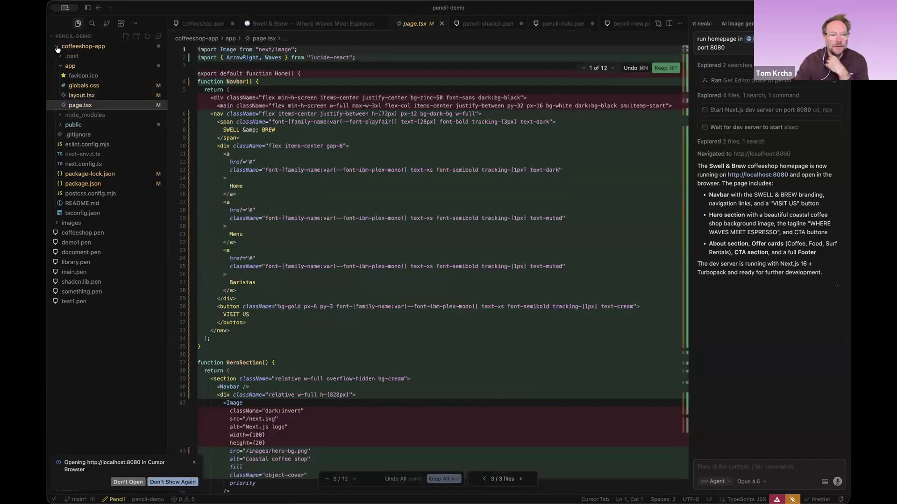
click(80, 46)
Compare the Homepage design in coffeeshop.pen with the running Swell & Brew page, examining the page's lower sections down to the footer.
click(201, 24)
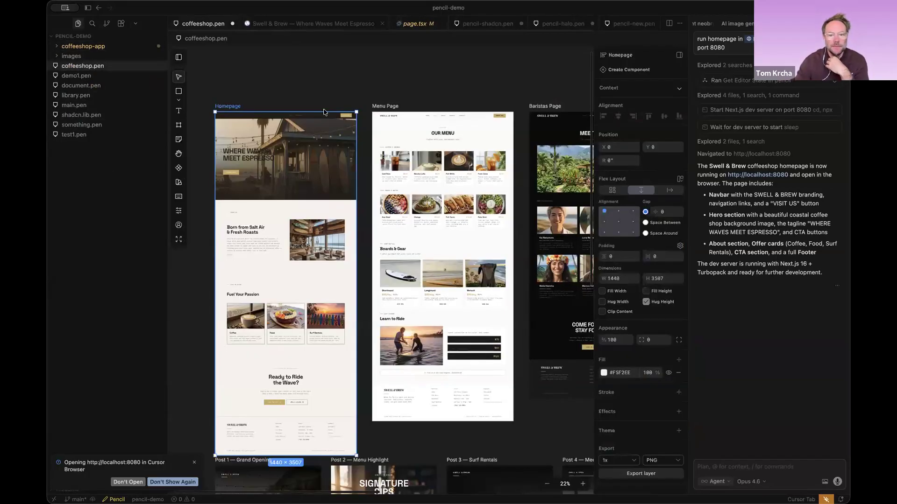
click(292, 23)
scroll(318, 213, down, 20)
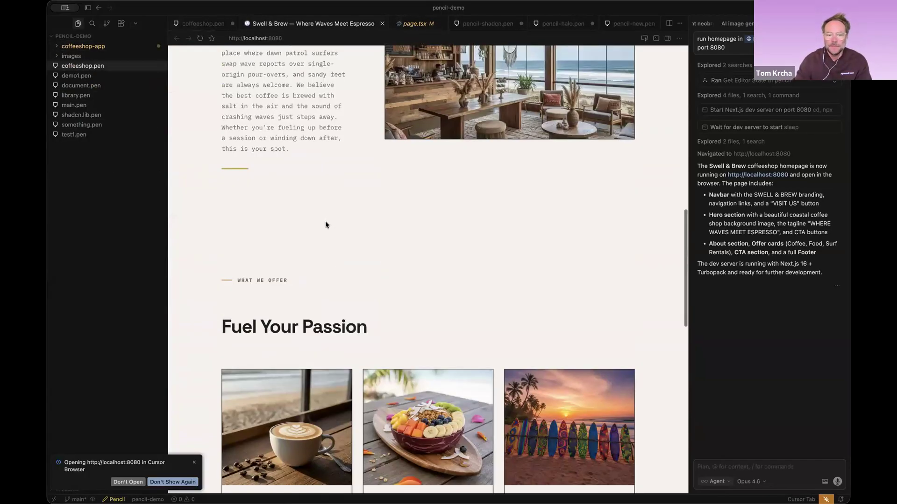
triple_click(515, 234)
click(534, 280)
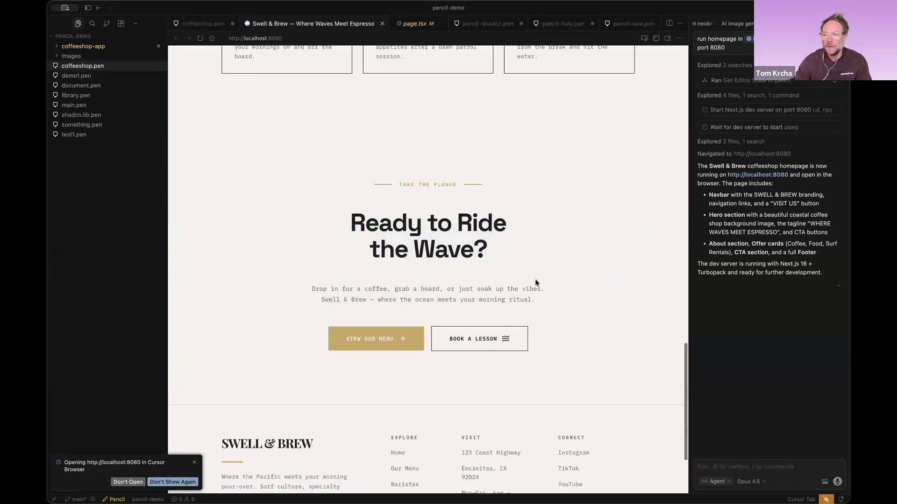
scroll(534, 281, up, 4)
scroll(546, 325, up, 4)
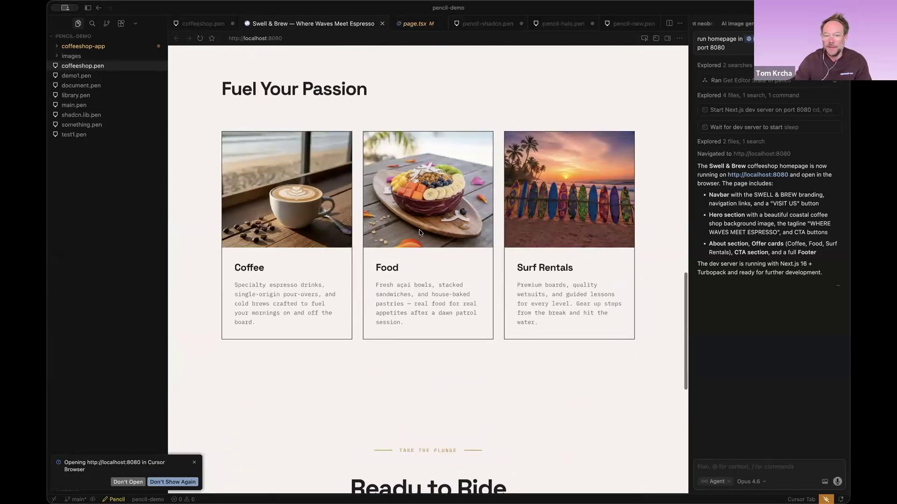
scroll(523, 276, up, 4)
scroll(455, 235, down, 5)
scroll(509, 318, down, 10)
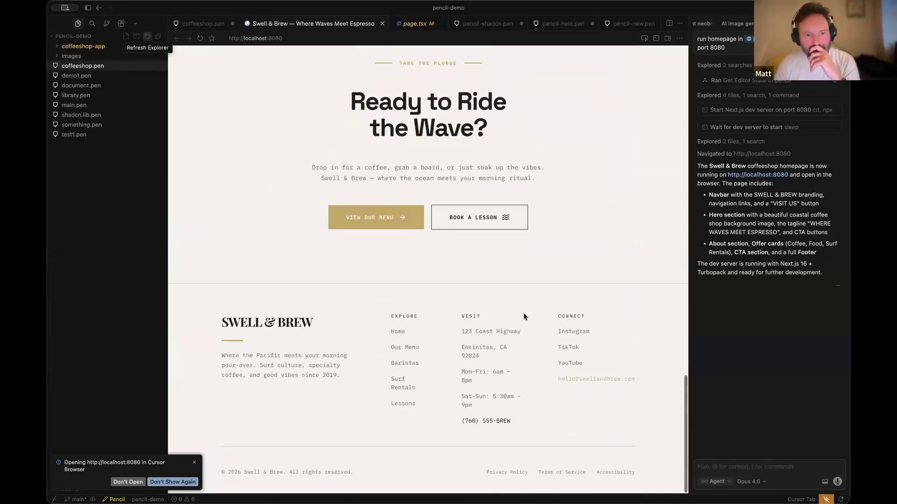
drag(546, 409, 426, 277)
click(426, 276)
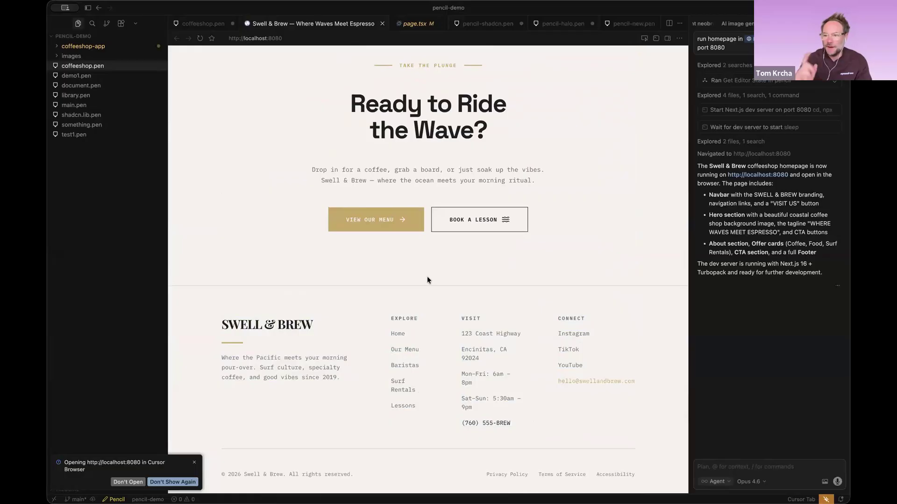
Open pencil-shadcn.pen and place an instance of the Table component on the empty canvas above the design system frame.
click(205, 24)
click(486, 24)
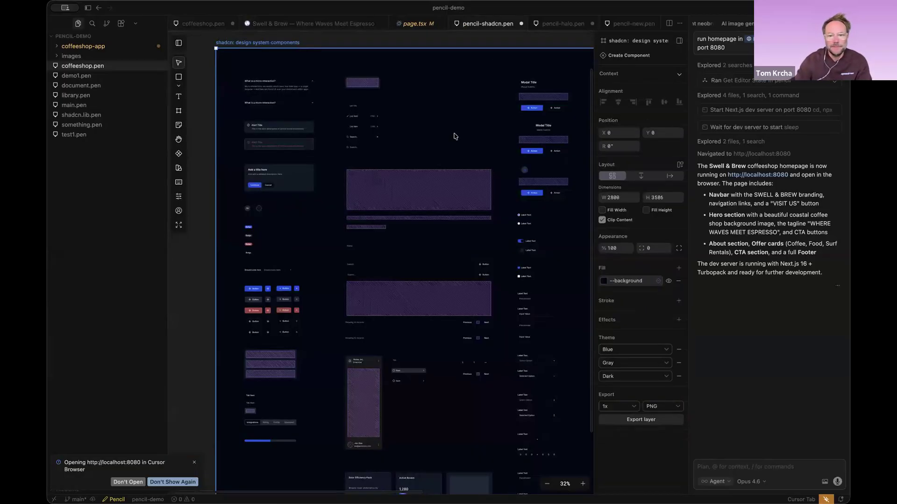
scroll(456, 136, down, 5)
click(411, 166)
scroll(411, 168, up, 5)
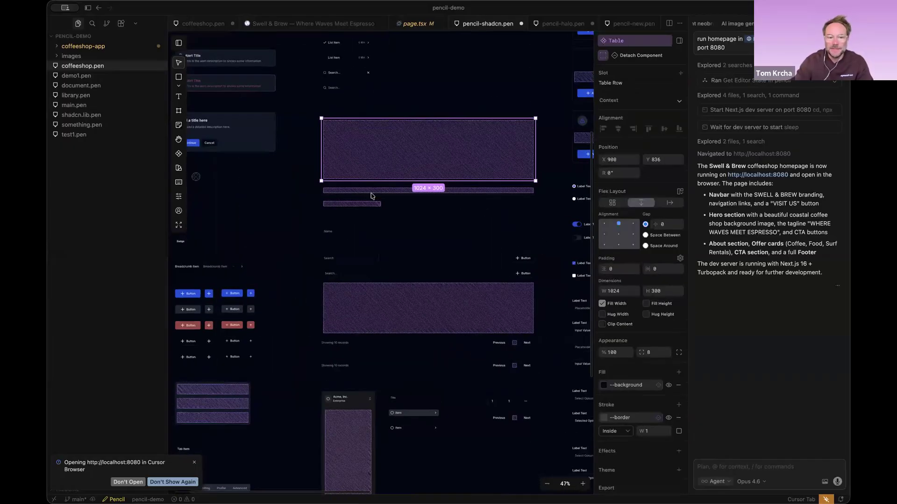
scroll(381, 178, down, 4)
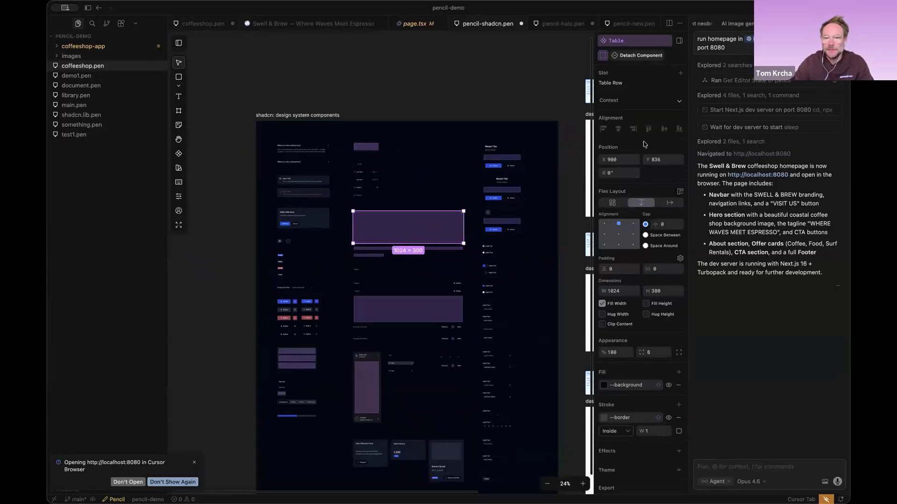
drag(433, 235, 385, 56)
scroll(386, 57, up, 5)
scroll(381, 59, up, 3)
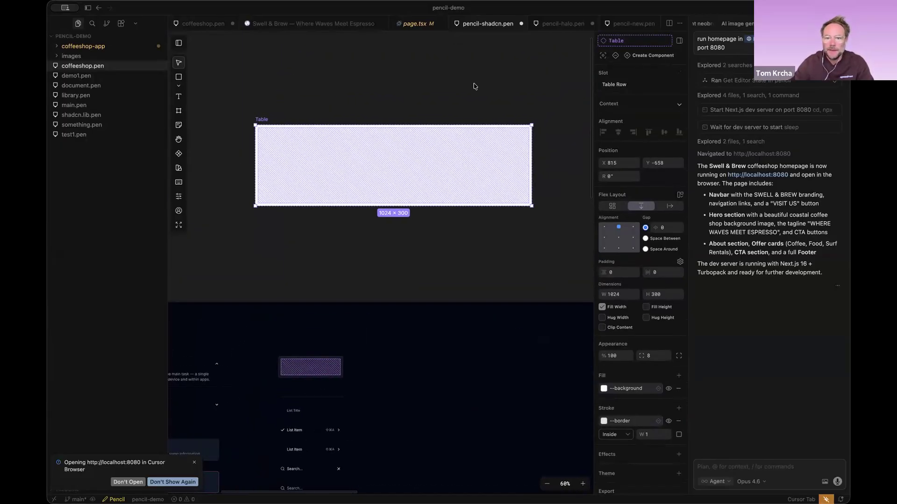
Fill the Table instance with six Table Row components and add six Table Cell components to its first row.
click(622, 85)
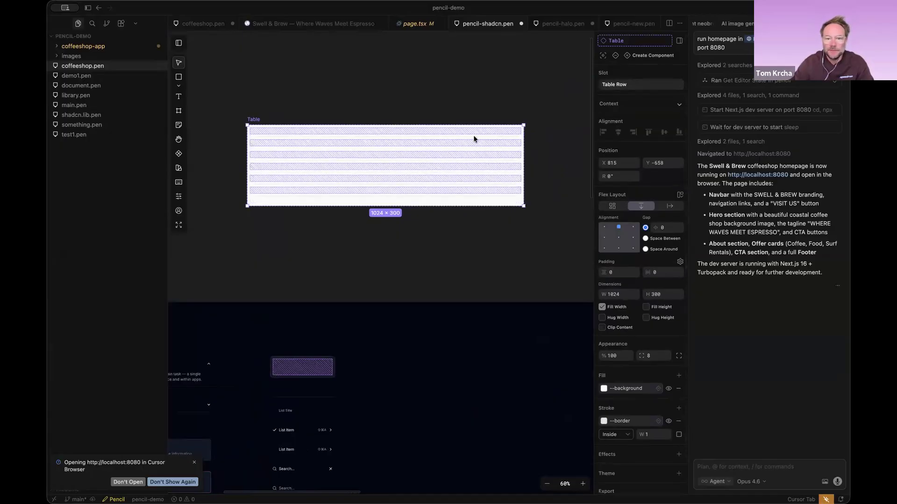
scroll(301, 122, up, 4)
click(303, 136)
click(613, 84)
scroll(472, 123, down, 5)
scroll(495, 138, right, 2)
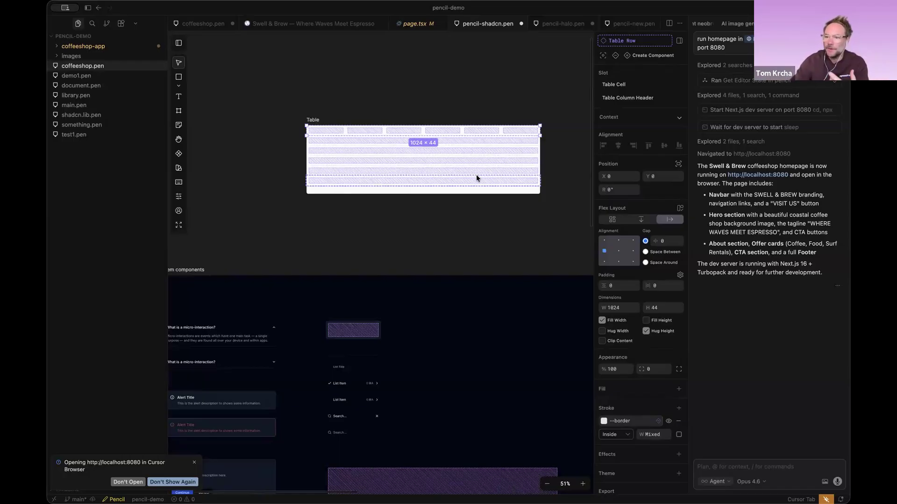
Examine the slot components allowed in the Table Row, Table Cell and Dropdown components of the design system frame.
scroll(489, 263, down, 5)
scroll(489, 263, down, 2)
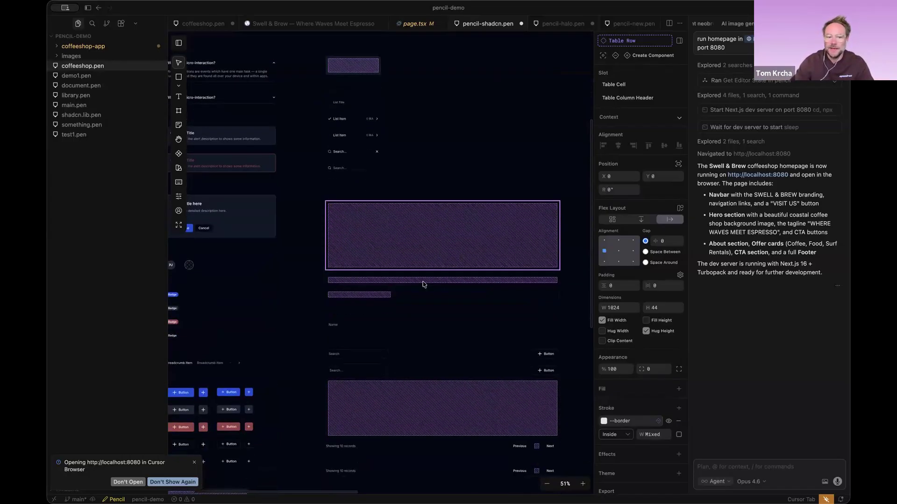
click(393, 280)
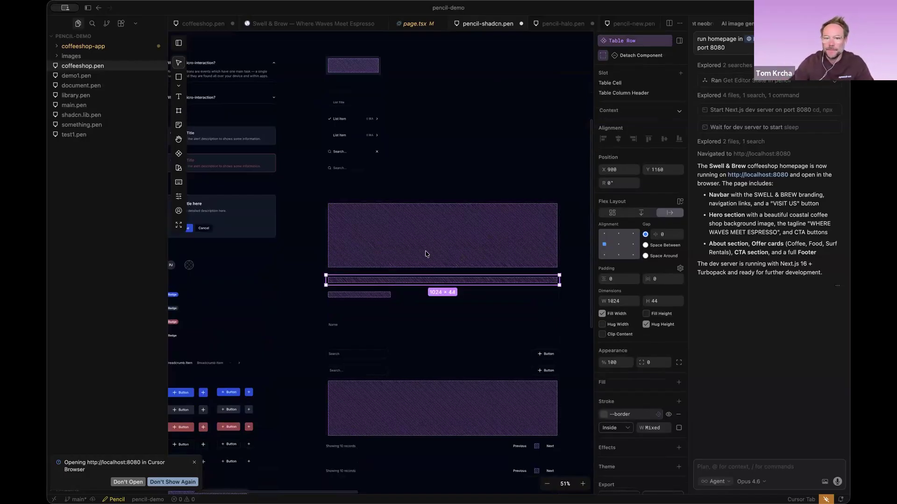
click(369, 295)
scroll(420, 313, up, 3)
scroll(420, 313, left, 3)
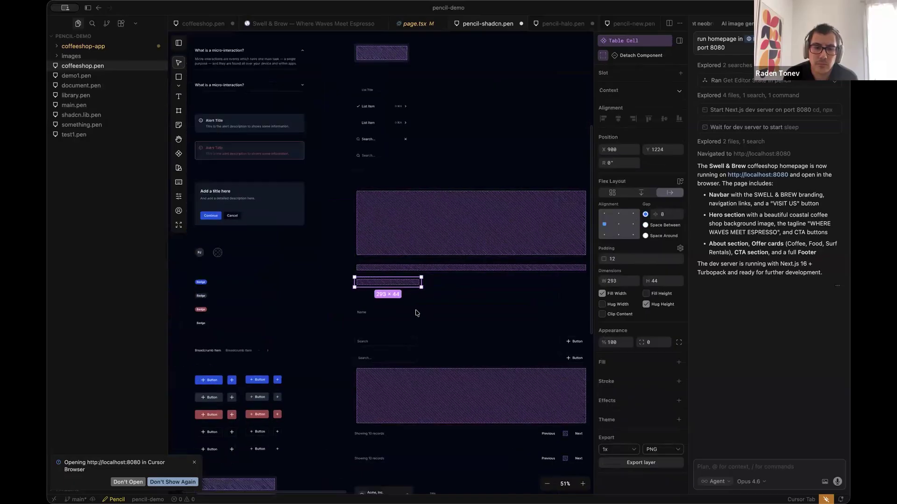
click(456, 126)
scroll(420, 233, down, 10)
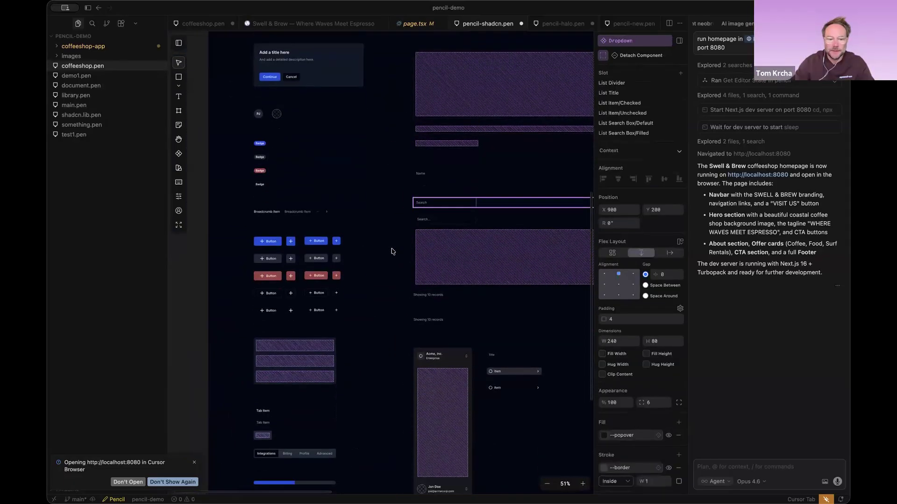
Examine the Card component's three slots, from Card Header to Card Actions.
click(303, 261)
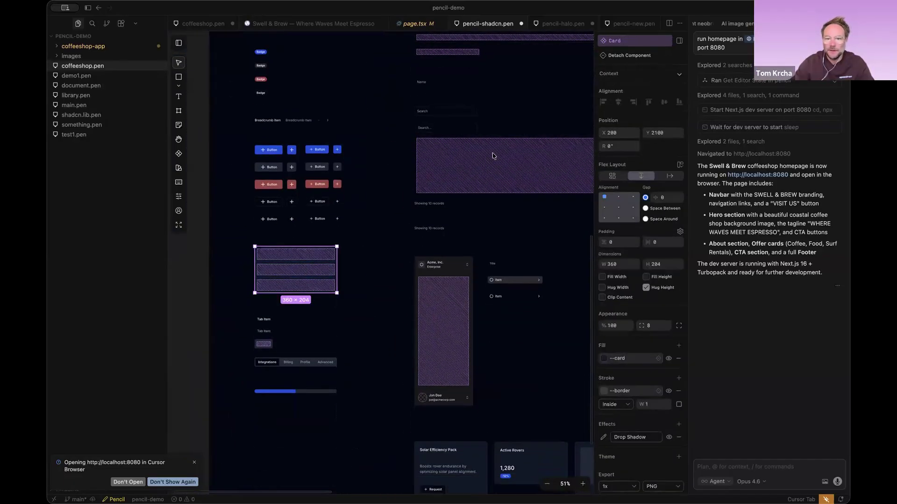
scroll(269, 256, up, 10)
double_click(270, 234)
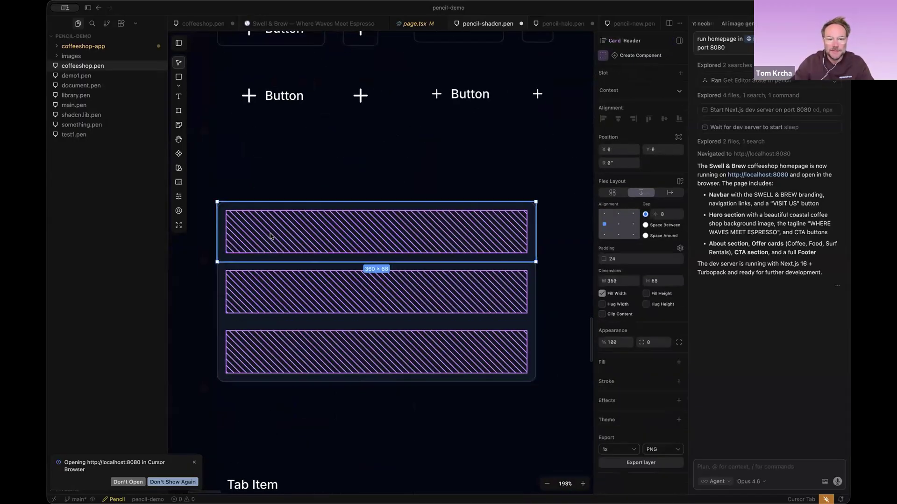
click(307, 273)
click(344, 338)
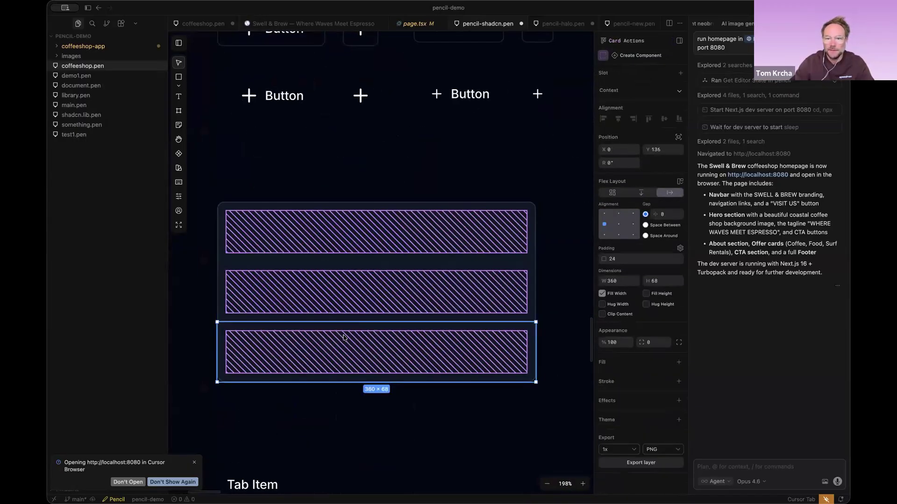
click(380, 238)
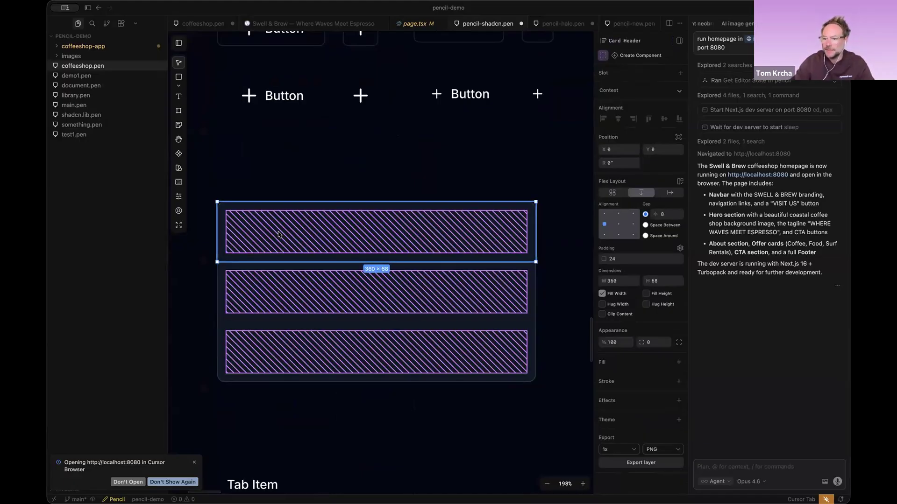
key(Escape)
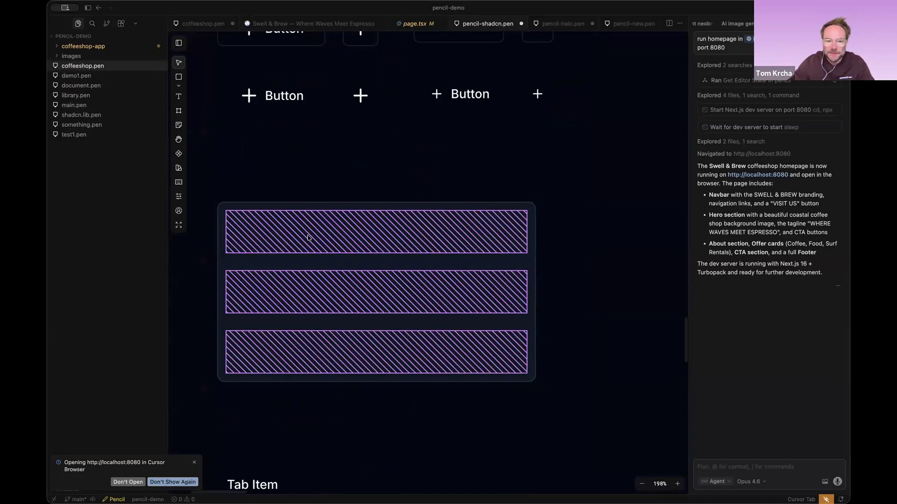
Place an instance of the Card component on the empty canvas beside the design system frame.
scroll(310, 243, down, 1)
scroll(311, 244, down, 5)
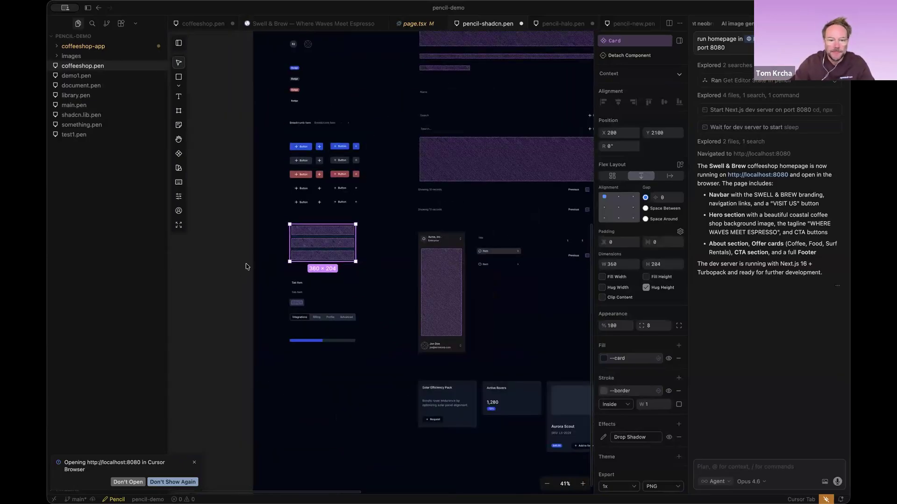
scroll(273, 281, left, 5)
drag(494, 242, 339, 276)
scroll(421, 312, right, 5)
scroll(369, 327, up, 5)
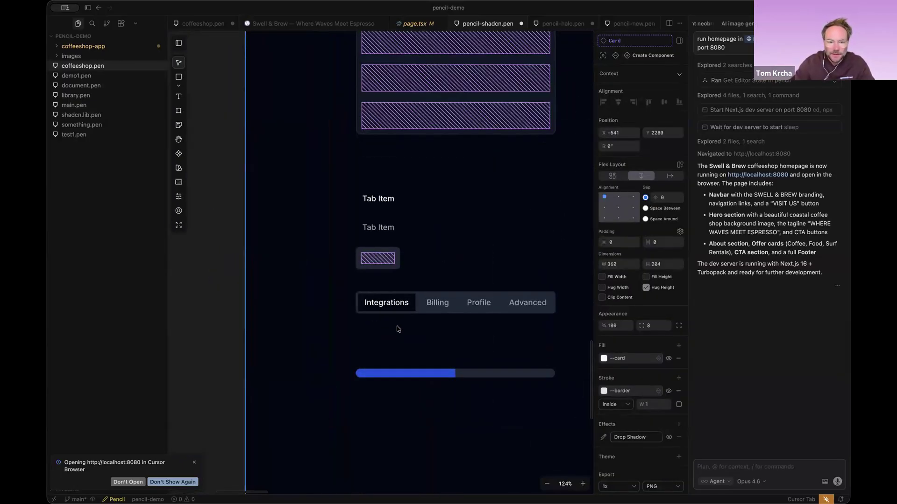
Add a text layer reading "Title" just above the Card instance.
scroll(397, 327, down, 8)
scroll(406, 201, up, 8)
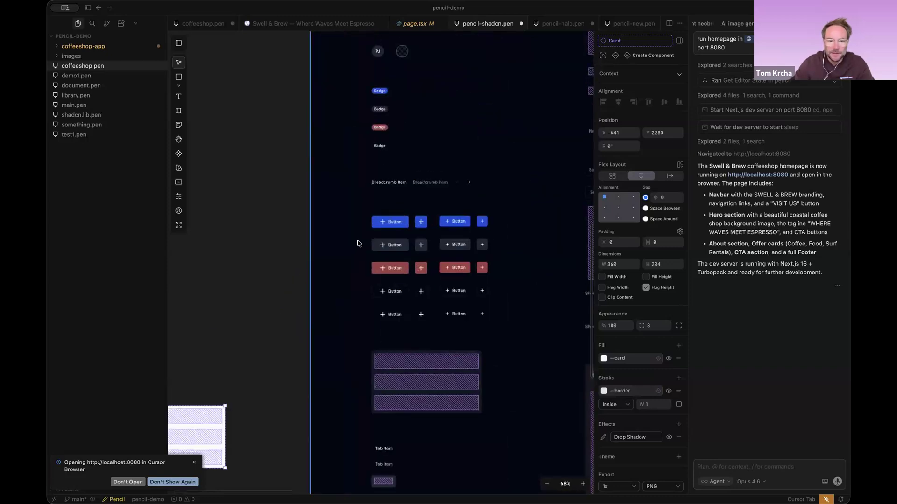
click(253, 268)
key(t)
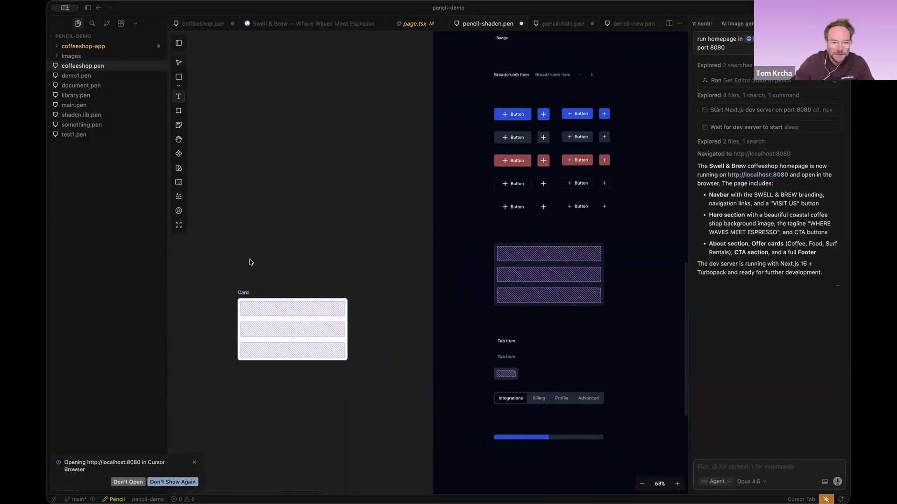
key(Escape)
scroll(338, 265, down, 5)
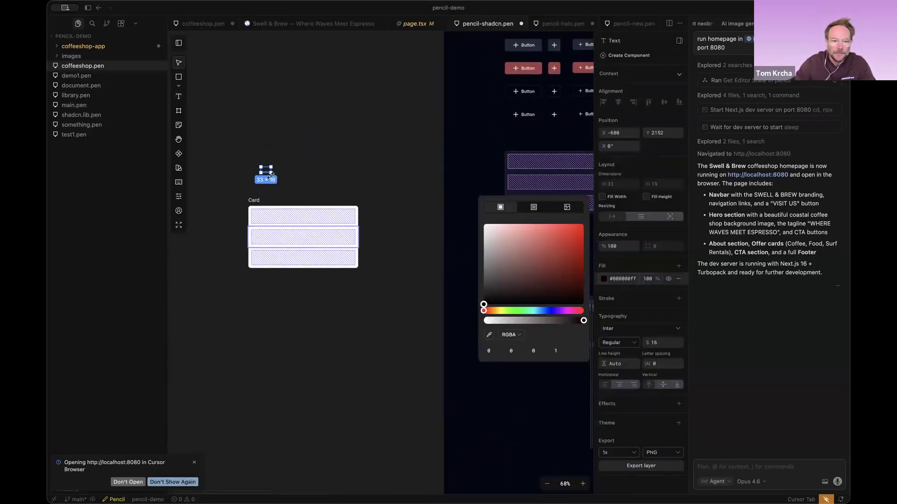
Place the "Title" text in the Card instance's first slot, and move it into the card's lowest slot.
click(260, 219)
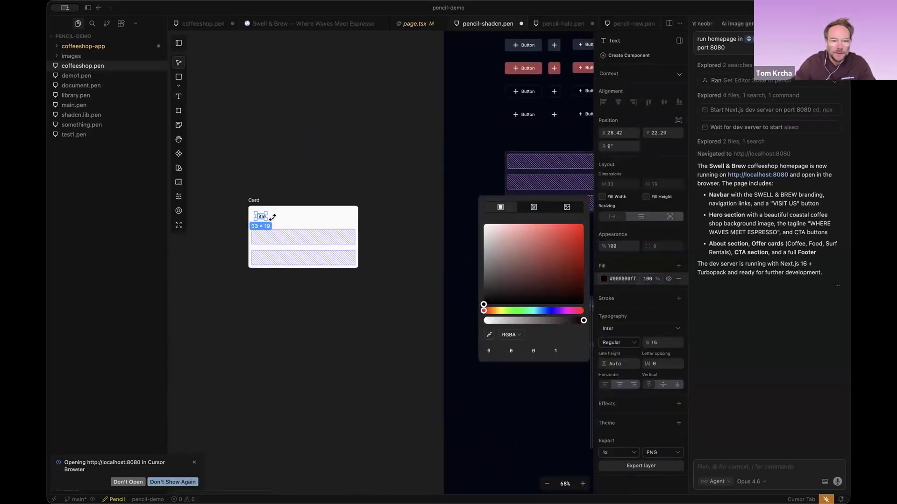
scroll(268, 255, up, 5)
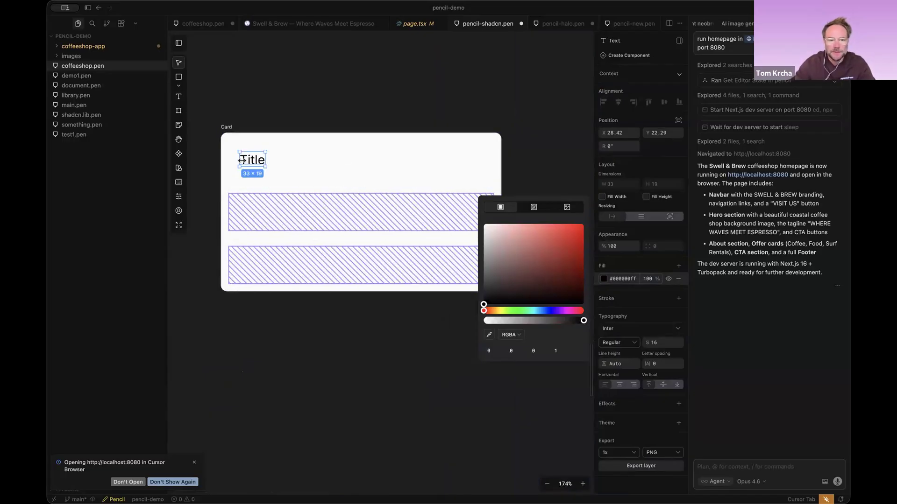
mouse_move(255, 220)
mouse_down()
mouse_move(253, 212)
mouse_move(257, 268)
mouse_up()
click(357, 397)
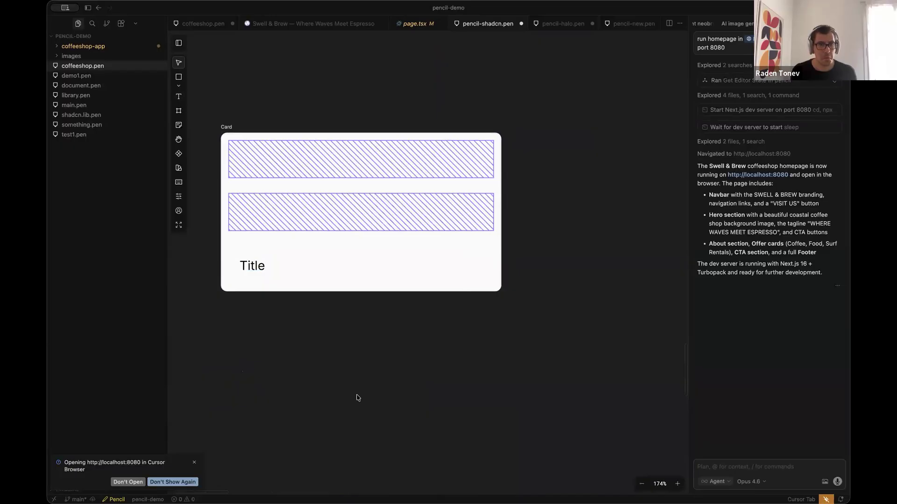